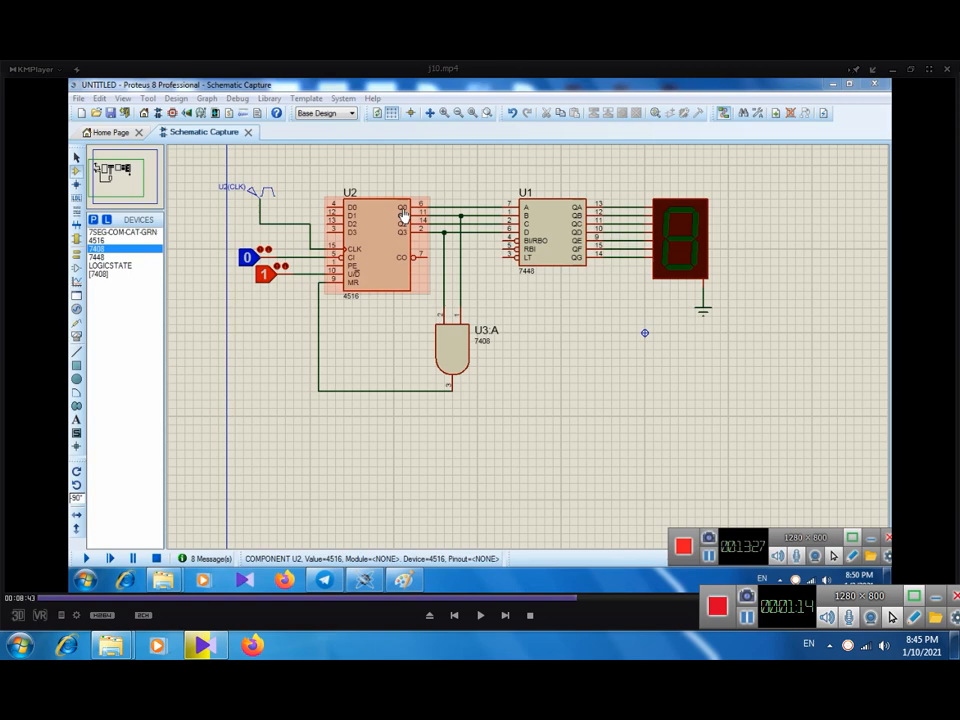
Step: Close the j10 video and its folder view, and launch Proteus 8 Professional as administrator from the desktop's software folder
{"action": "left_click", "coordinate": [947, 71]}
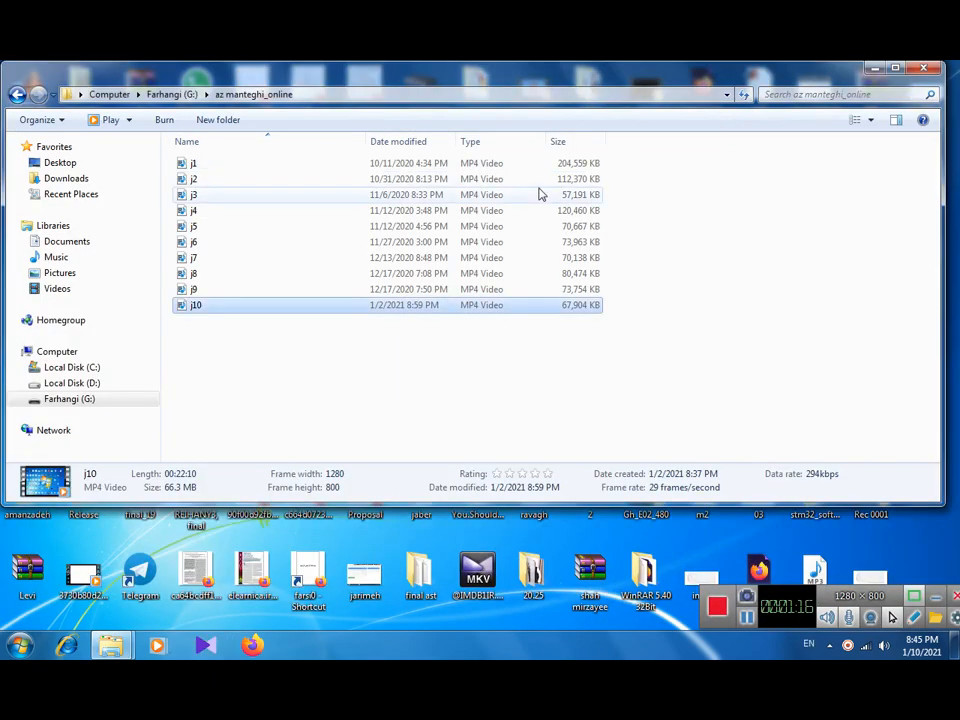
{"action": "left_click", "coordinate": [873, 67]}
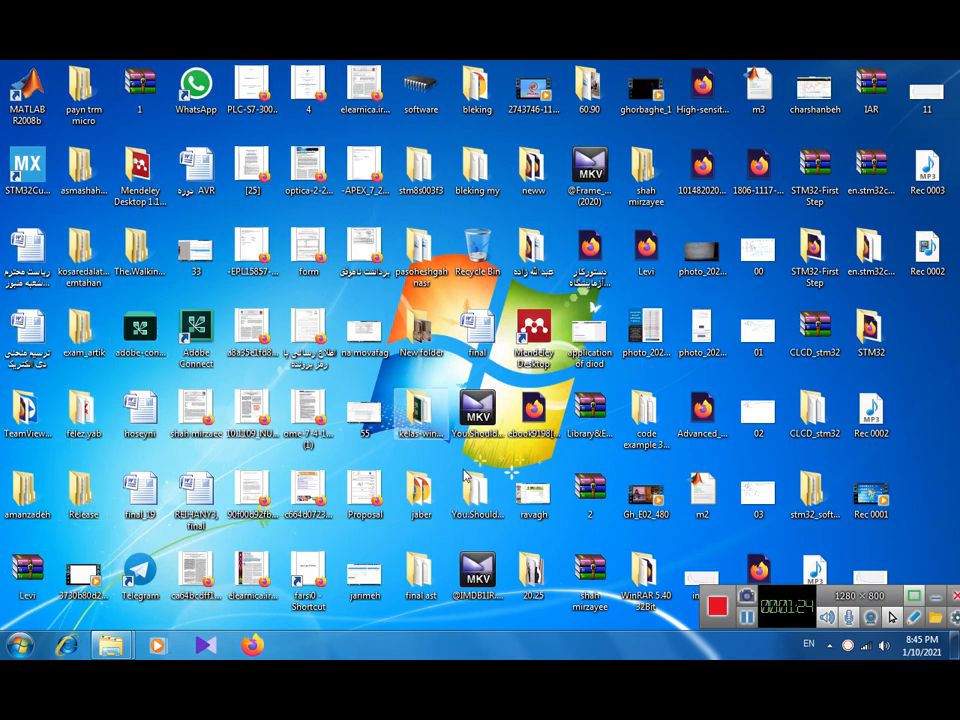
{"action": "double_click", "coordinate": [440, 108]}
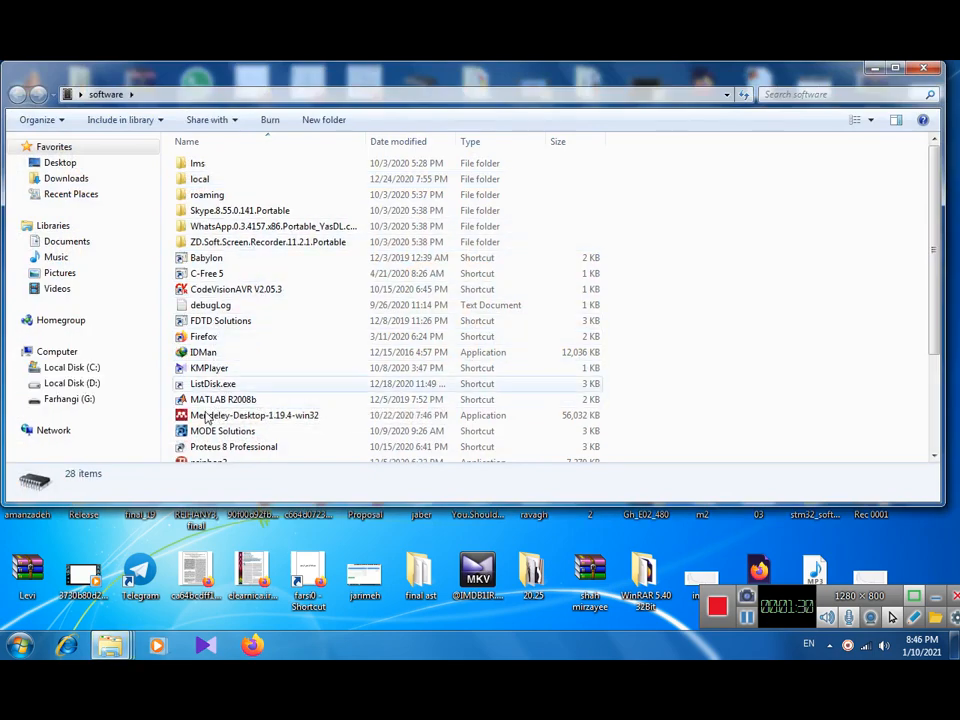
{"action": "right_click", "coordinate": [205, 447]}
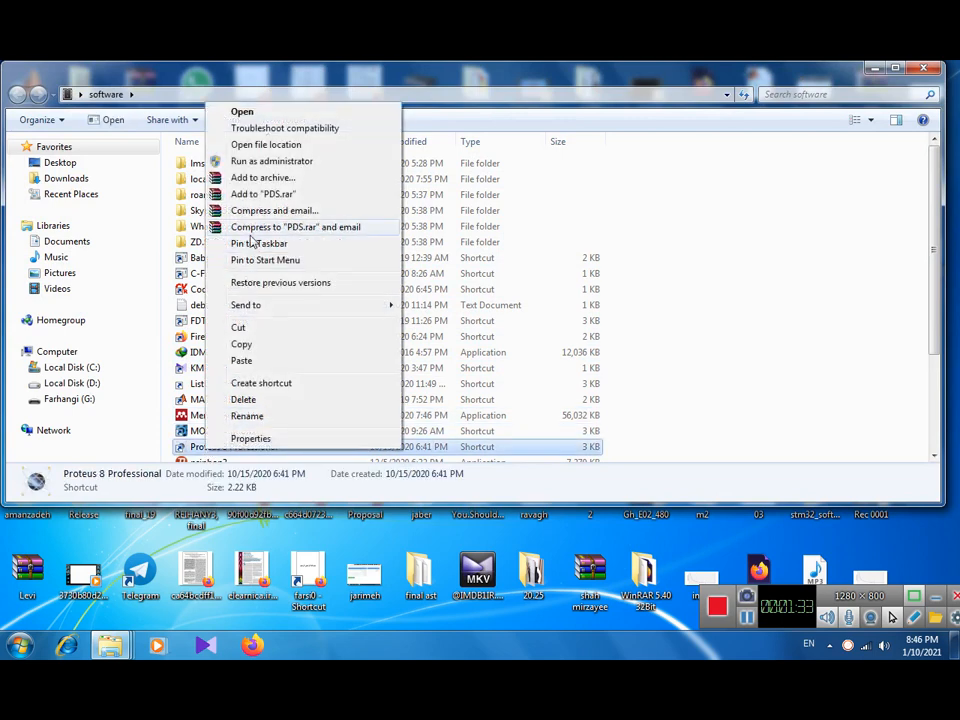
{"action": "left_click", "coordinate": [250, 164]}
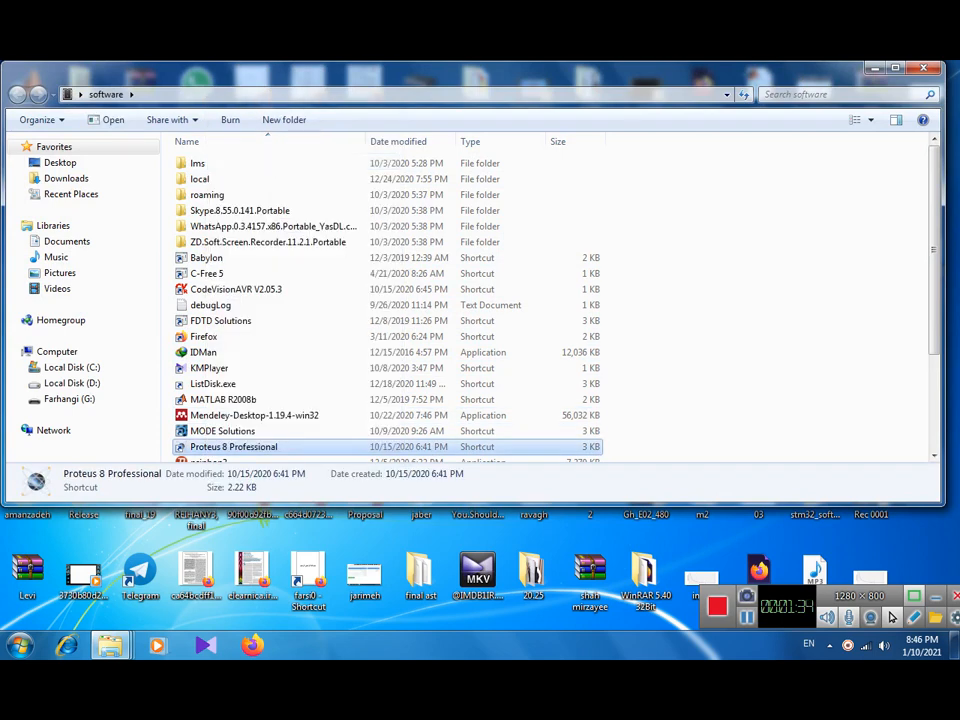
{"action": "left_click", "coordinate": [875, 70]}
{"action": "right_click", "coordinate": [915, 321]}
{"action": "left_click", "coordinate": [900, 358]}
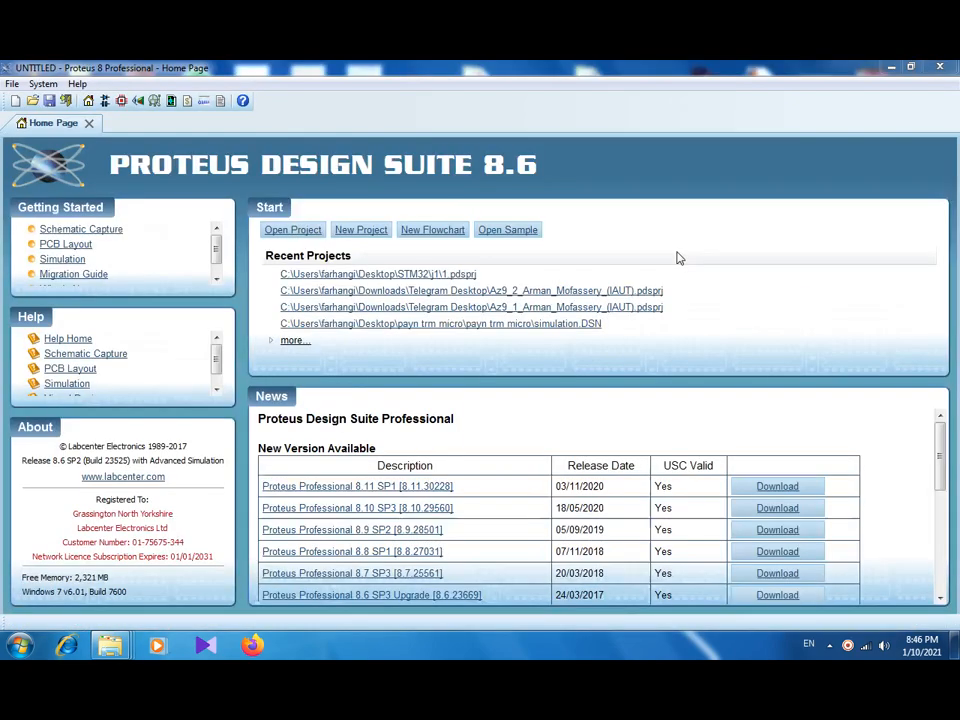
Step: Open a schematic sheet and add the CMOS 4516 binary up/down counter to the device list
{"action": "left_click", "coordinate": [104, 101]}
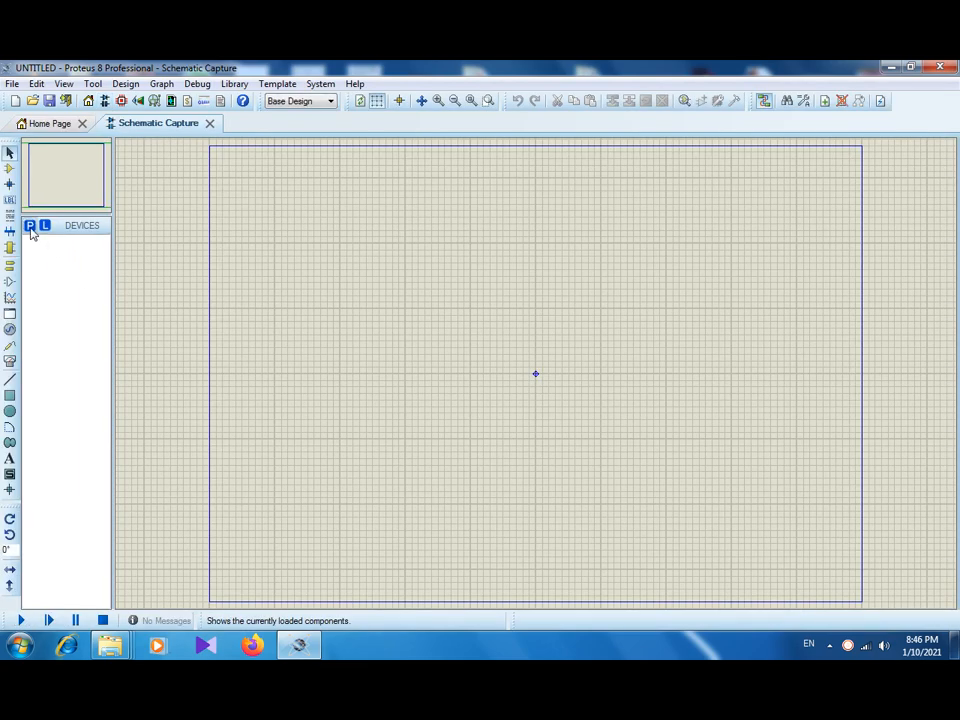
{"action": "left_click", "coordinate": [29, 226]}
{"action": "type", "text": "4516"}
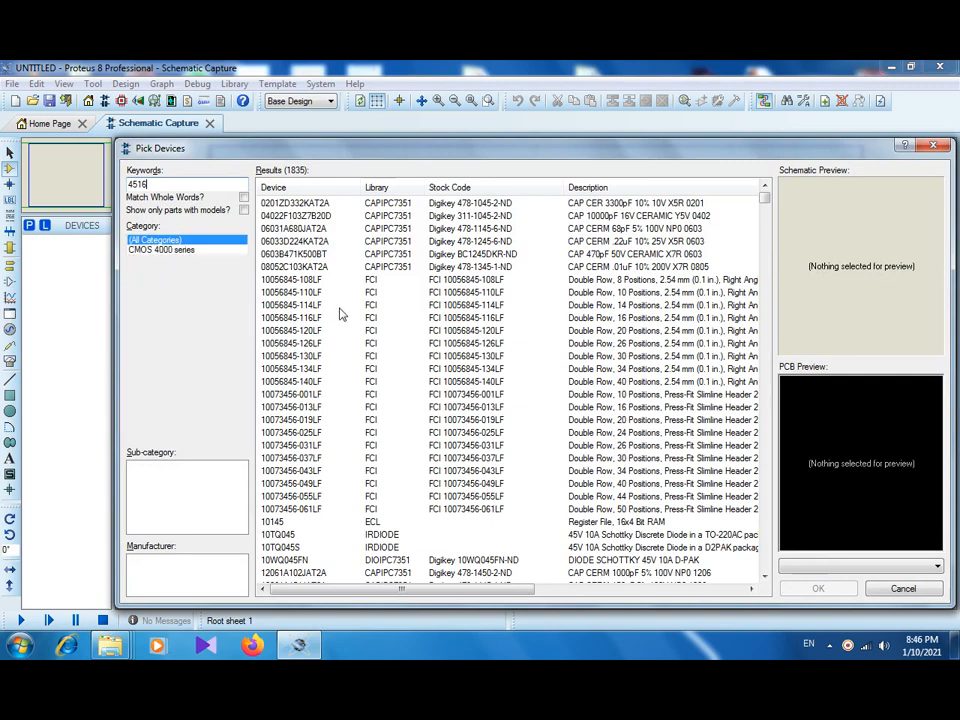
{"action": "double_click", "coordinate": [328, 204]}
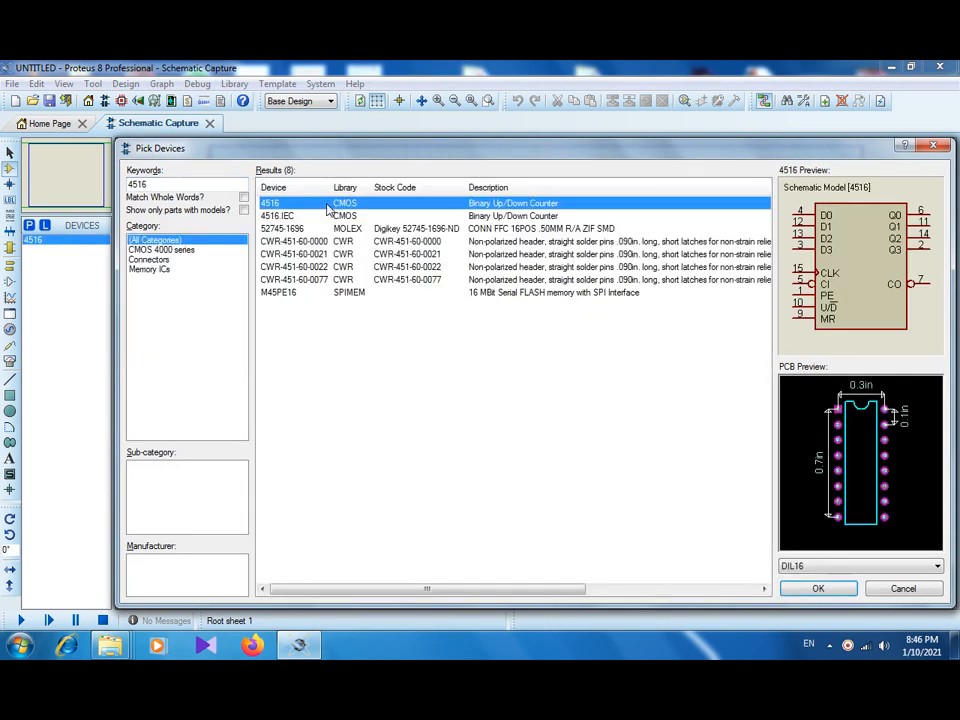
Step: Search the parts library for 7448 and add the 74STD 7448 BCD-to-7-segment decoder to the device list
{"action": "double_click", "coordinate": [176, 184]}
{"action": "type", "text": "7448"}
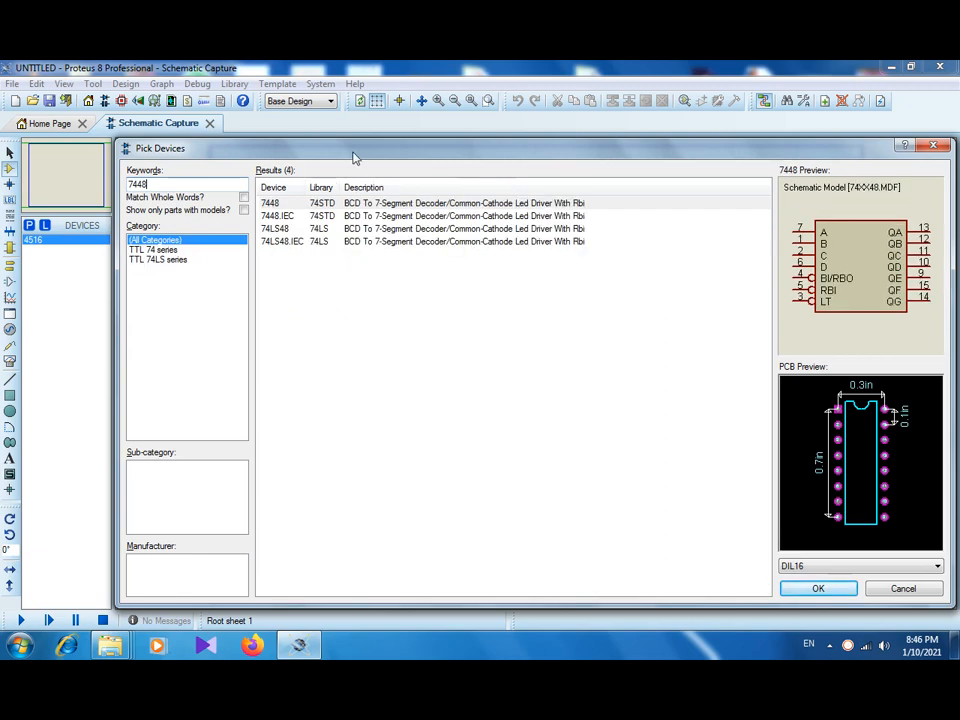
{"action": "key", "text": "Return"}
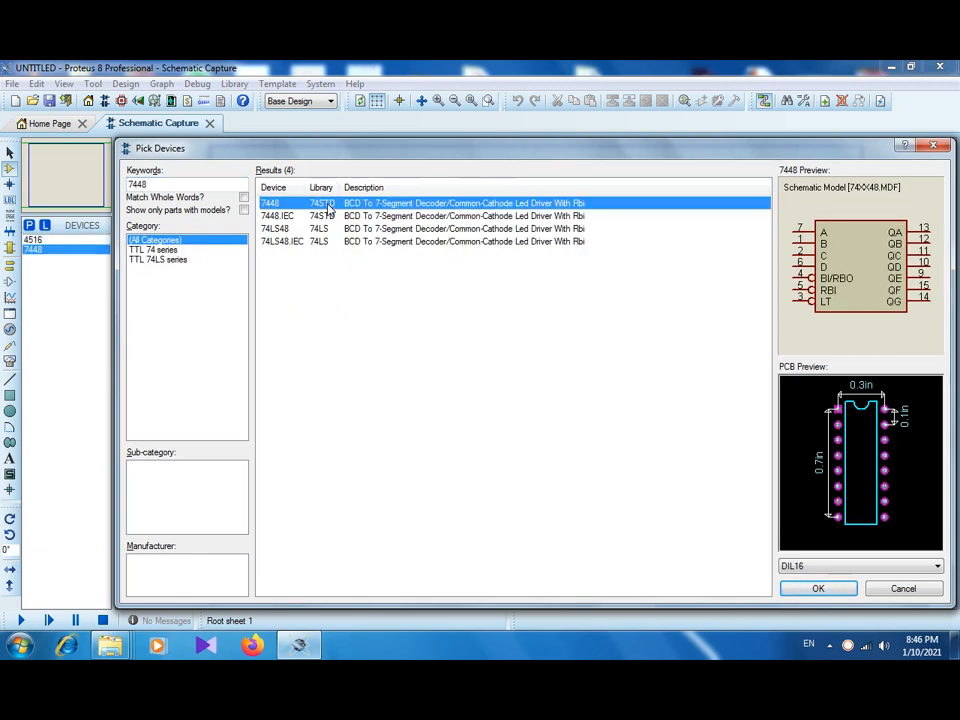
Step: Search the parts library for 7-segment and add the green common-cathode display 7SEG-COM-CAT-GRN to the device list
{"action": "double_click", "coordinate": [173, 184]}
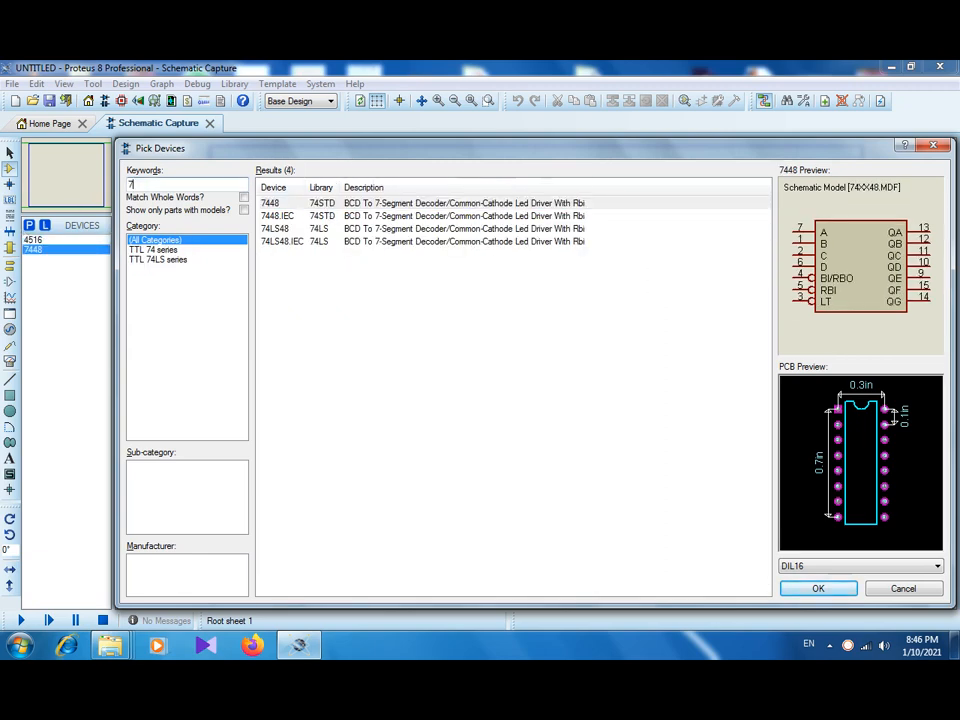
{"action": "type", "text": "7"}
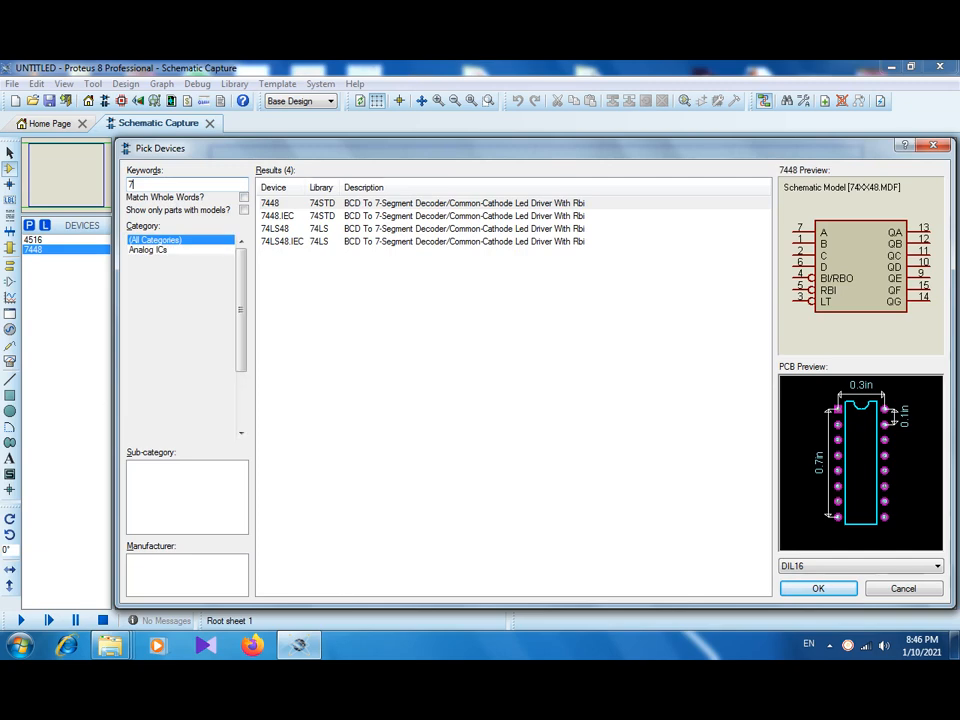
{"action": "type", "text": "-segment"}
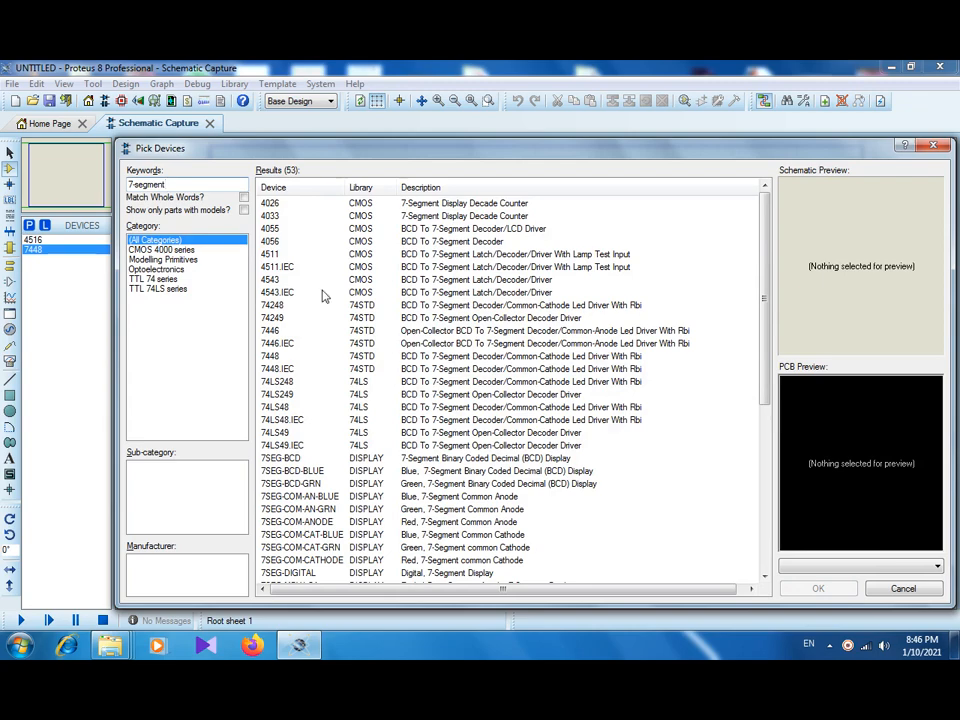
{"action": "left_click", "coordinate": [765, 578]}
{"action": "left_click", "coordinate": [765, 578]}
{"action": "left_click", "coordinate": [765, 578]}
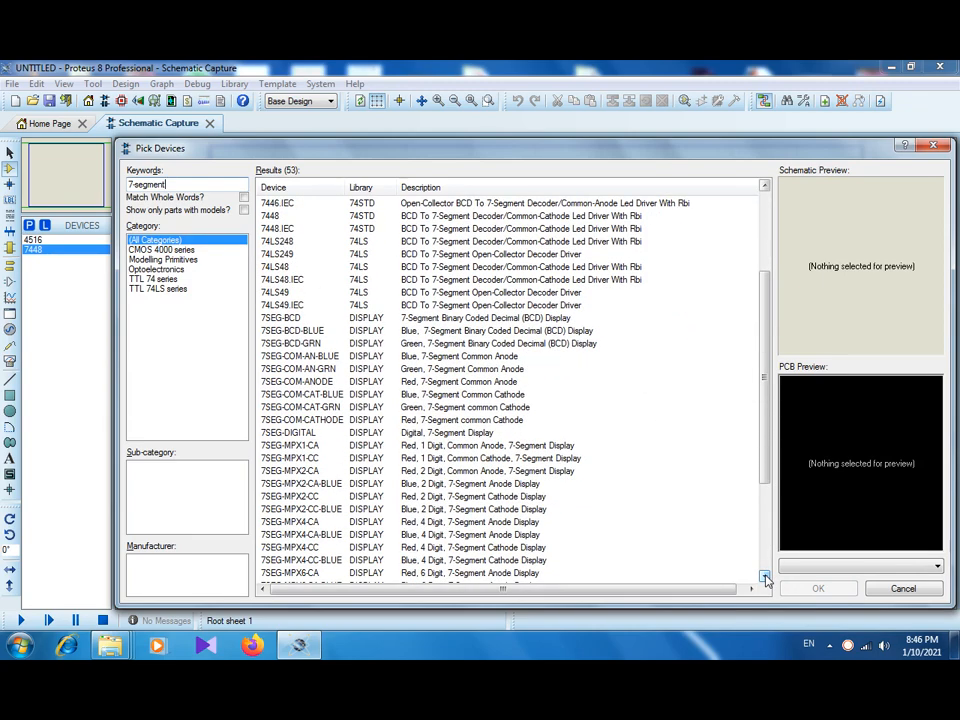
{"action": "left_click", "coordinate": [298, 396]}
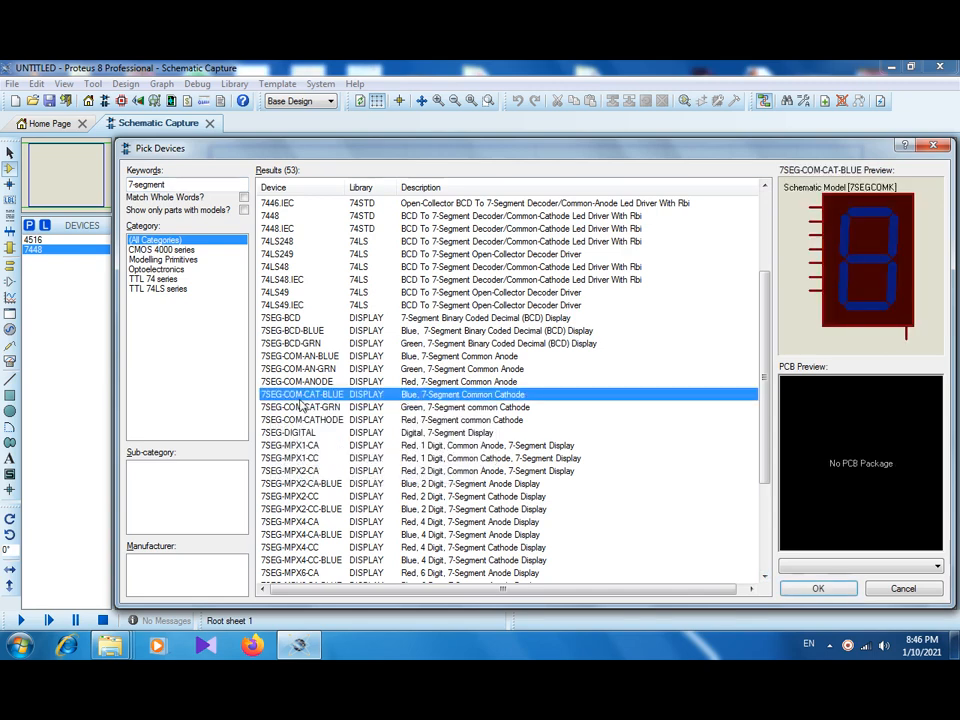
{"action": "left_click", "coordinate": [310, 408]}
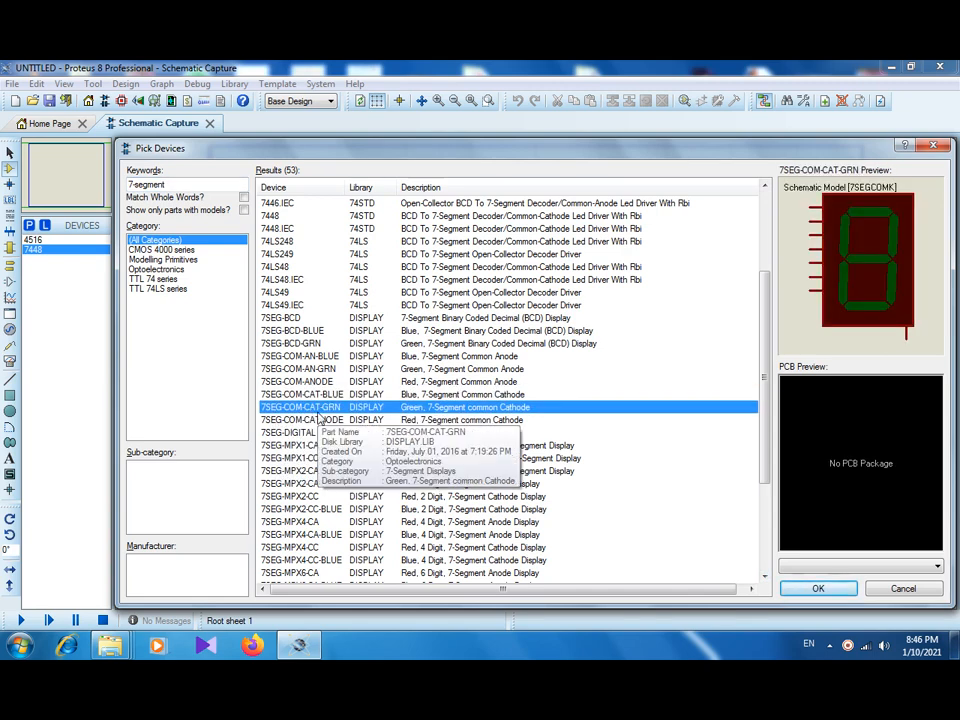
{"action": "double_click", "coordinate": [312, 408]}
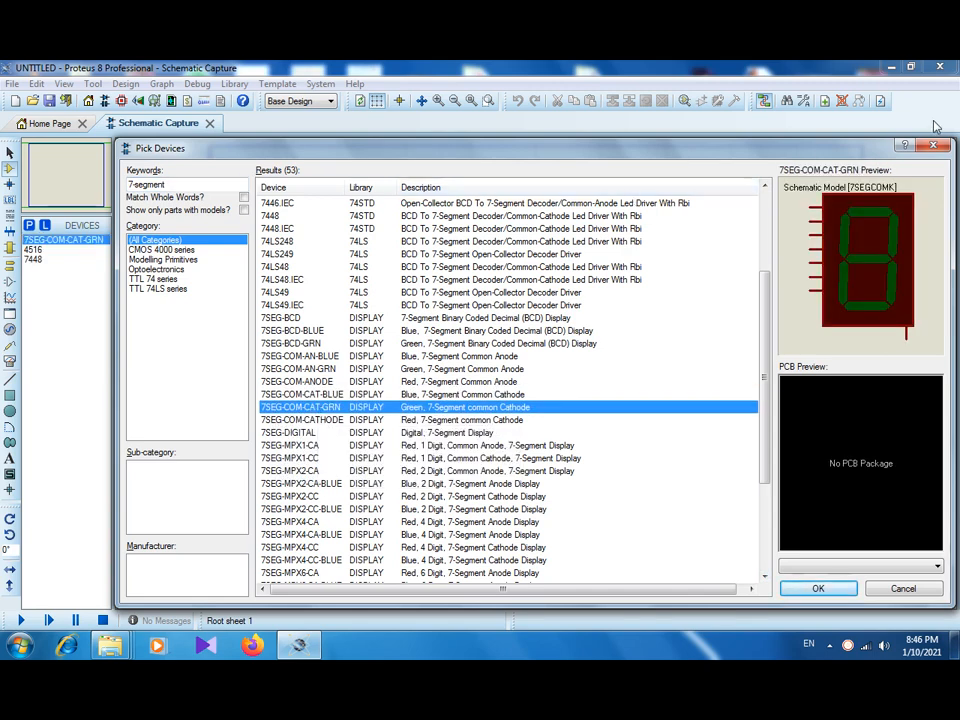
Step: Search the parts library for 7408 and add the 74STD 7408 two-input AND gate to the device list
{"action": "left_click", "coordinate": [205, 186]}
{"action": "left_click_drag", "start_coordinate": [205, 186], "coordinate": [40, 218]}
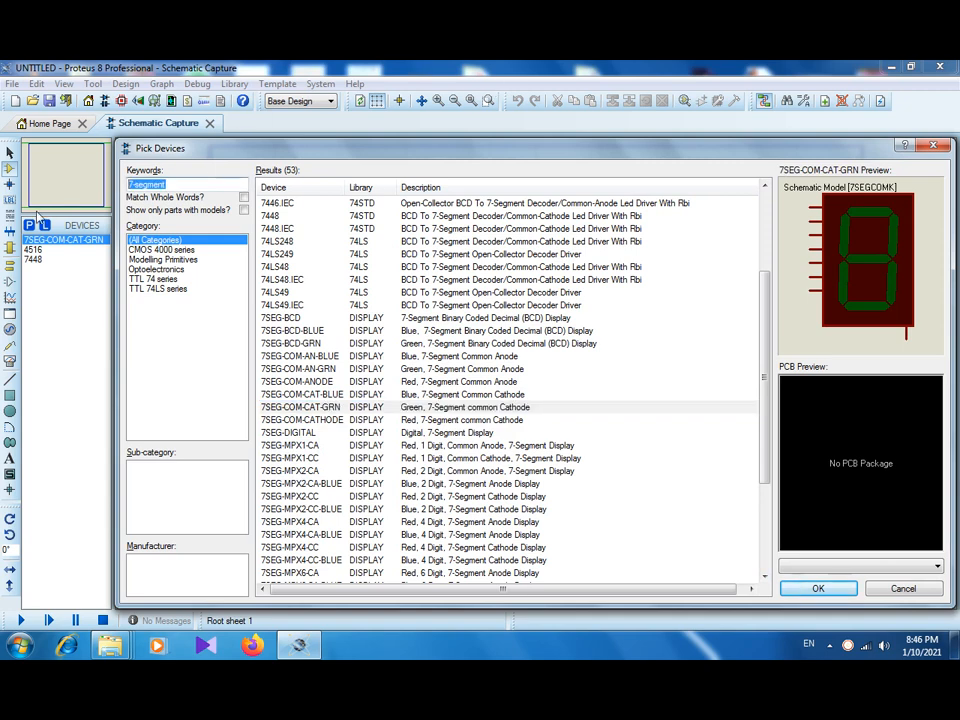
{"action": "type", "text": "7408"}
{"action": "double_click", "coordinate": [308, 230]}
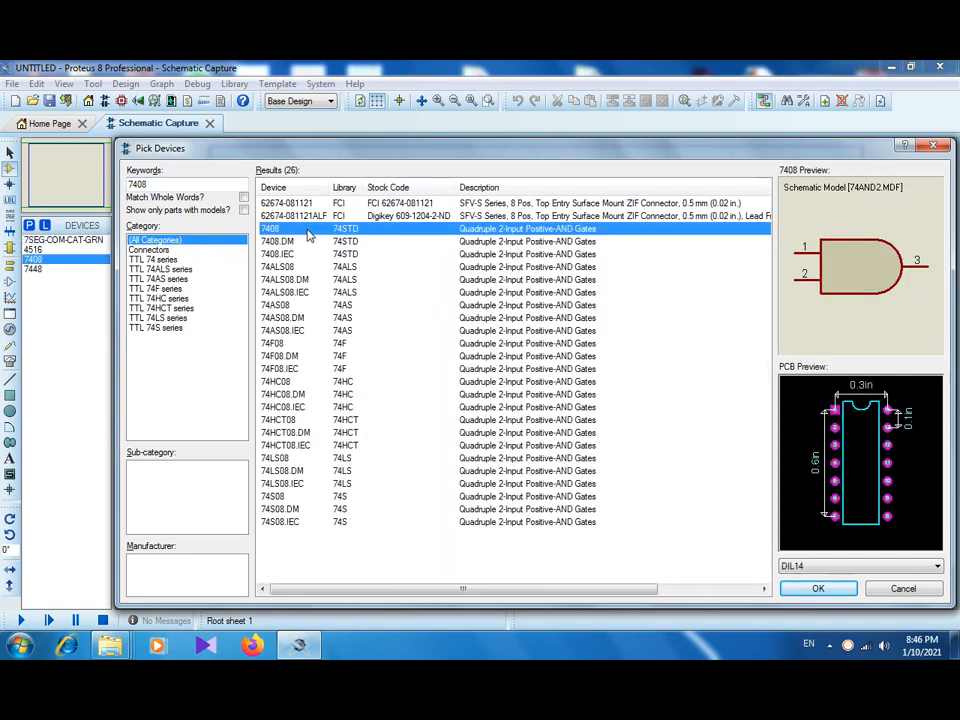
Step: Search the parts library for logicstate, add LOGICSTATE to the device list and finish picking devices
{"action": "double_click", "coordinate": [140, 184]}
{"action": "key", "text": "BackSpace"}
{"action": "type", "text": "lo"}
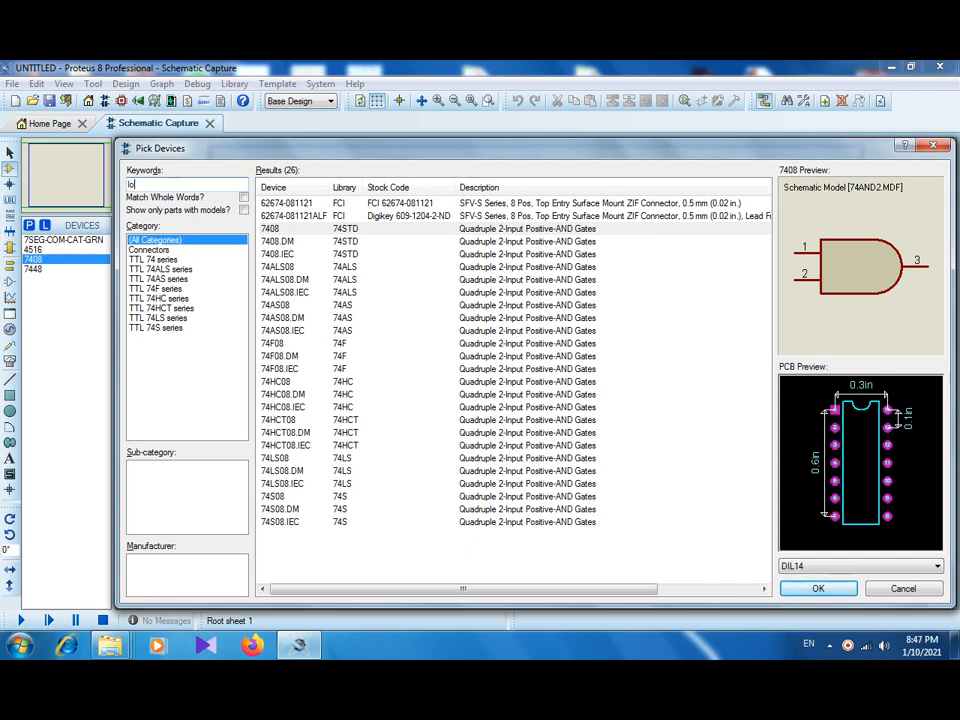
{"action": "type", "text": "gicstate"}
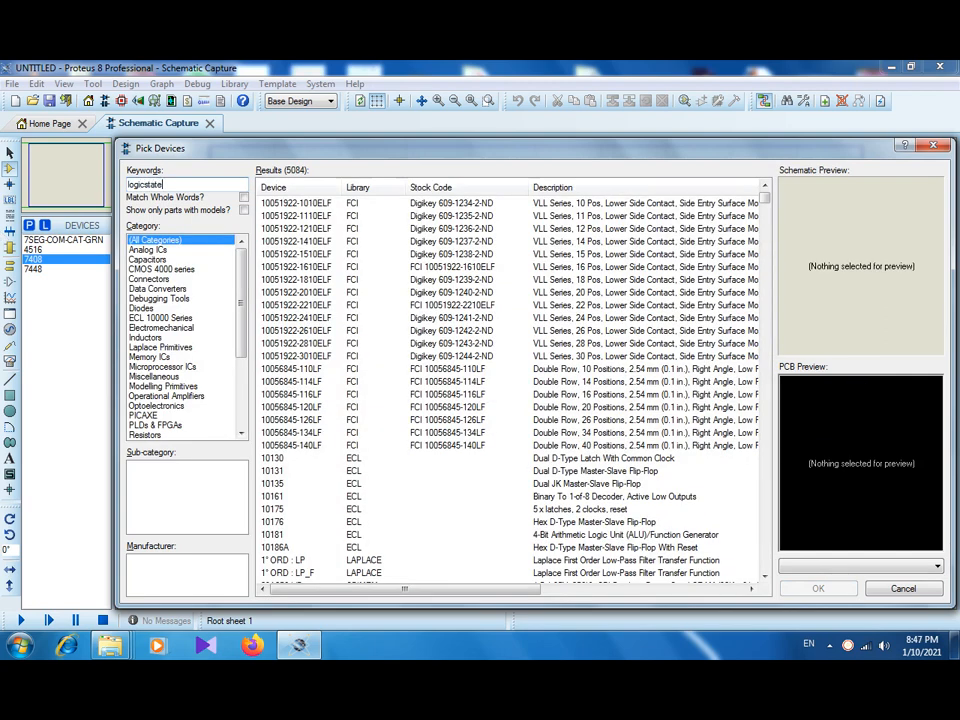
{"action": "double_click", "coordinate": [277, 205]}
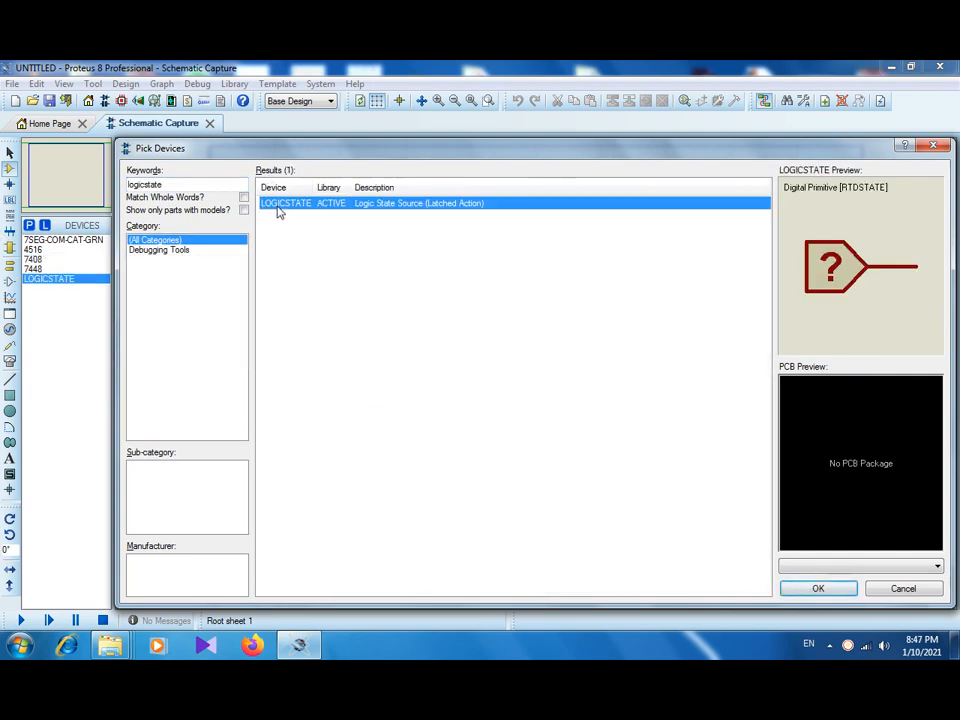
{"action": "left_click", "coordinate": [932, 146]}
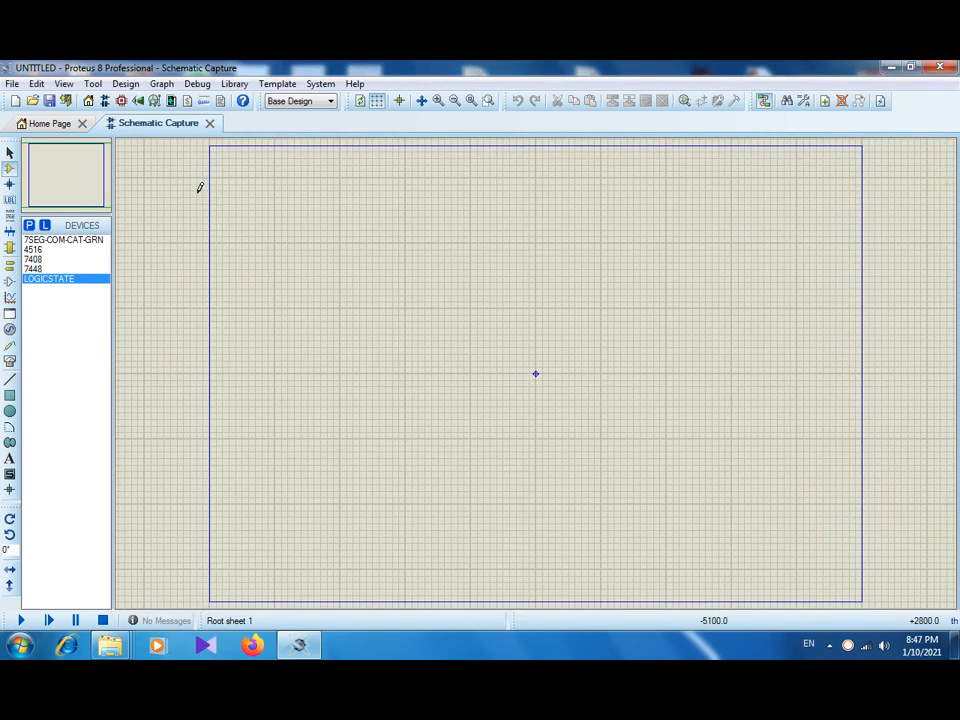
Step: Place the 7SEG-COM-CAT-GRN display in the upper middle of the sheet
{"action": "left_click", "coordinate": [60, 240]}
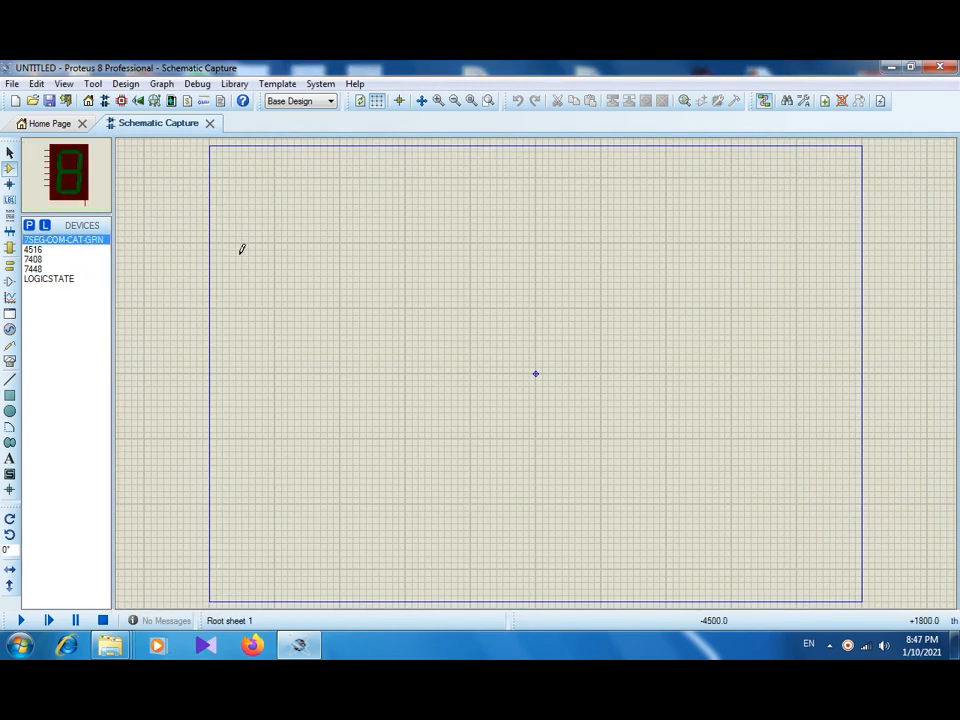
{"action": "left_click", "coordinate": [560, 271]}
{"action": "left_click", "coordinate": [537, 255]}
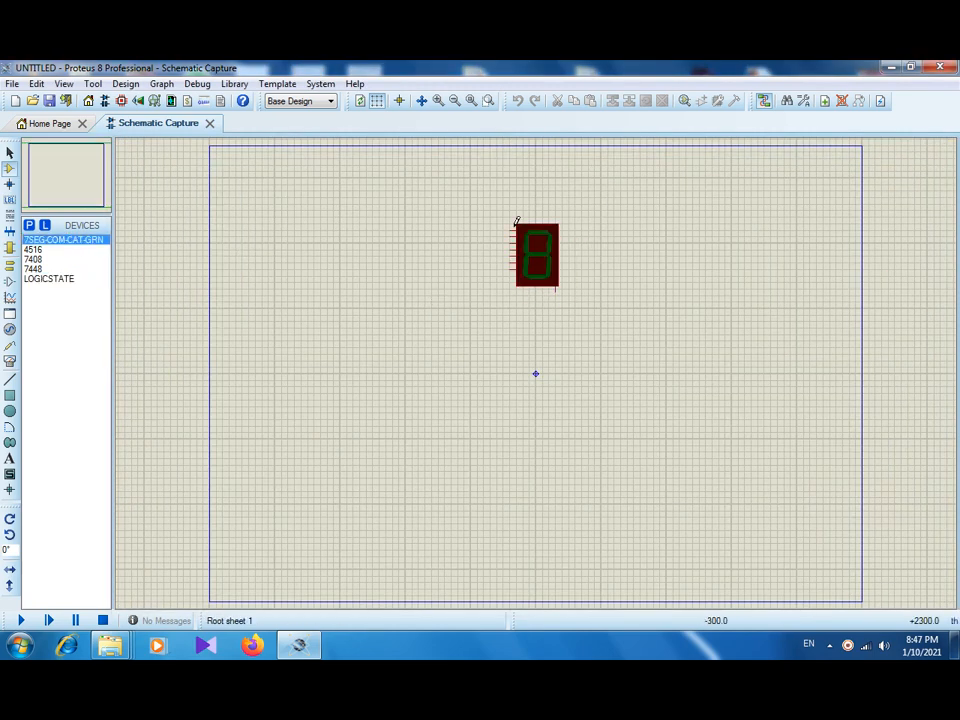
Step: Place the 7448 decoder just left of the seven-segment display, with its output pins level with the display's inputs
{"action": "left_click", "coordinate": [35, 250]}
{"action": "left_click", "coordinate": [33, 259]}
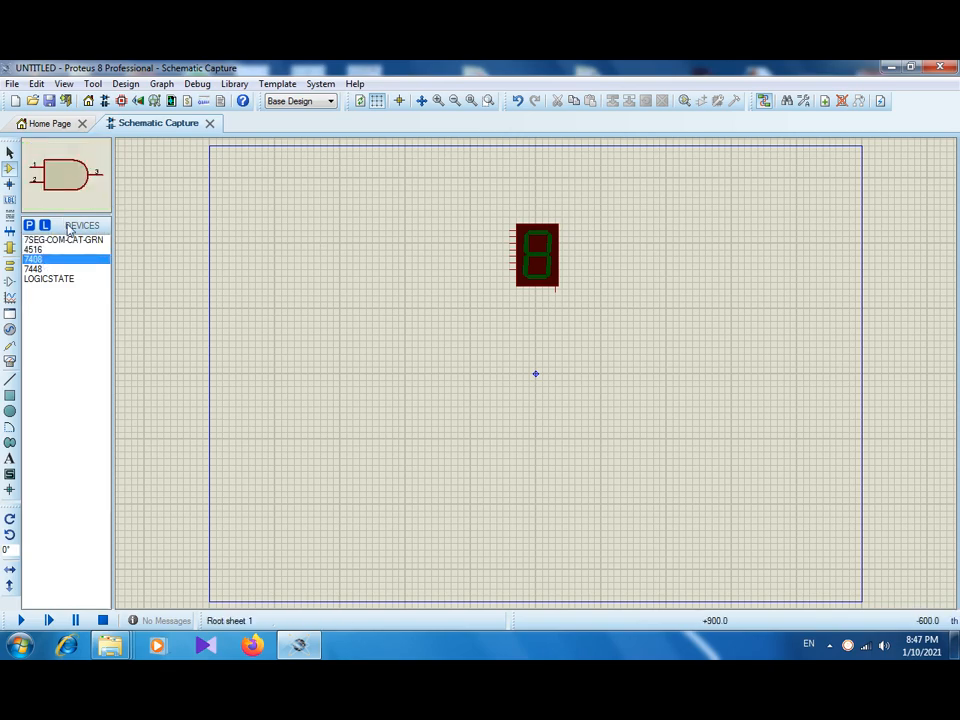
{"action": "left_click", "coordinate": [33, 269]}
{"action": "left_click", "coordinate": [452, 233]}
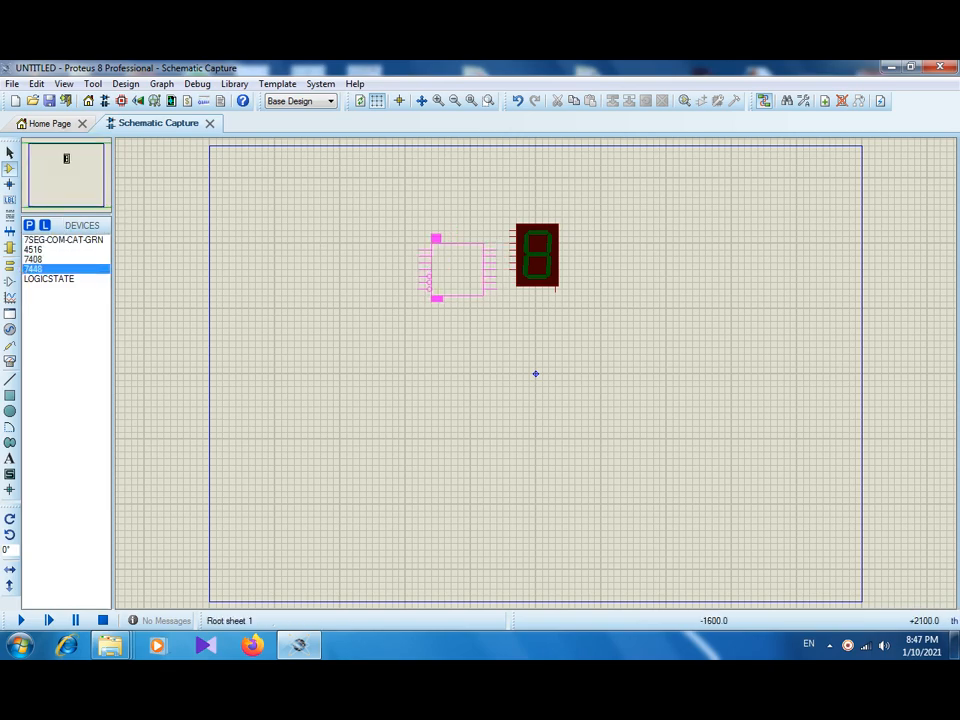
{"action": "left_click", "coordinate": [450, 250]}
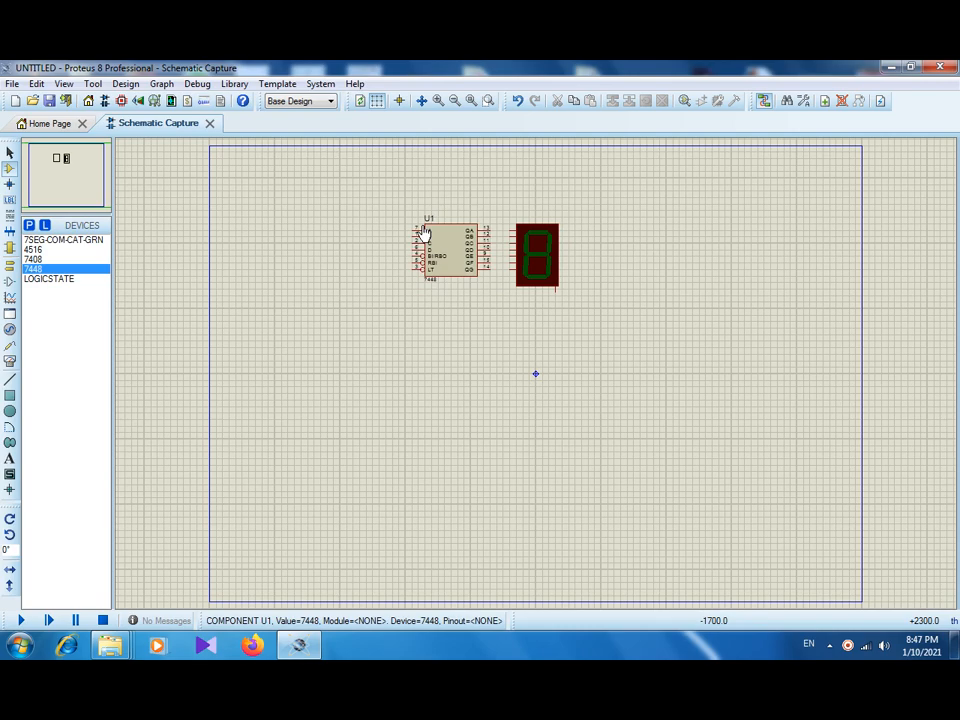
Step: Wire the 7448 outputs QA through QG straight across to the seven segment inputs of the display, in order
{"action": "left_click", "coordinate": [437, 101]}
{"action": "left_click", "coordinate": [437, 101]}
{"action": "left_click", "coordinate": [67, 166]}
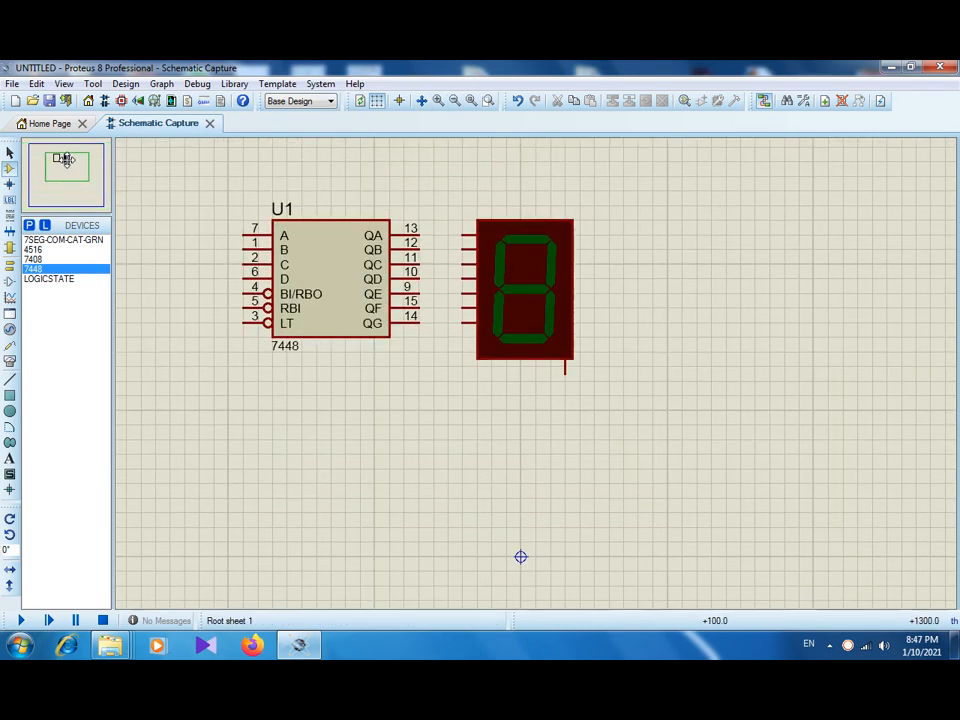
{"action": "left_click", "coordinate": [67, 160]}
{"action": "left_click", "coordinate": [418, 296]}
{"action": "left_click", "coordinate": [462, 296]}
{"action": "left_click", "coordinate": [420, 310]}
{"action": "left_click", "coordinate": [462, 310]}
{"action": "left_click", "coordinate": [420, 325]}
{"action": "left_click", "coordinate": [462, 325]}
{"action": "left_click", "coordinate": [420, 339]}
{"action": "left_click", "coordinate": [462, 339]}
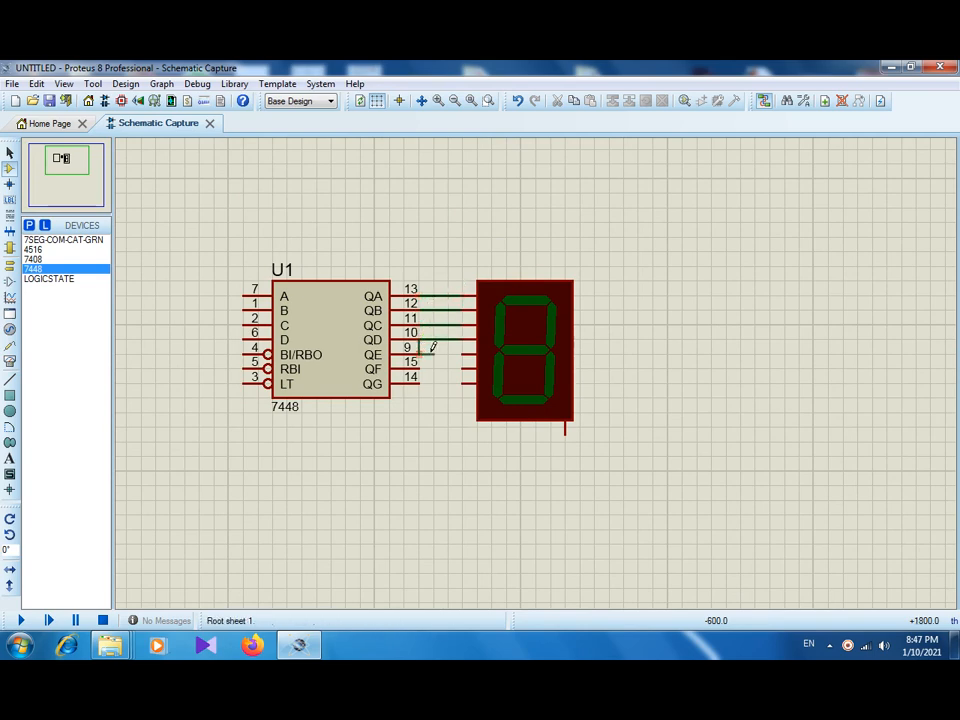
{"action": "left_click", "coordinate": [420, 354]}
{"action": "left_click", "coordinate": [462, 354]}
{"action": "left_click", "coordinate": [420, 368]}
{"action": "left_click", "coordinate": [462, 368]}
{"action": "left_click", "coordinate": [420, 383]}
{"action": "left_click", "coordinate": [462, 383]}
Step: Place a GROUND terminal directly below the display's common cathode pin
{"action": "left_click", "coordinate": [8, 281]}
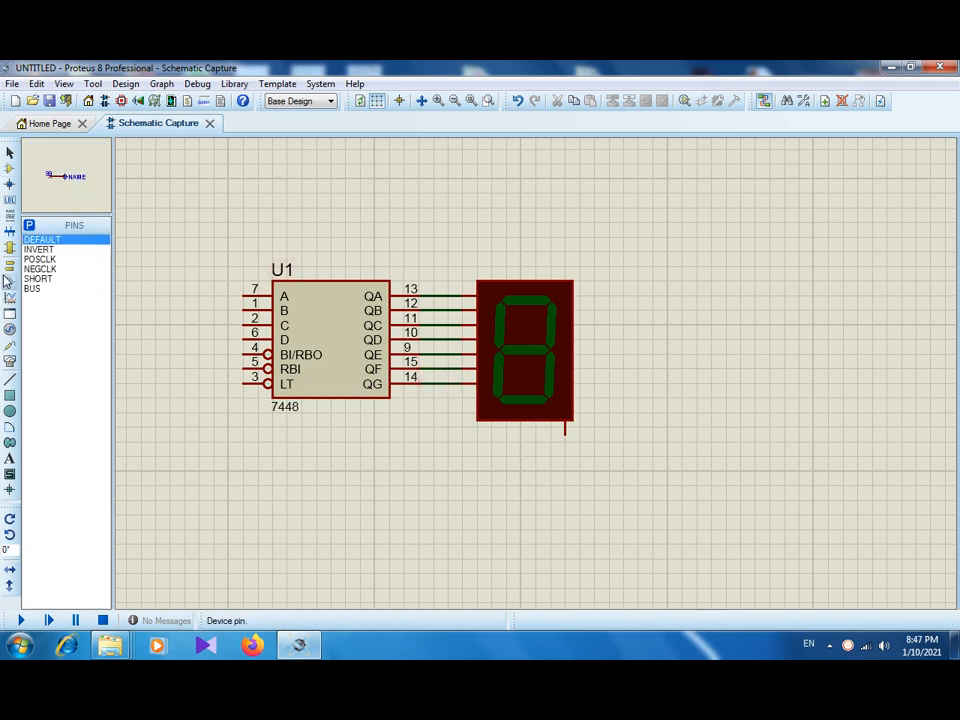
{"action": "left_click", "coordinate": [9, 265]}
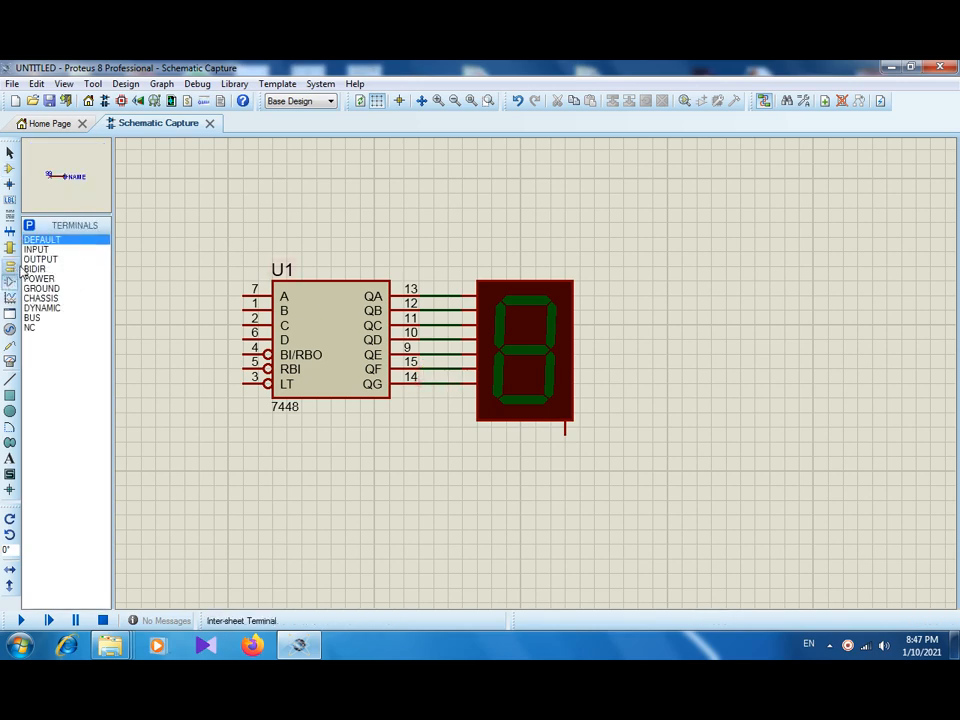
{"action": "left_click", "coordinate": [42, 288]}
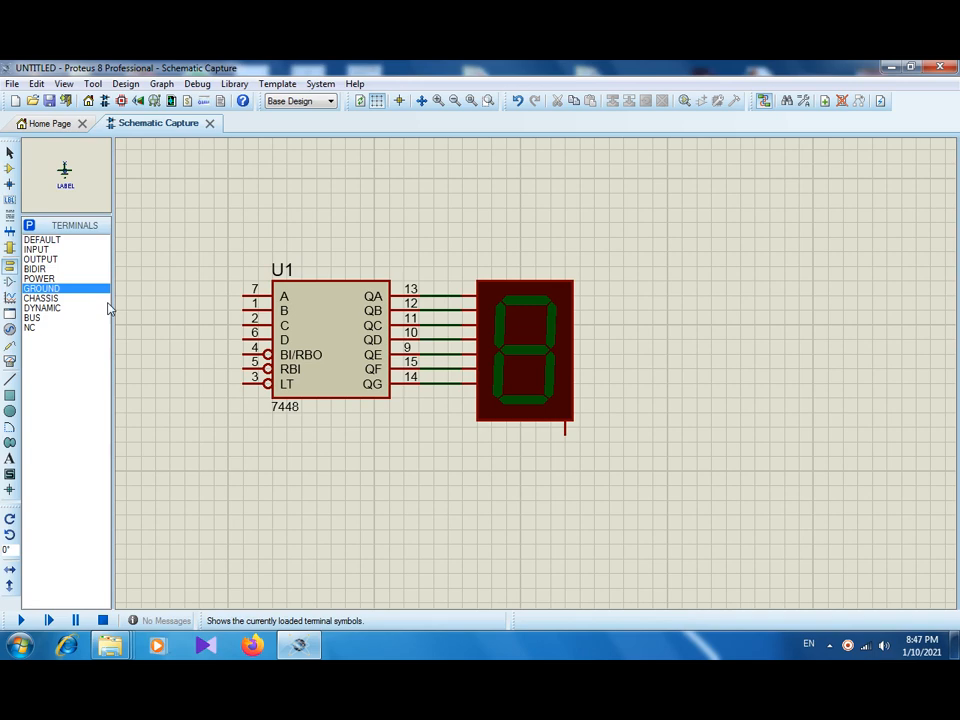
{"action": "left_click", "coordinate": [565, 450]}
{"action": "left_click", "coordinate": [565, 450]}
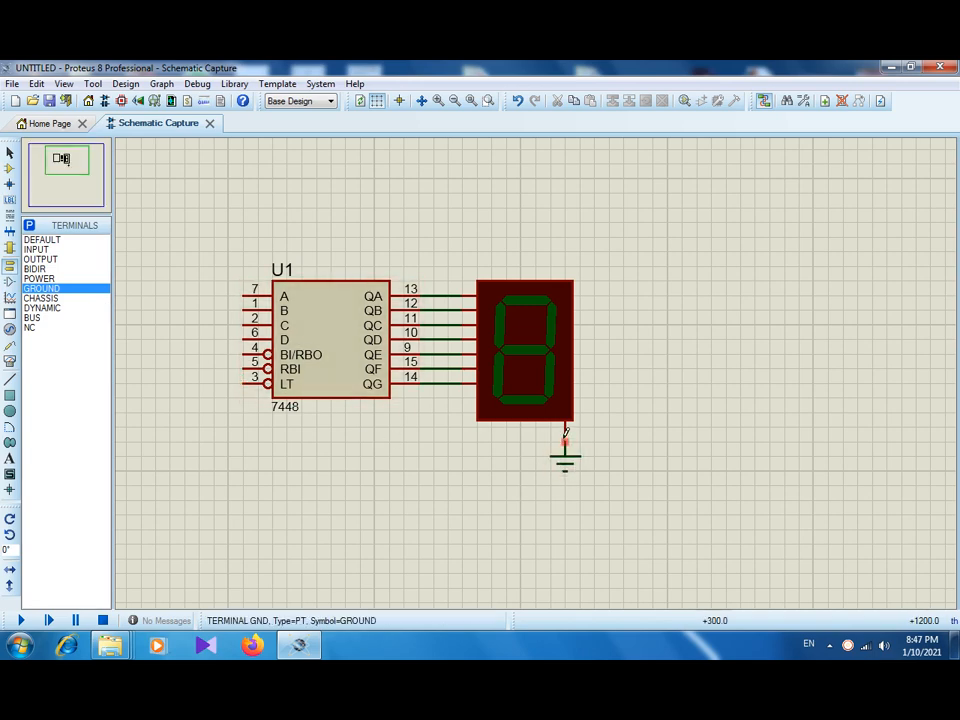
Step: Wire the seven-segment display's common cathode pin to the GROUND terminal directly below it
{"action": "left_click", "coordinate": [565, 432]}
{"action": "left_click", "coordinate": [565, 452]}
Step: Place a 4516 counter to the left of the 7448, with outputs Q0 to Q3 level with decoder inputs A to D
{"action": "left_click", "coordinate": [10, 168]}
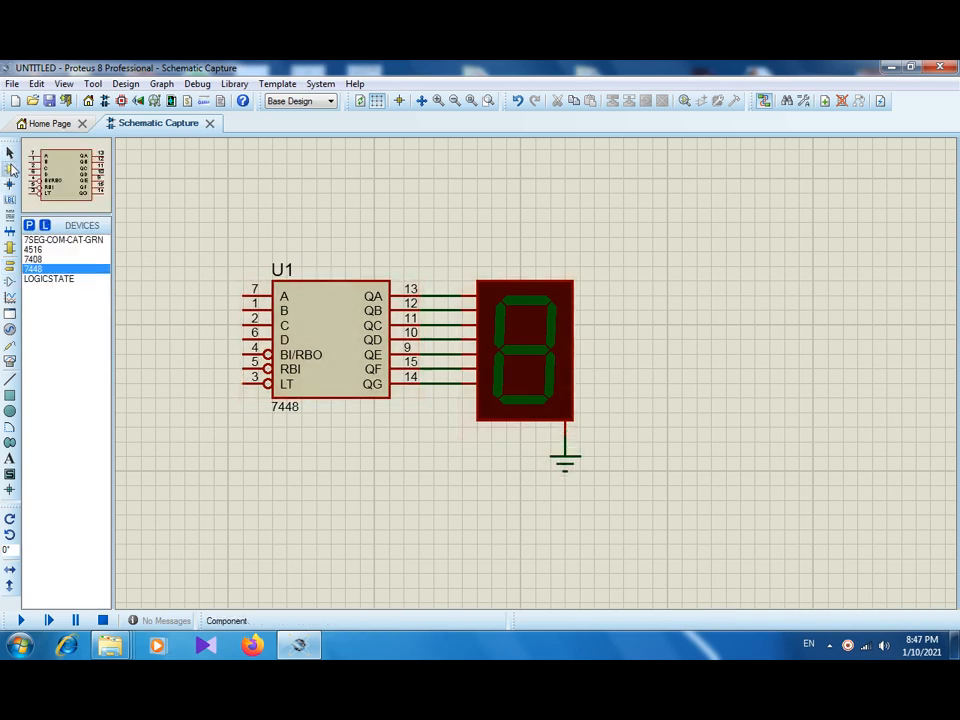
{"action": "left_click", "coordinate": [40, 240]}
{"action": "left_click", "coordinate": [36, 249]}
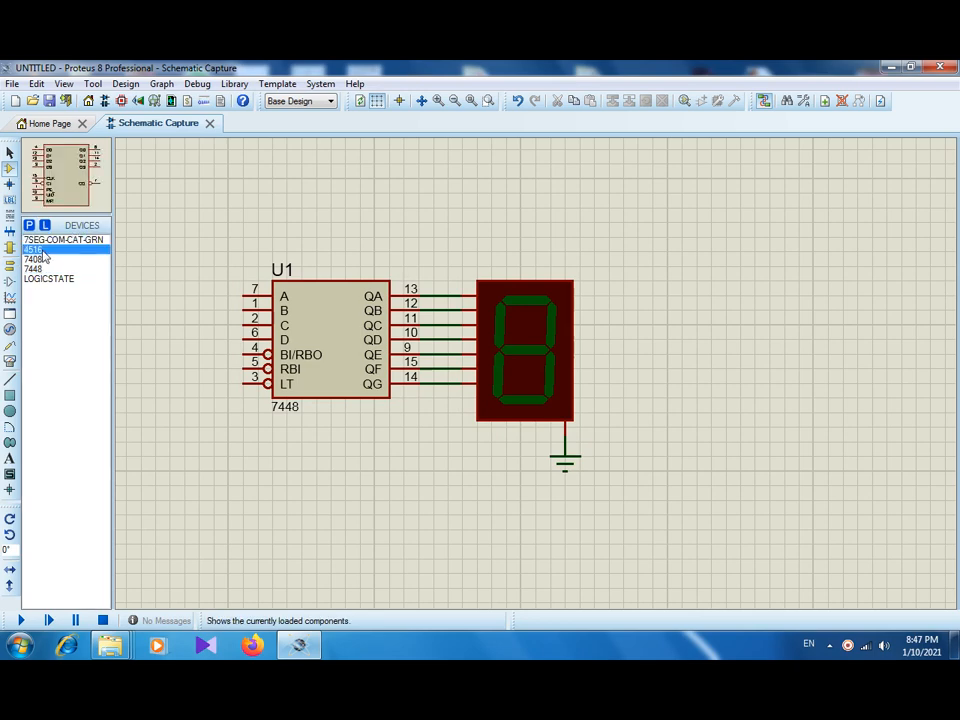
{"action": "left_click", "coordinate": [188, 326]}
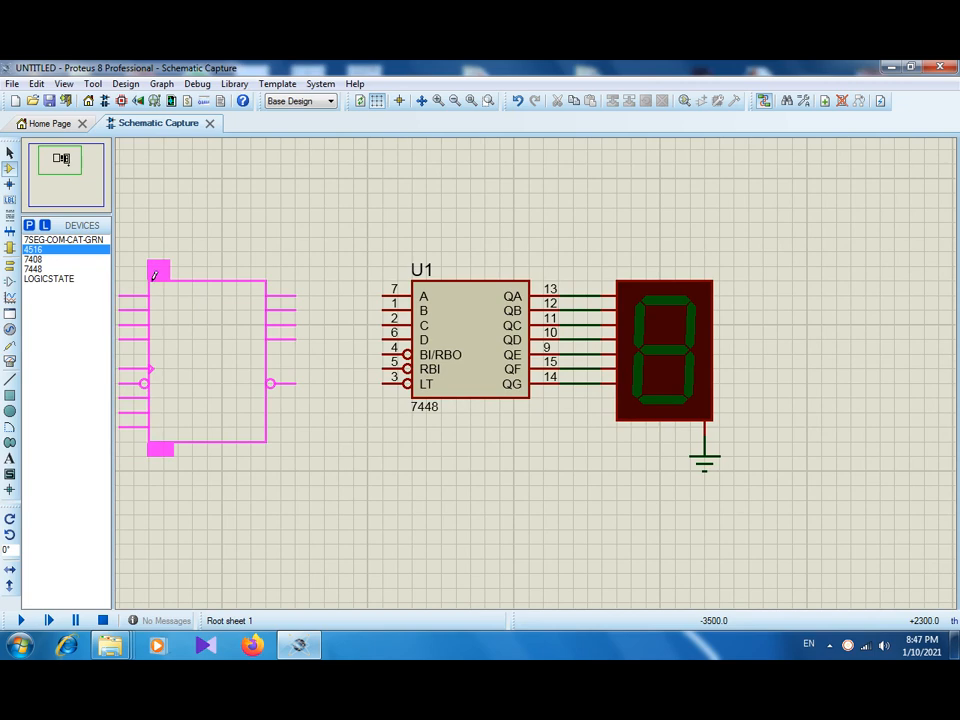
{"action": "left_click", "coordinate": [207, 360]}
Step: Wire the 4516 outputs Q0, Q1, Q2 and Q3 straight across to the 7448 inputs A, B, C and D
{"action": "left_click", "coordinate": [292, 296]}
{"action": "left_click", "coordinate": [388, 289]}
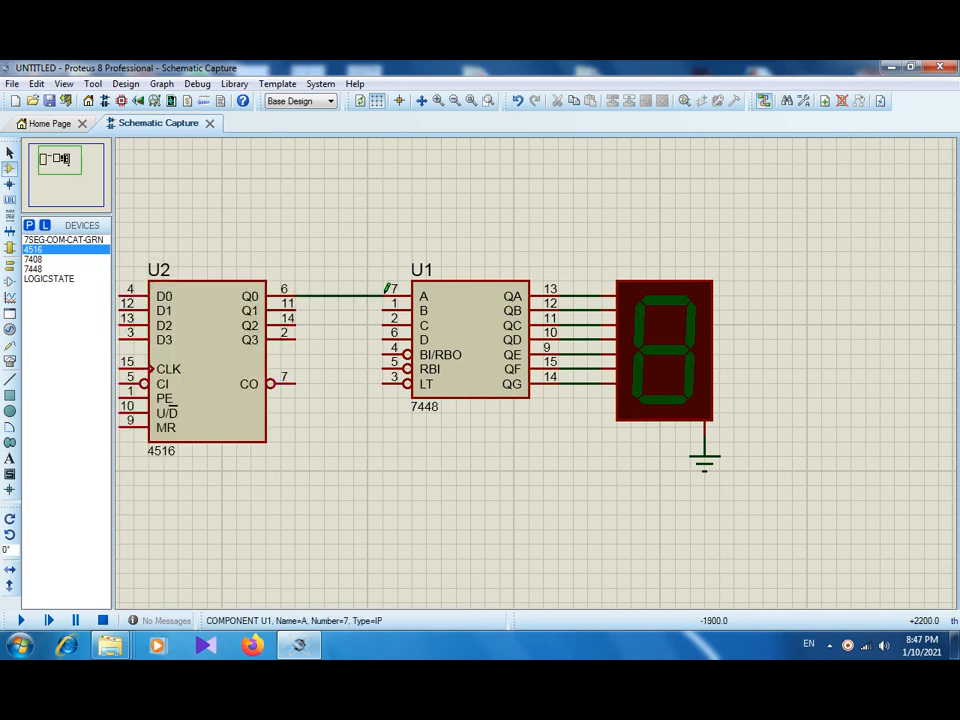
{"action": "left_click", "coordinate": [298, 303]}
{"action": "left_click", "coordinate": [388, 303]}
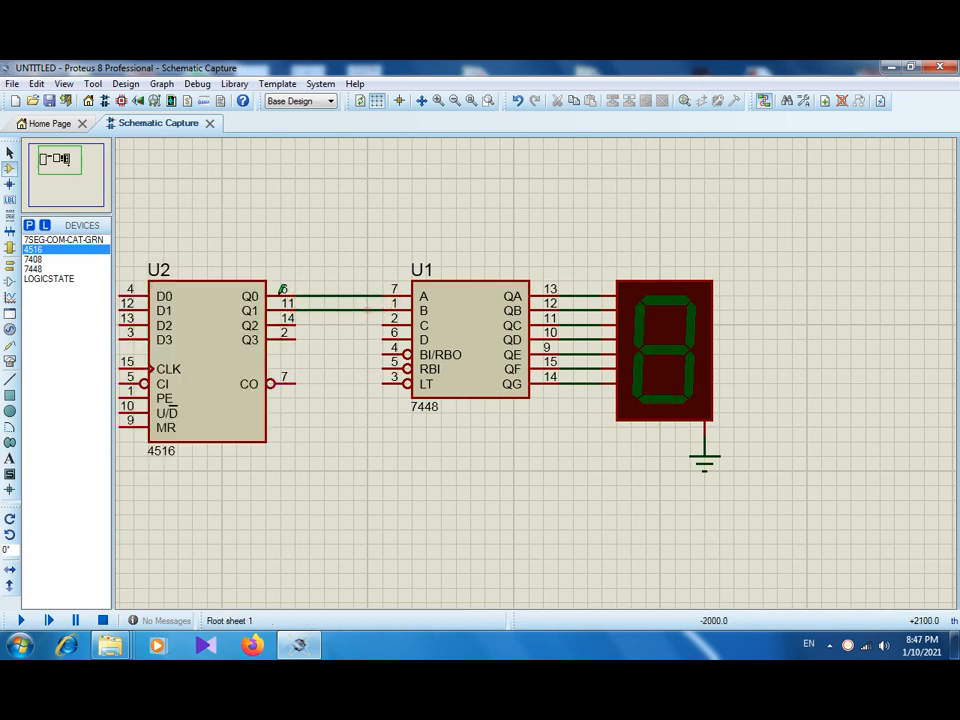
{"action": "left_click", "coordinate": [296, 318]}
{"action": "left_click", "coordinate": [383, 319]}
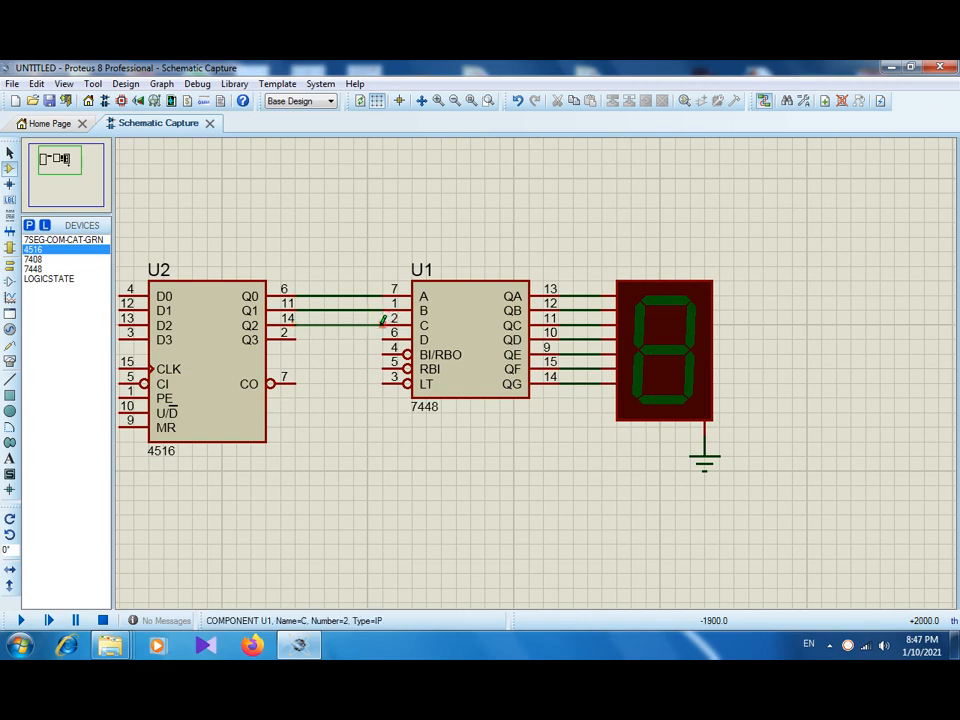
{"action": "left_click", "coordinate": [295, 340]}
{"action": "left_click", "coordinate": [392, 340]}
Step: Place a LOGICSTATE to the left of the 4516 and wire it to the counter's CI pin
{"action": "left_click", "coordinate": [57, 158]}
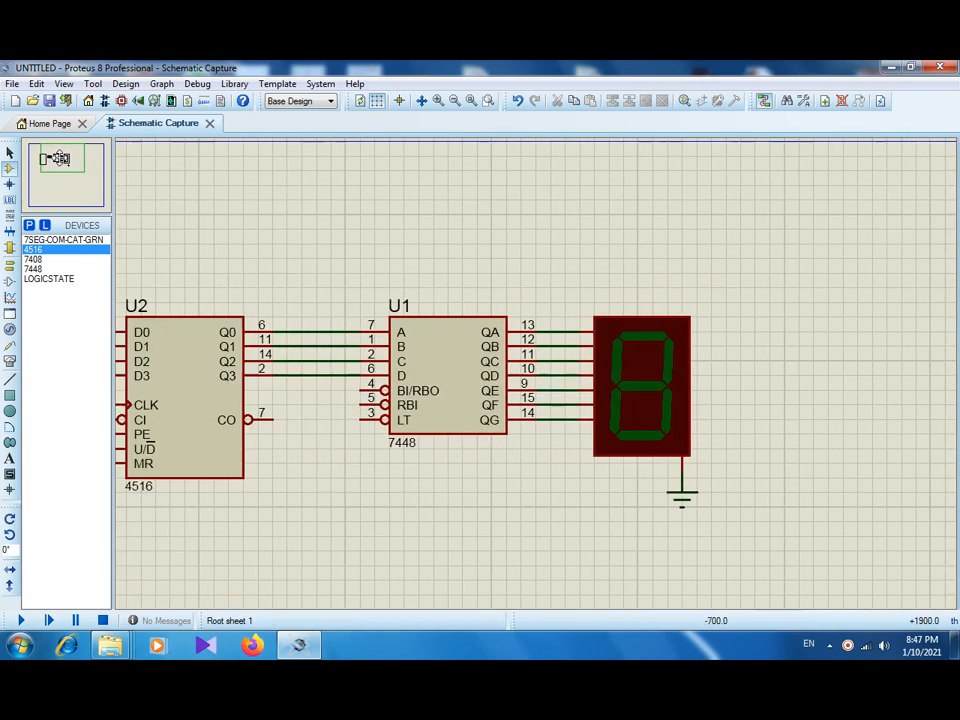
{"action": "left_click", "coordinate": [57, 158]}
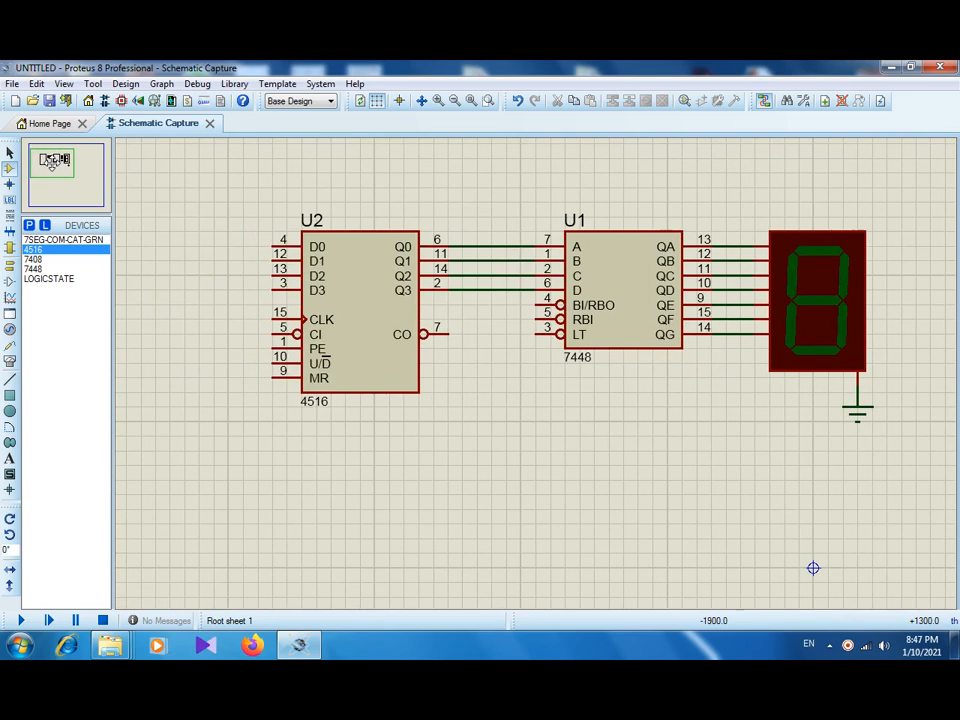
{"action": "left_click", "coordinate": [455, 104]}
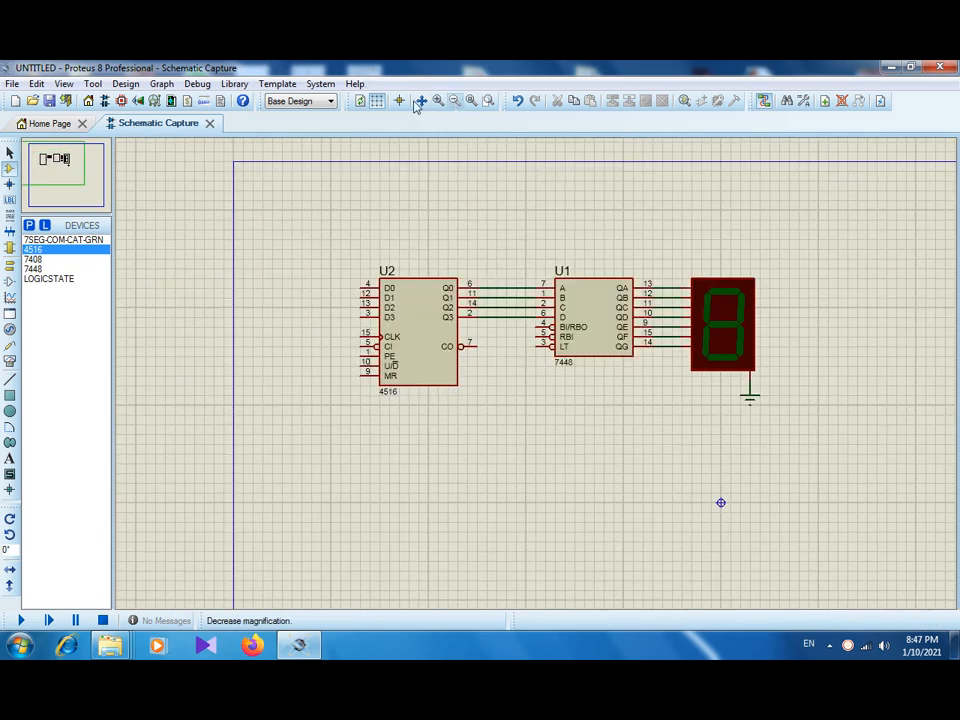
{"action": "left_click", "coordinate": [46, 278]}
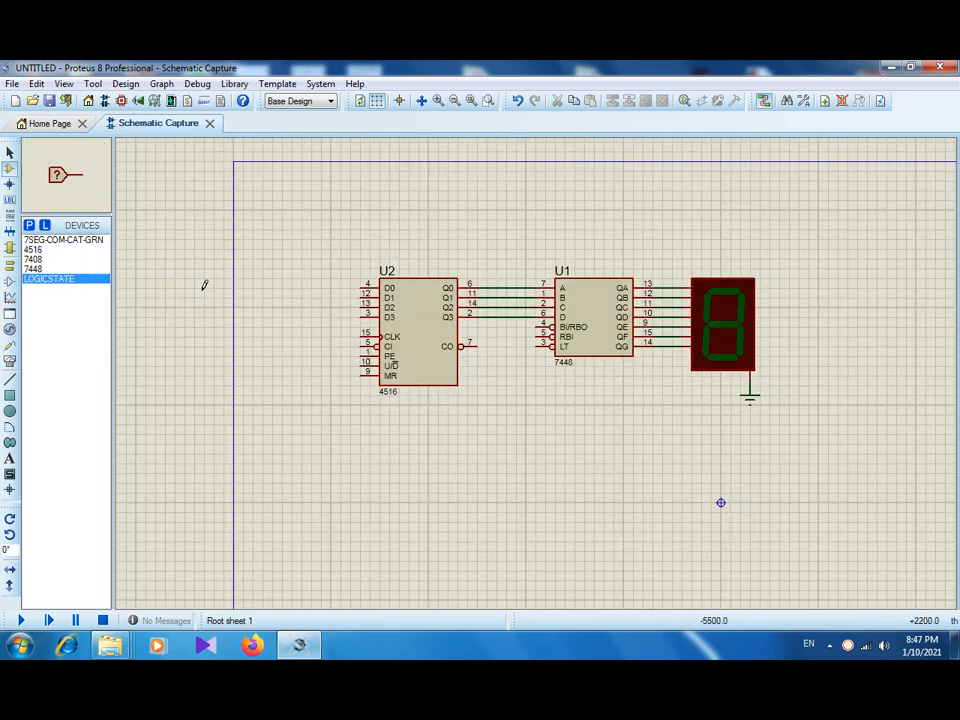
{"action": "left_click", "coordinate": [315, 344]}
{"action": "left_click", "coordinate": [316, 344]}
{"action": "left_click", "coordinate": [332, 342]}
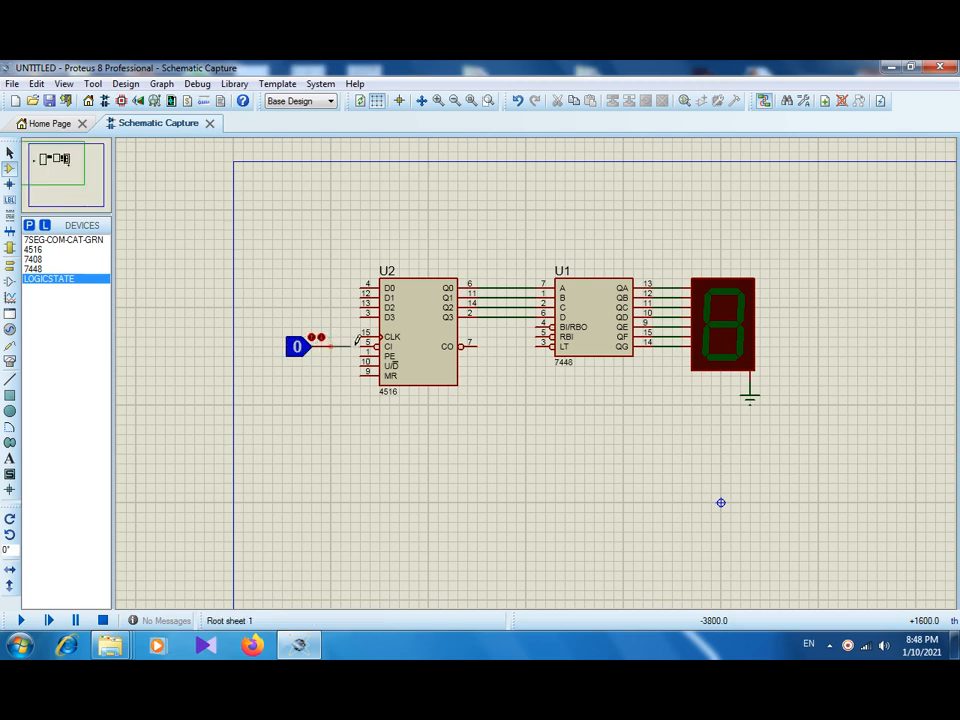
{"action": "left_click", "coordinate": [366, 346]}
Step: Wire a second LOGICSTATE, placed below the first, to the 4516's U/D pin and set its state to 1
{"action": "left_click", "coordinate": [321, 378]}
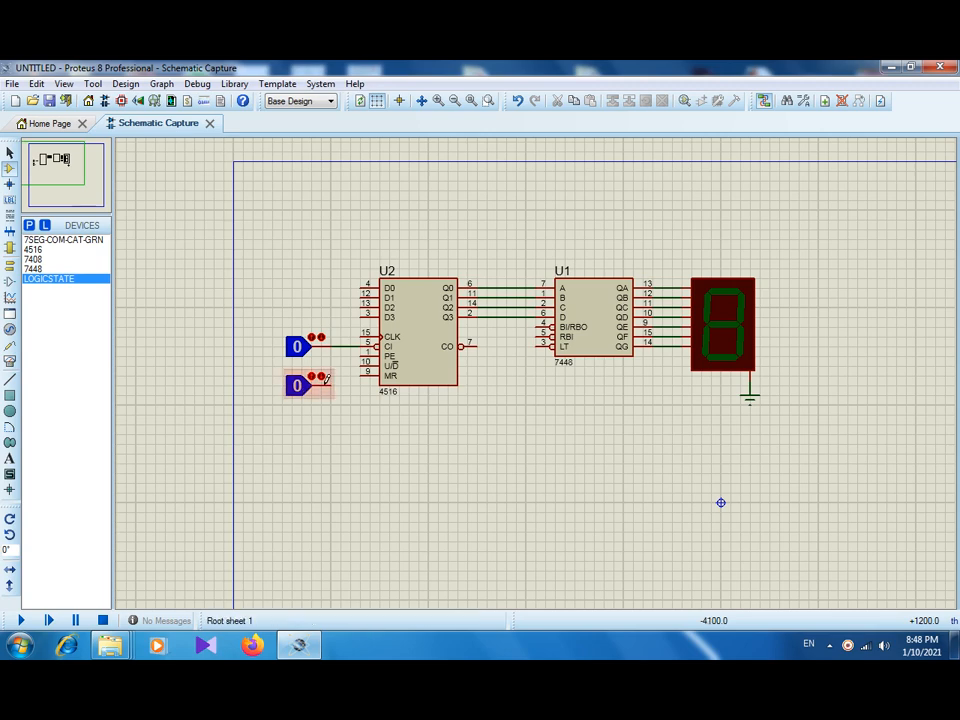
{"action": "left_click", "coordinate": [360, 366]}
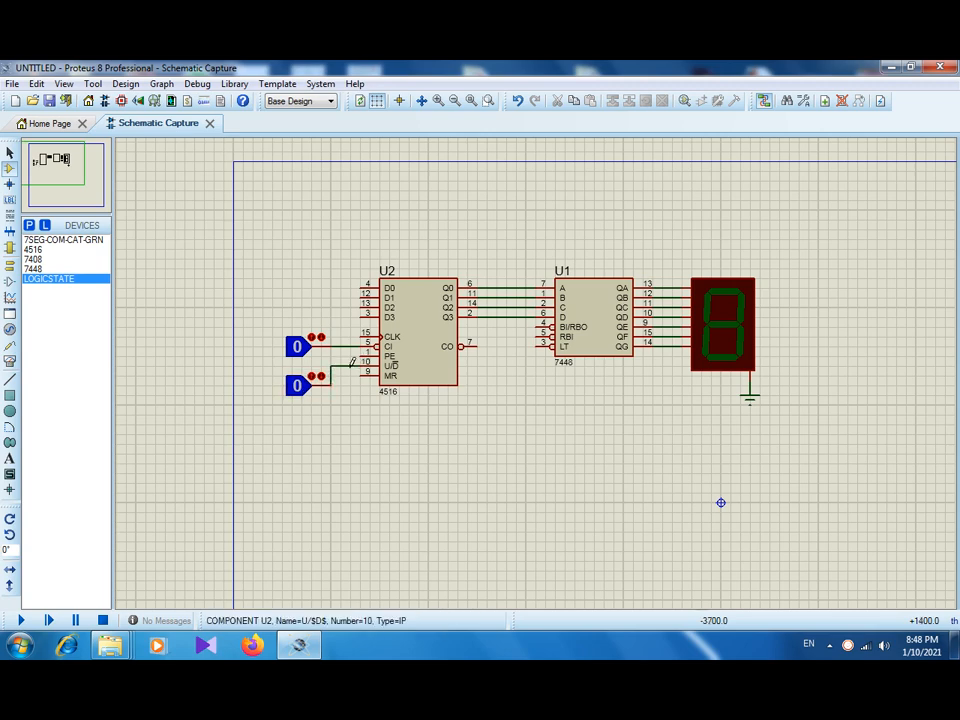
{"action": "left_click", "coordinate": [296, 386]}
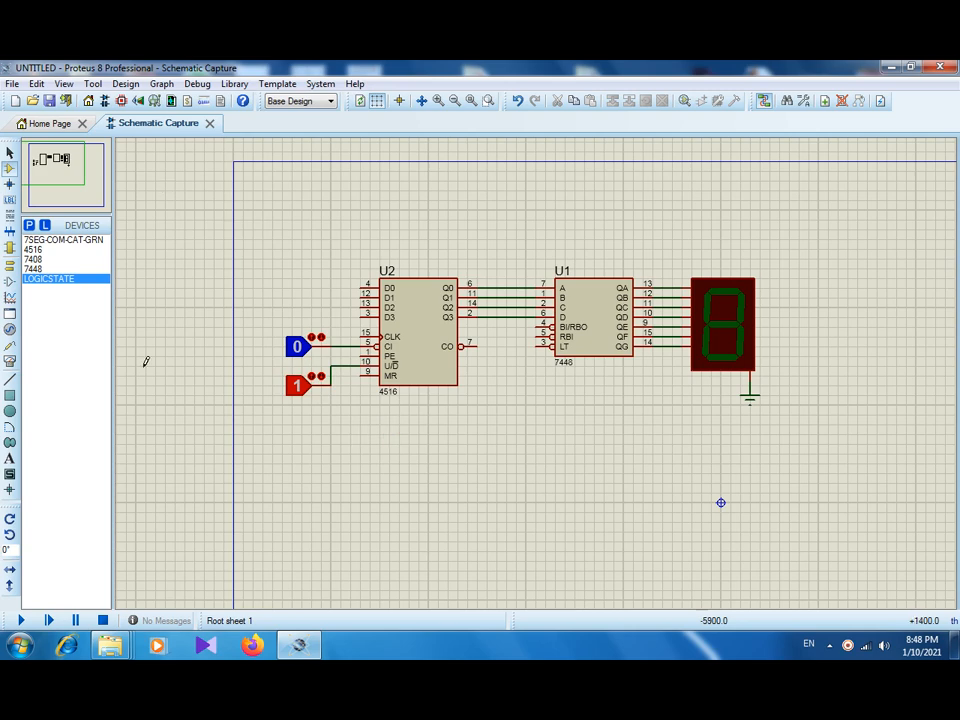
Step: Place a PULSE generator above the logic states and wire it to the 4516's CLK pin
{"action": "left_click", "coordinate": [11, 330]}
{"action": "left_click", "coordinate": [44, 259]}
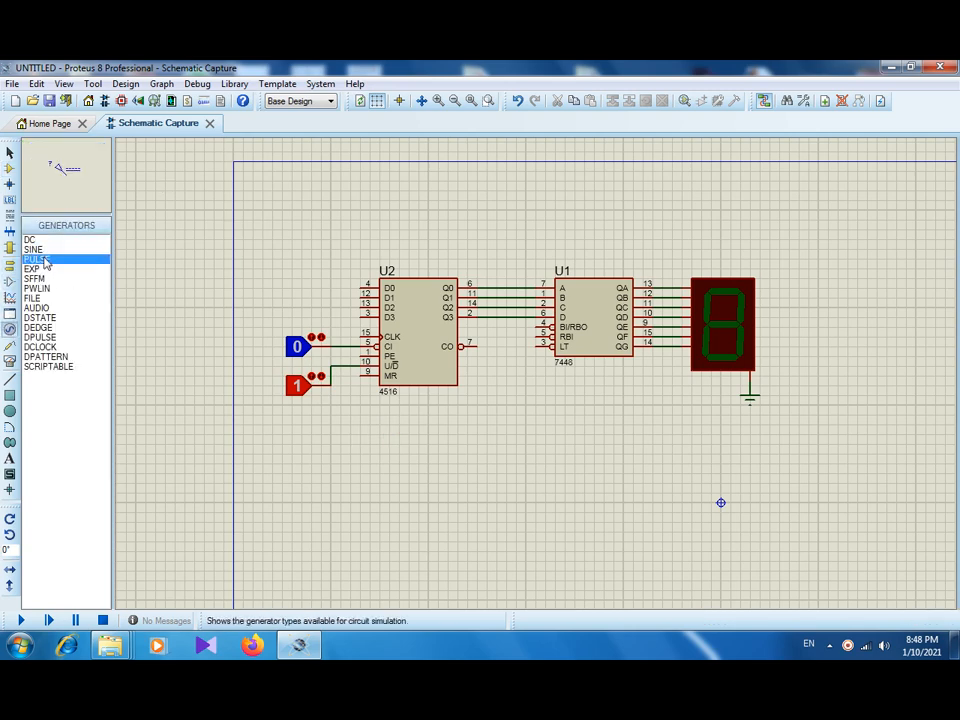
{"action": "left_click", "coordinate": [279, 272]}
{"action": "left_click", "coordinate": [289, 276]}
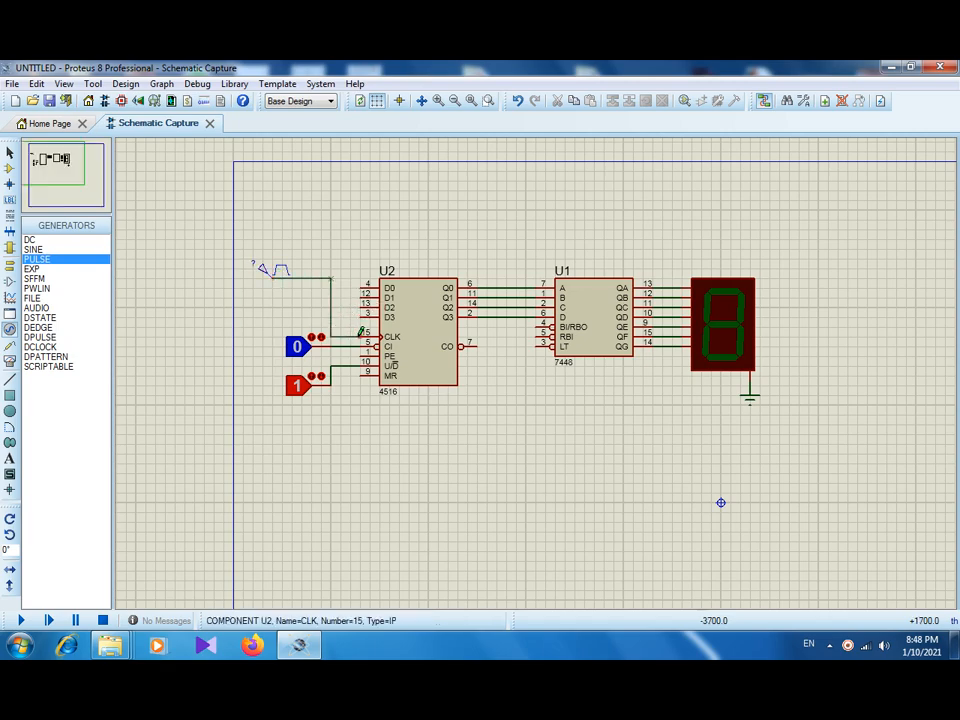
{"action": "left_click", "coordinate": [352, 334]}
Step: Set the clock pulse generator's frequency to 5 Hz and enter a new pulsed (high) voltage
{"action": "double_click", "coordinate": [272, 272]}
{"action": "left_click_drag", "start_coordinate": [573, 362], "coordinate": [515, 383]}
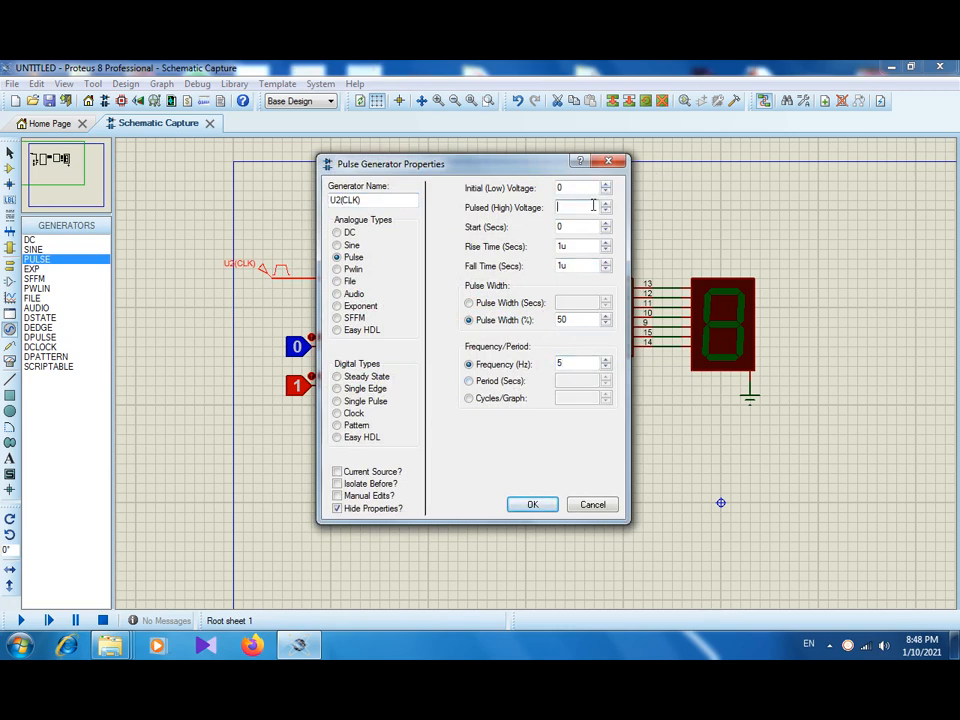
{"action": "key", "text": "Return"}
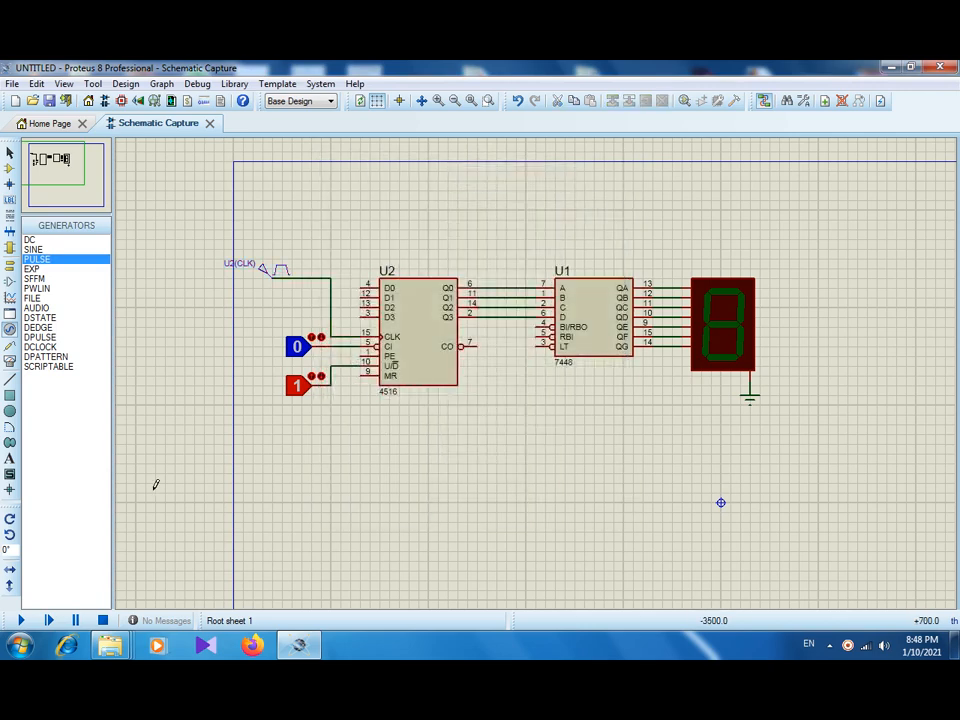
Step: Run the simulation to check the counting on the seven-segment display, and stop it
{"action": "left_click", "coordinate": [15, 621]}
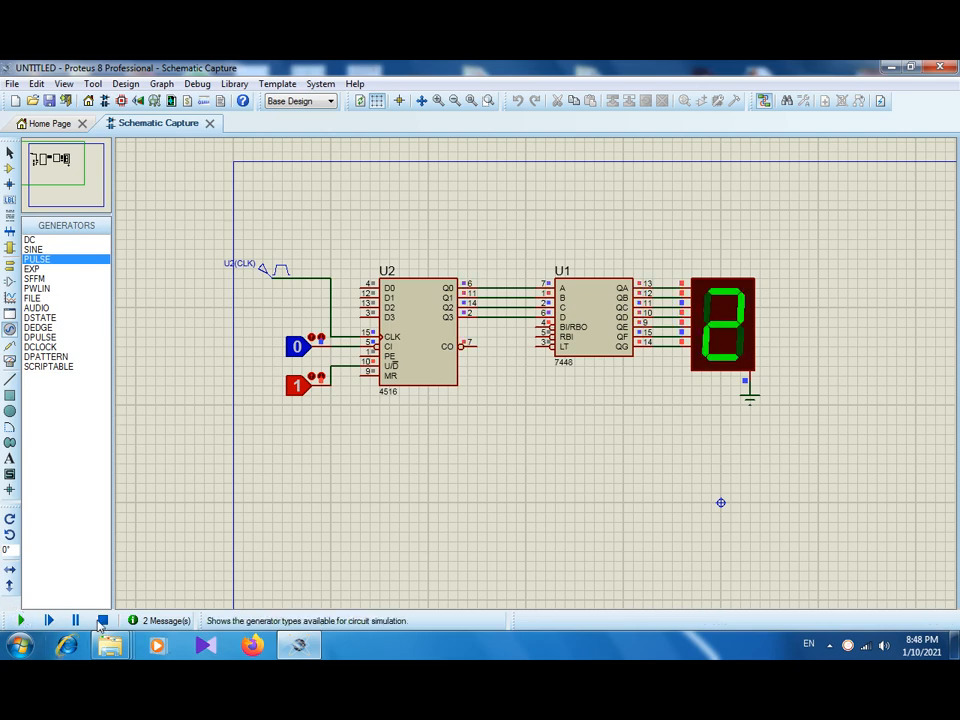
{"action": "left_click", "coordinate": [103, 621]}
Step: Place a 7408 AND gate, rotated 180 degrees, directly below the 4516 counter
{"action": "left_click", "coordinate": [10, 170]}
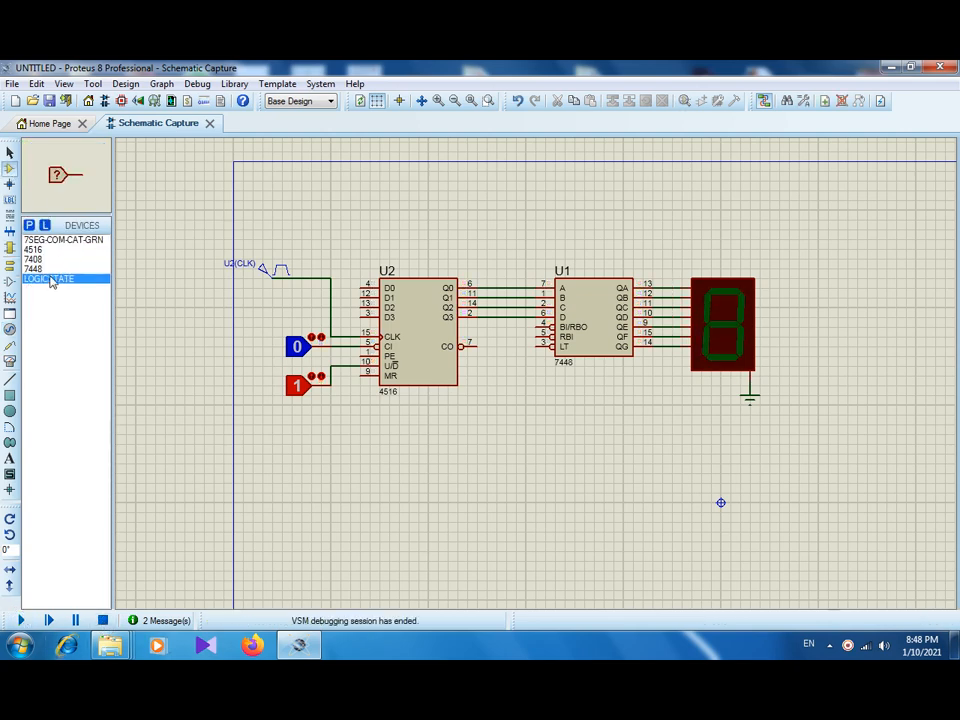
{"action": "left_click", "coordinate": [40, 250]}
{"action": "left_click", "coordinate": [42, 260]}
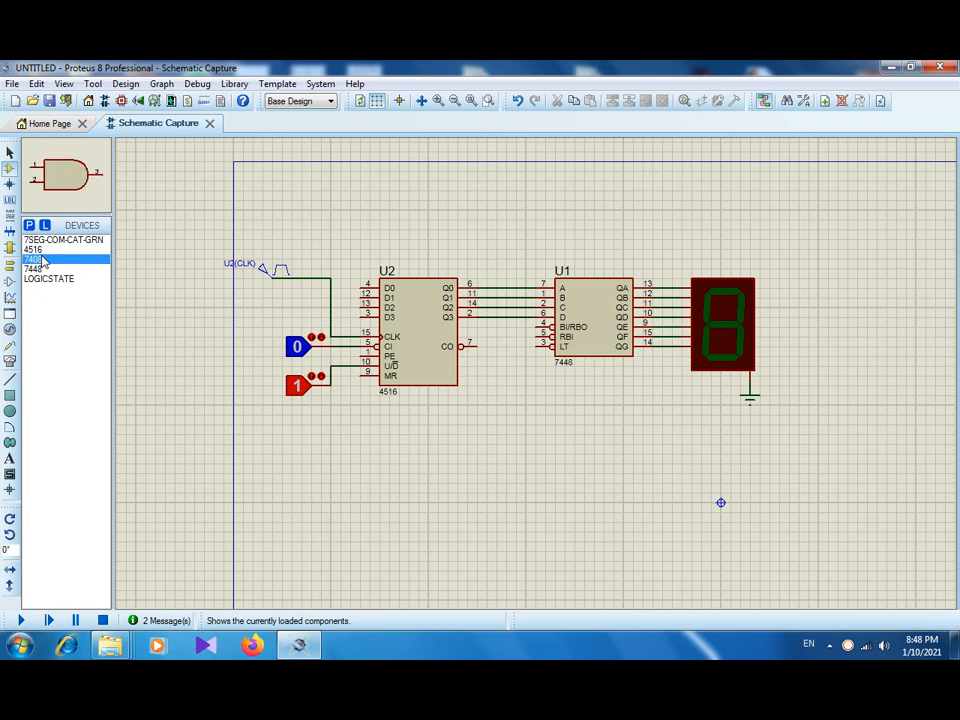
{"action": "left_click", "coordinate": [10, 518]}
{"action": "left_click", "coordinate": [10, 518]}
{"action": "left_click", "coordinate": [418, 412]}
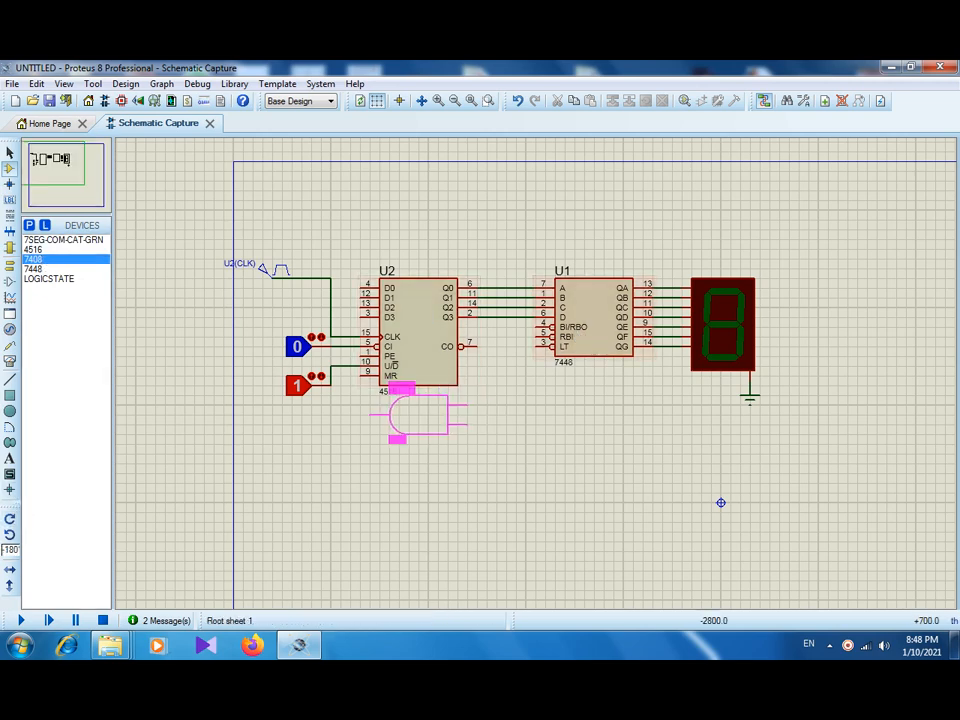
{"action": "left_click", "coordinate": [428, 435]}
Step: Wire the AND gate's inputs 2 and 1 to the counter's Q3 and Q1 lines, and its output to the MR pin
{"action": "left_click", "coordinate": [480, 424]}
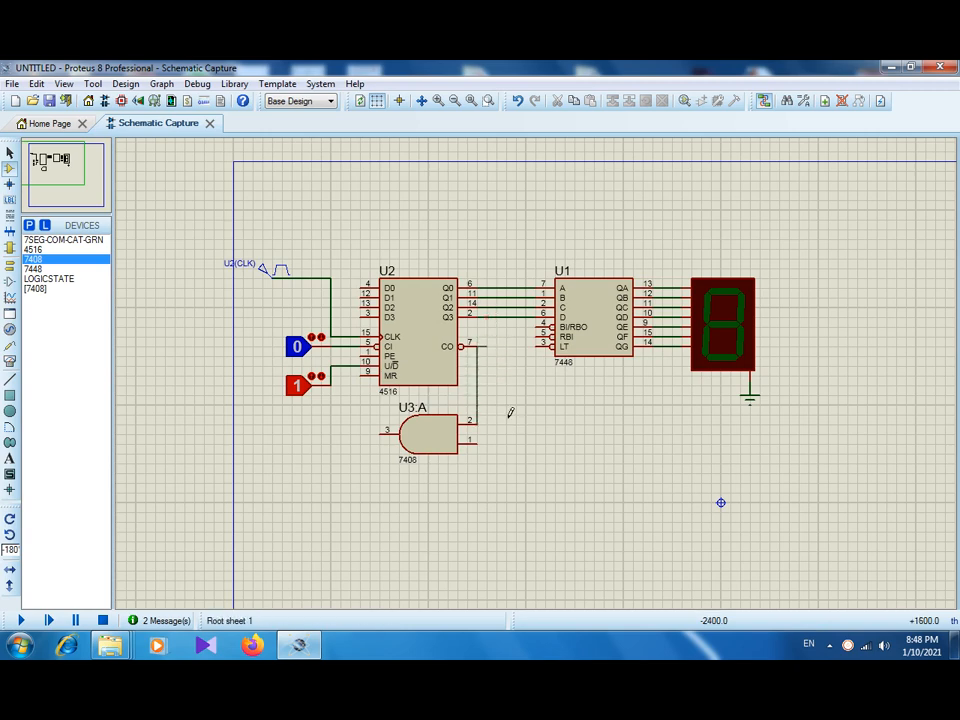
{"action": "left_click", "coordinate": [497, 318]}
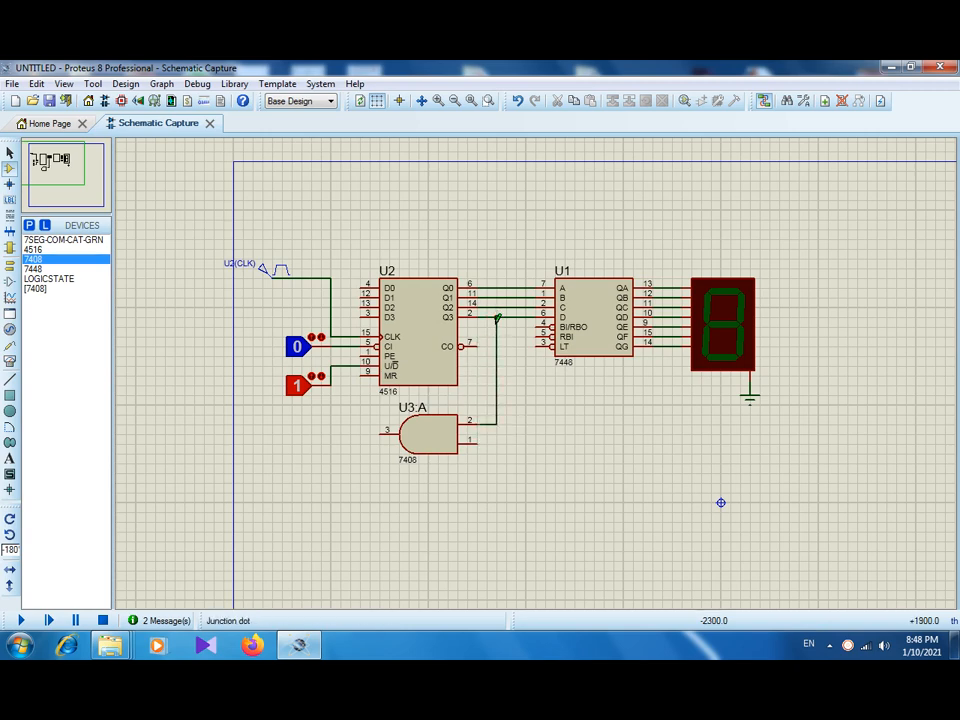
{"action": "left_click", "coordinate": [478, 442]}
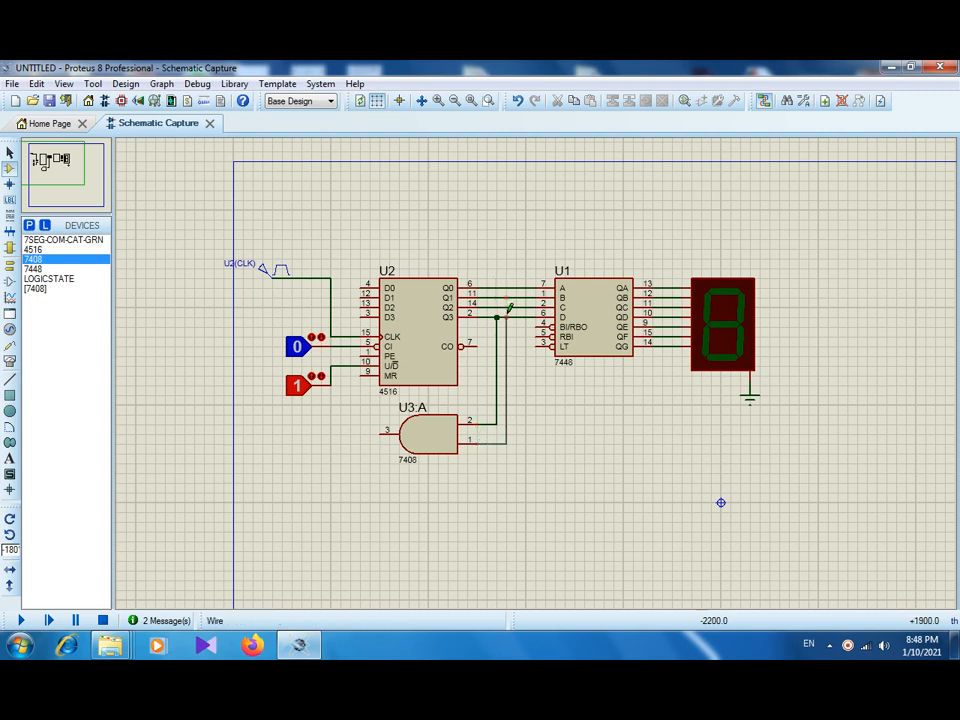
{"action": "left_click", "coordinate": [507, 297]}
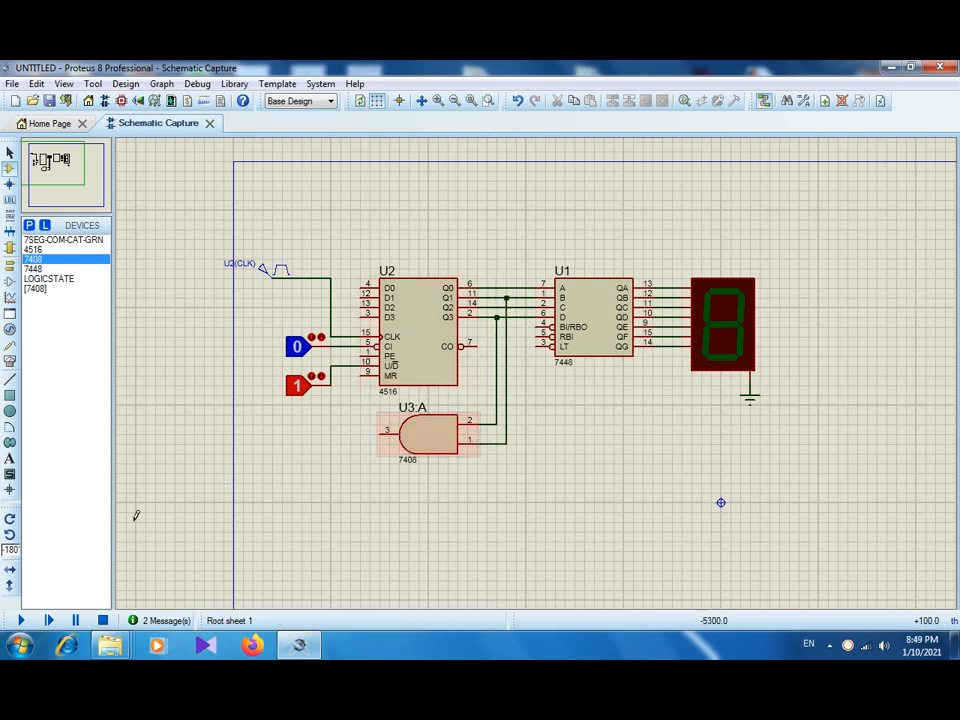
{"action": "left_click", "coordinate": [383, 431]}
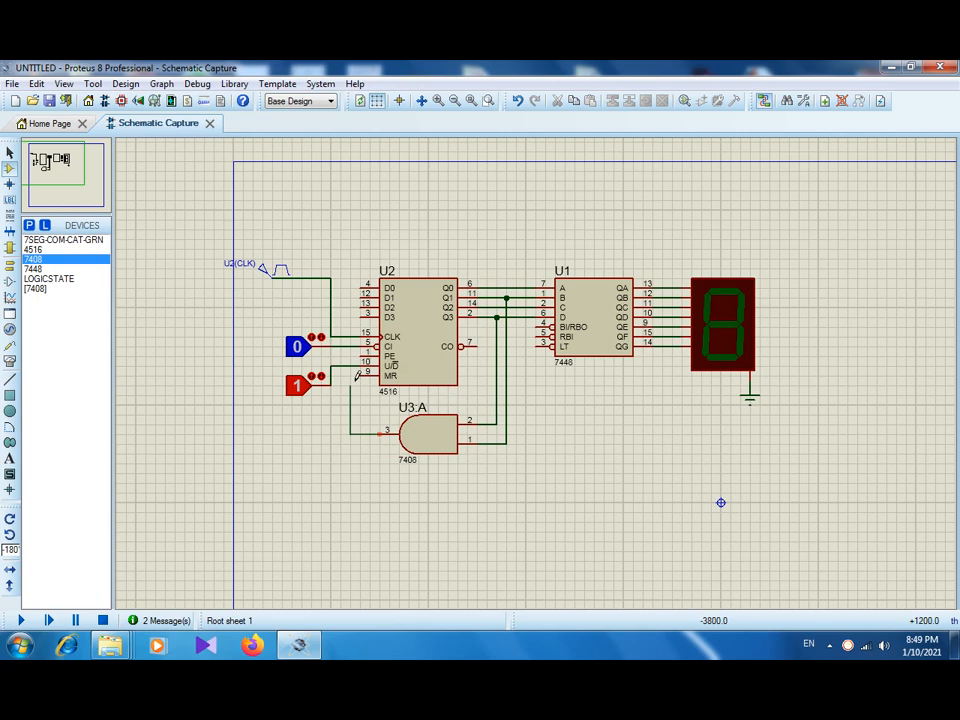
{"action": "left_click", "coordinate": [362, 375]}
Step: Simulate the counter with the AND-gate reset connected to check its count sequence, and stop the run
{"action": "left_click", "coordinate": [21, 620]}
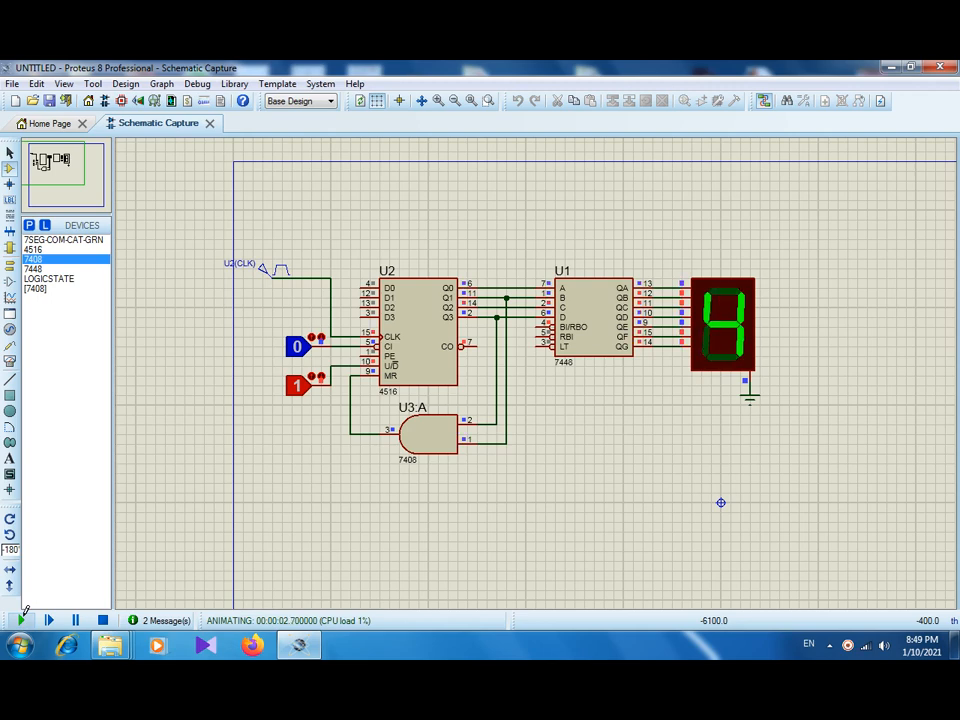
{"action": "left_click", "coordinate": [103, 620]}
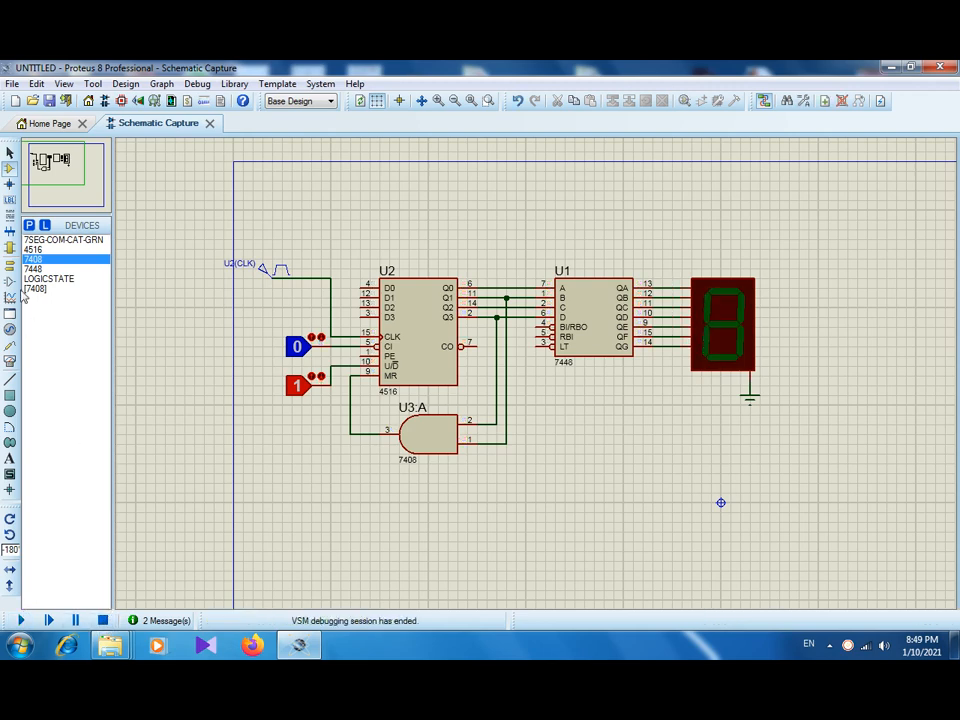
Step: Place a second 4516 counter, rotated 180 degrees, below the AND gate
{"action": "left_click", "coordinate": [37, 170]}
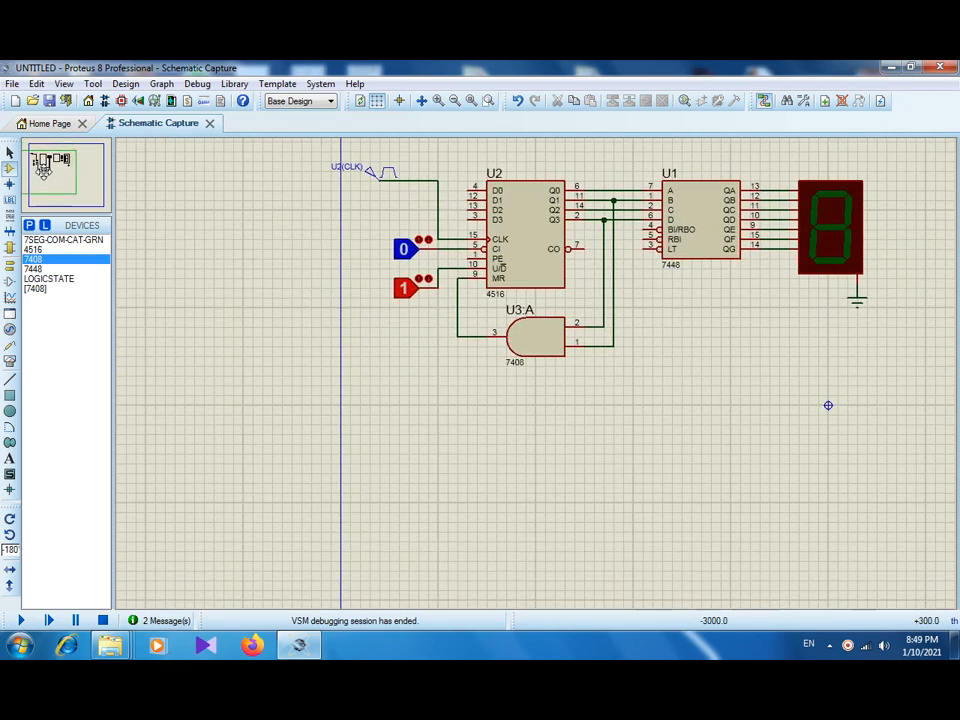
{"action": "left_click", "coordinate": [56, 167]}
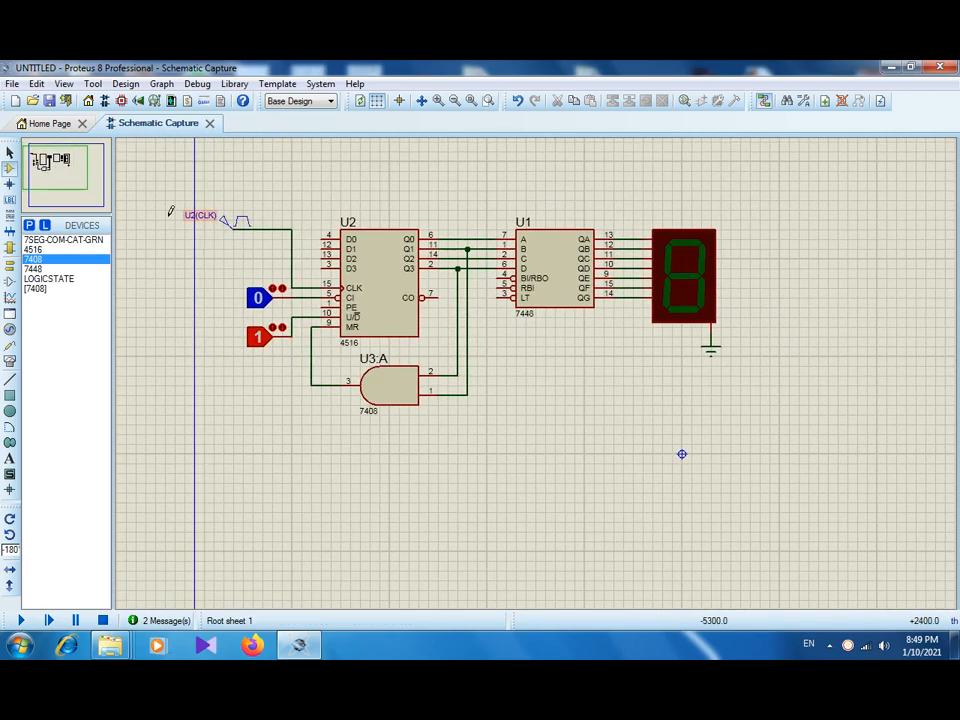
{"action": "left_click", "coordinate": [33, 249]}
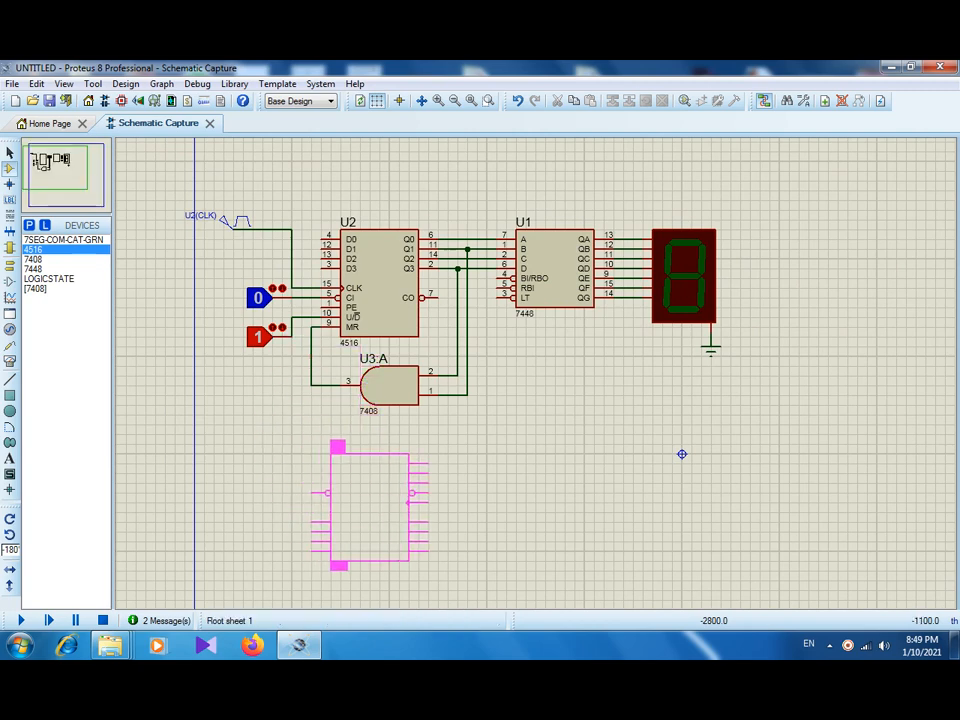
{"action": "left_click", "coordinate": [421, 557]}
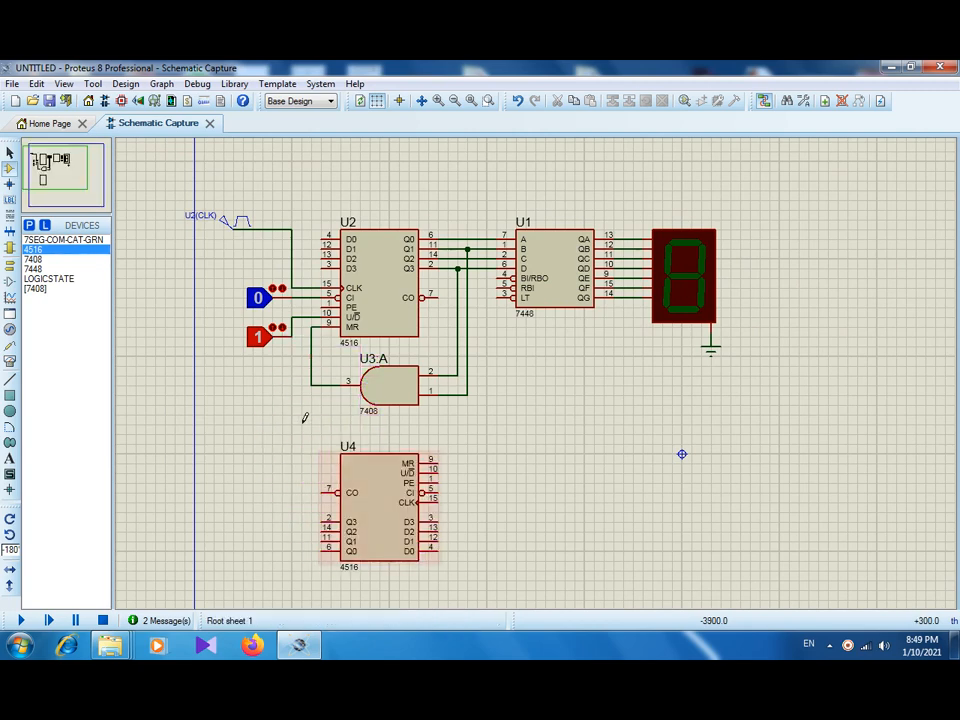
Step: Place a second 7448 decoder, rotated 180 degrees, beside the lower 4516 counter
{"action": "left_click", "coordinate": [33, 259]}
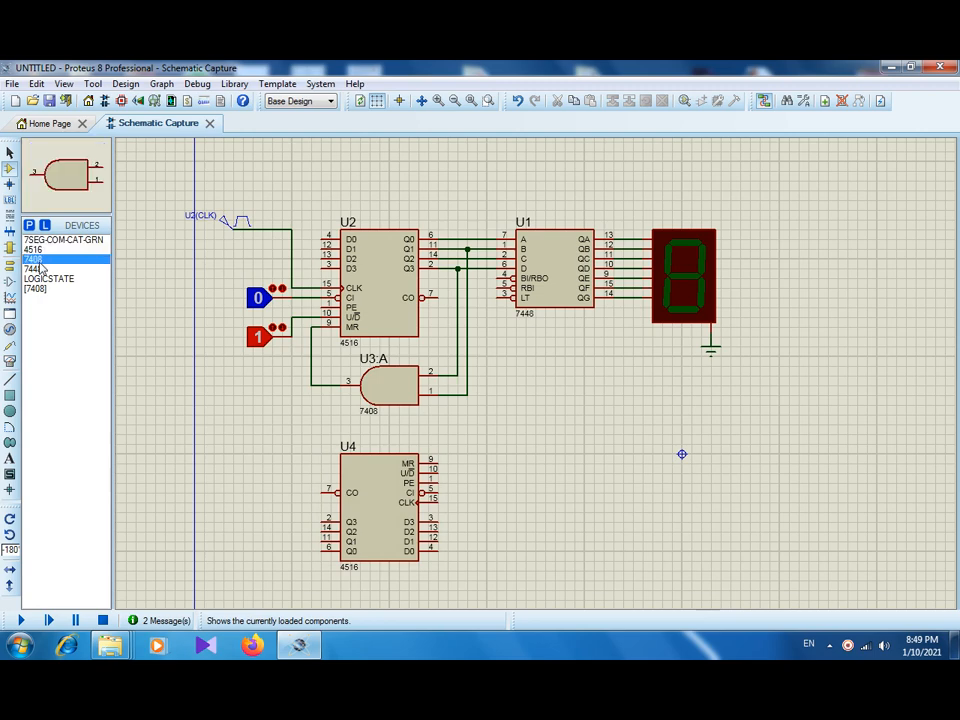
{"action": "left_click", "coordinate": [34, 268]}
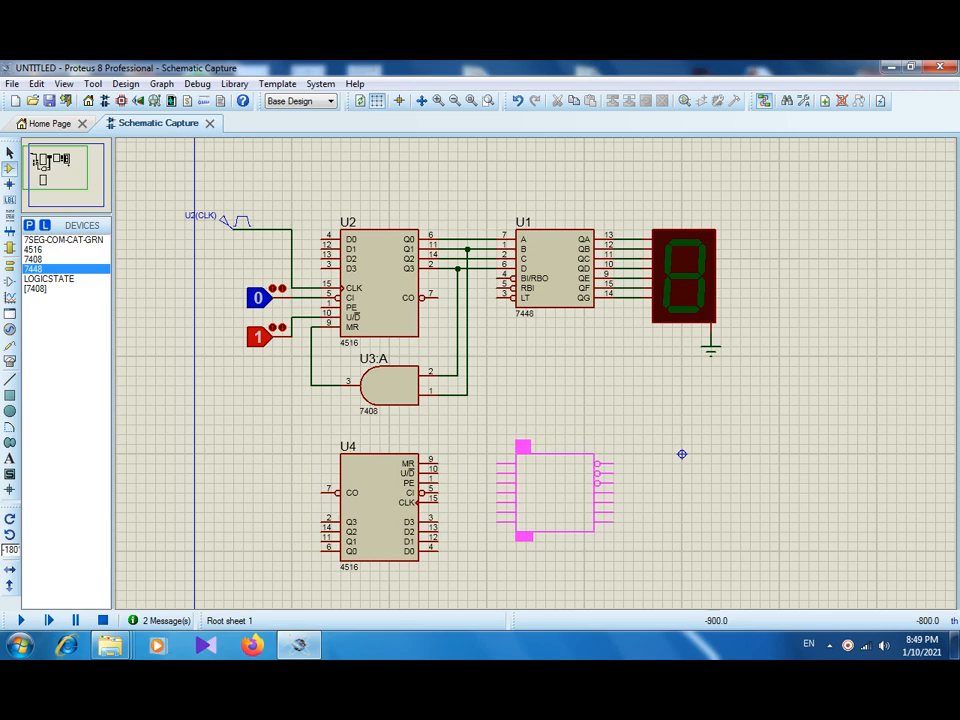
{"action": "left_click", "coordinate": [600, 530]}
Step: Place a second 7SEG-COM-CAT-GRN display, unrotated, beside the lower 7448 decoder
{"action": "left_click", "coordinate": [36, 260]}
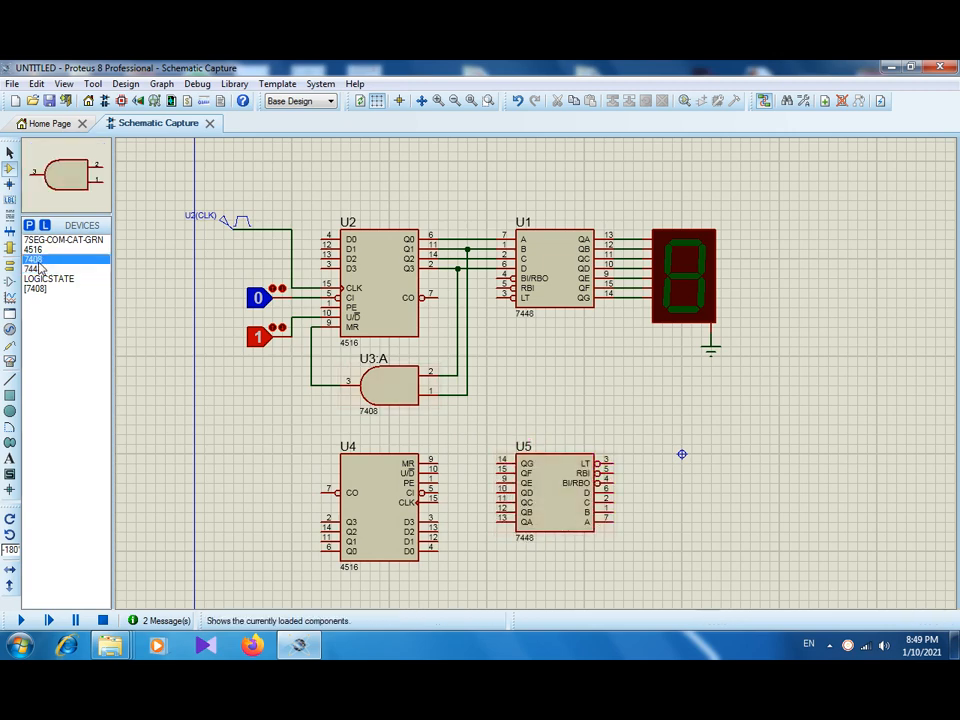
{"action": "left_click", "coordinate": [35, 269]}
{"action": "left_click", "coordinate": [40, 280]}
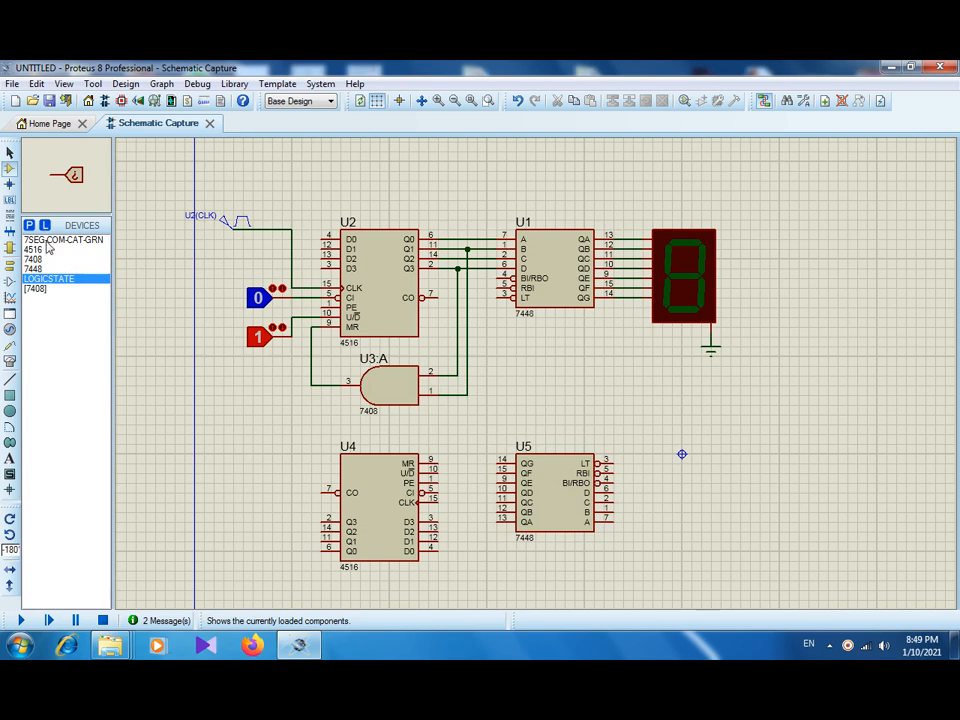
{"action": "left_click", "coordinate": [46, 241]}
{"action": "left_click", "coordinate": [10, 519]}
{"action": "left_click", "coordinate": [10, 519]}
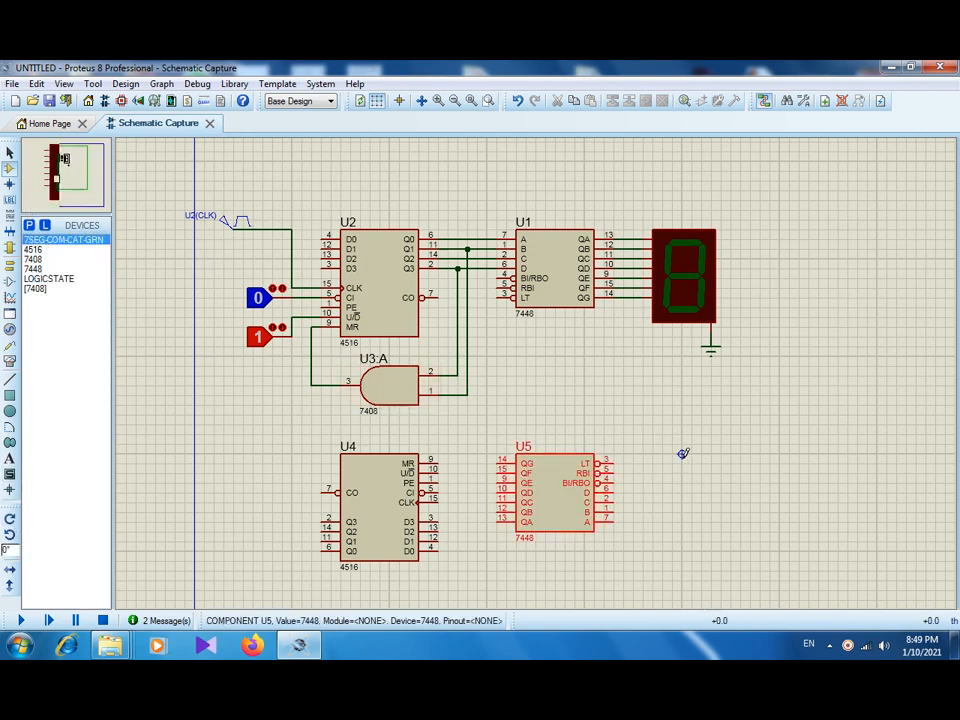
{"action": "left_click", "coordinate": [682, 453]}
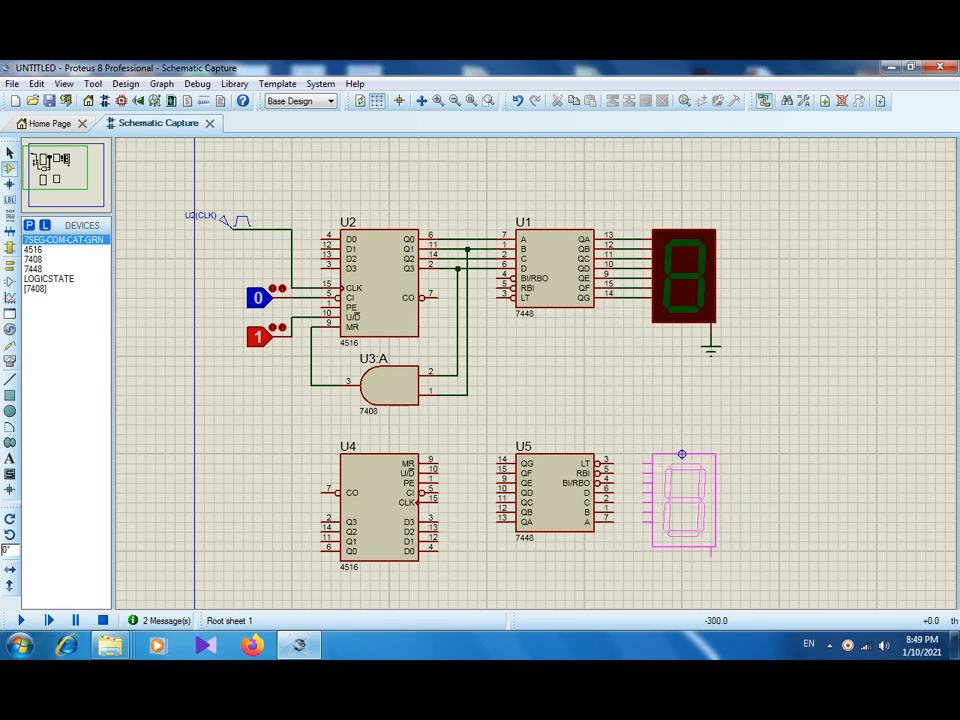
{"action": "left_click", "coordinate": [651, 450]}
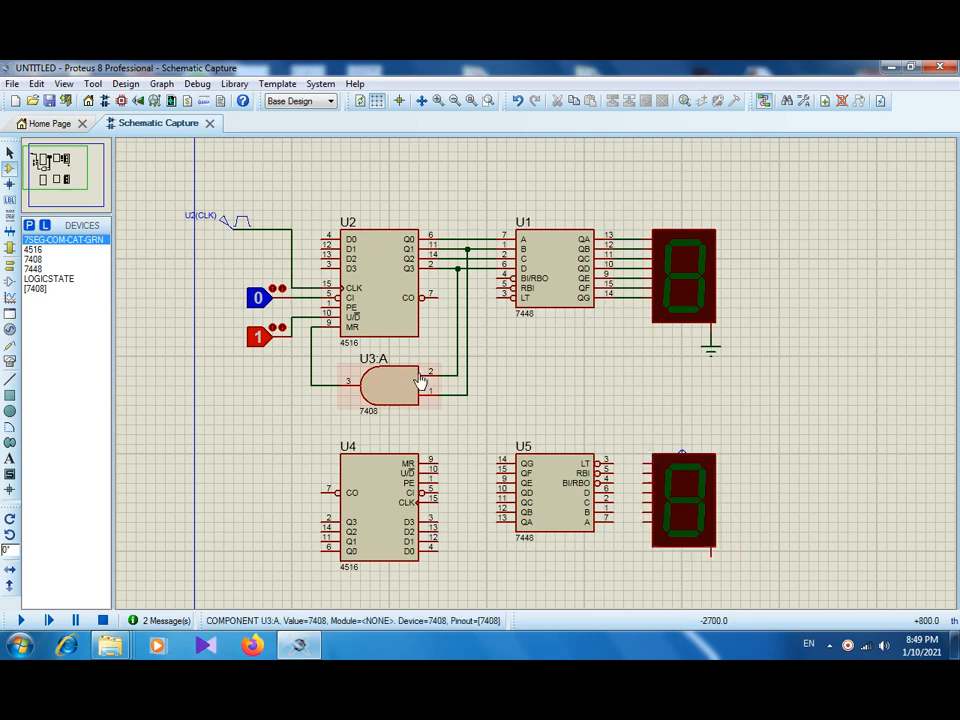
Step: Place a ground terminal below the lower seven-segment display and wire it to the display's common pin
{"action": "left_click", "coordinate": [10, 265]}
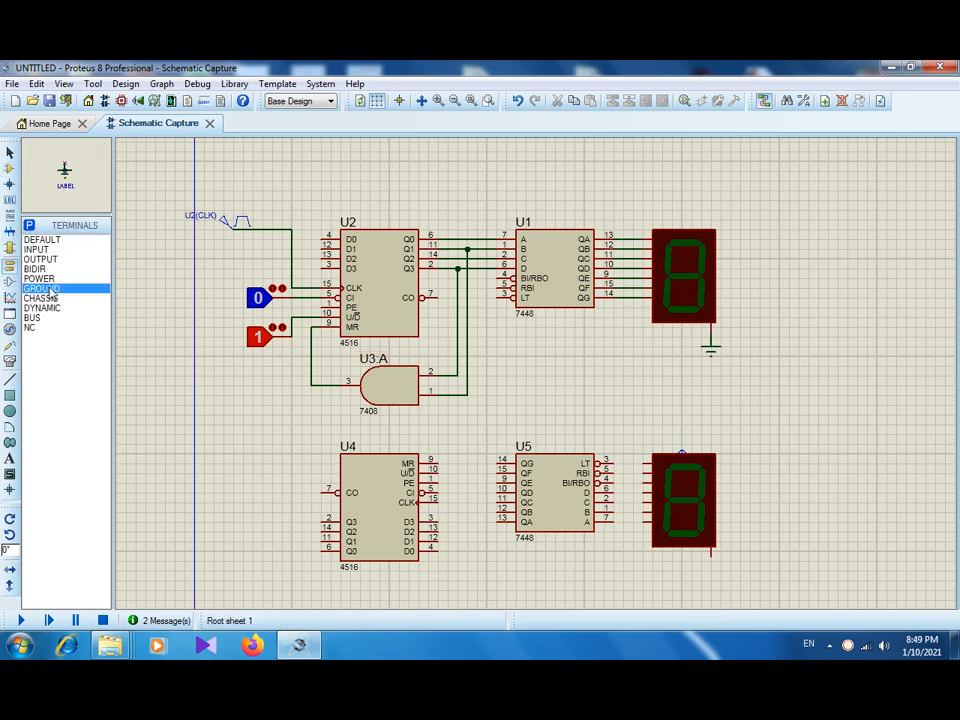
{"action": "left_click", "coordinate": [711, 590]}
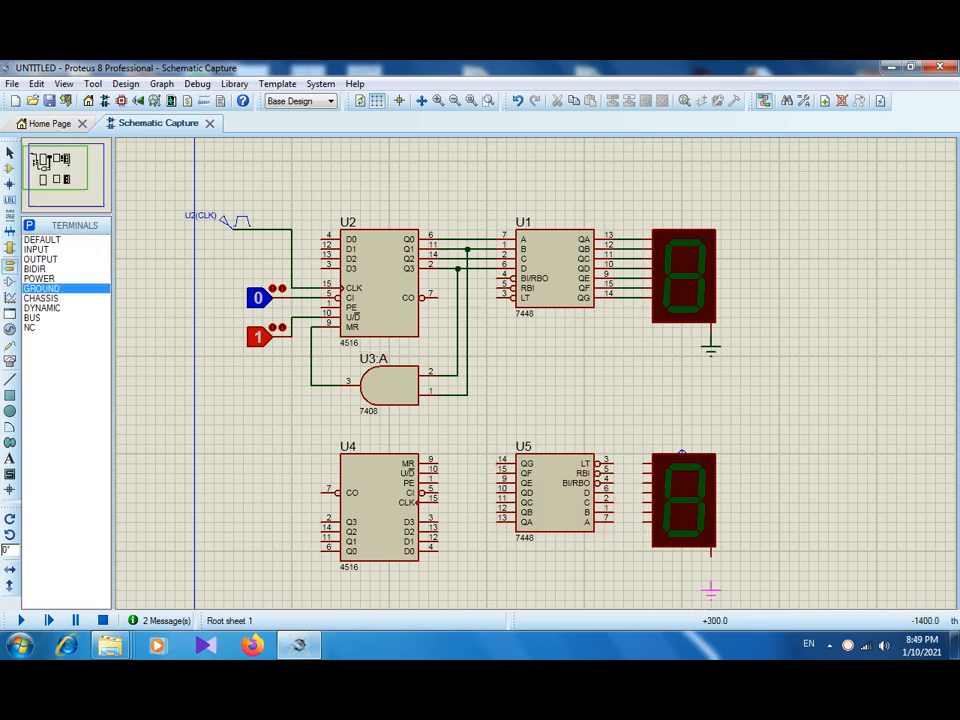
{"action": "left_click", "coordinate": [711, 590]}
{"action": "left_click", "coordinate": [711, 580]}
{"action": "left_click", "coordinate": [711, 556]}
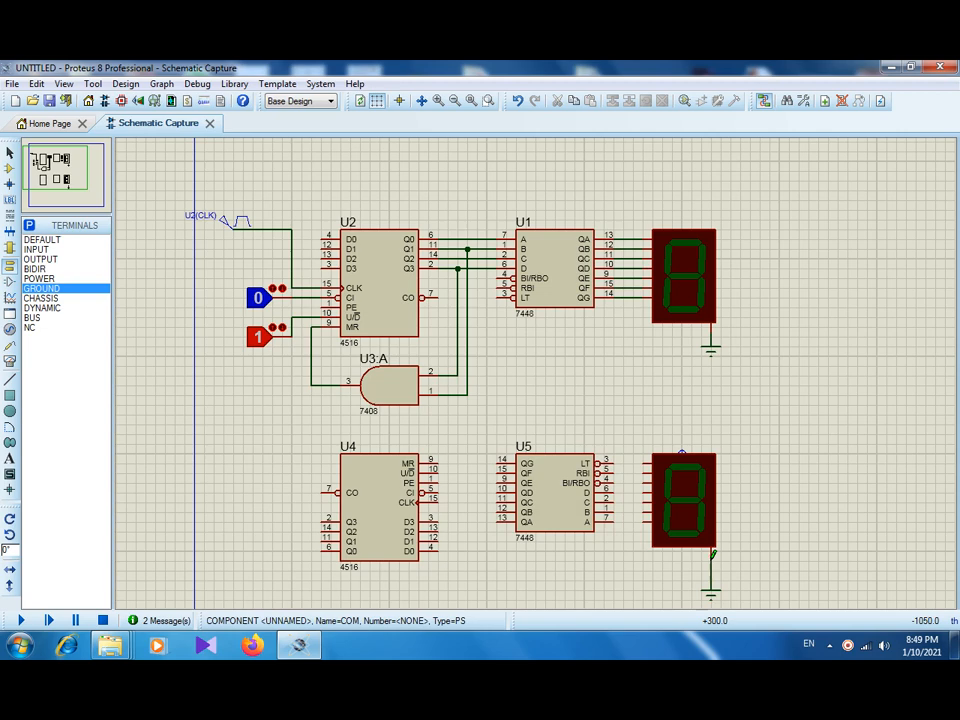
Step: Wire the lower 7448's LT, RBI, BI/RBO, D, C, B and A pins to the display's seven segment pins, removing the stray ground terminal
{"action": "left_click", "coordinate": [607, 463]}
{"action": "left_click", "coordinate": [646, 463]}
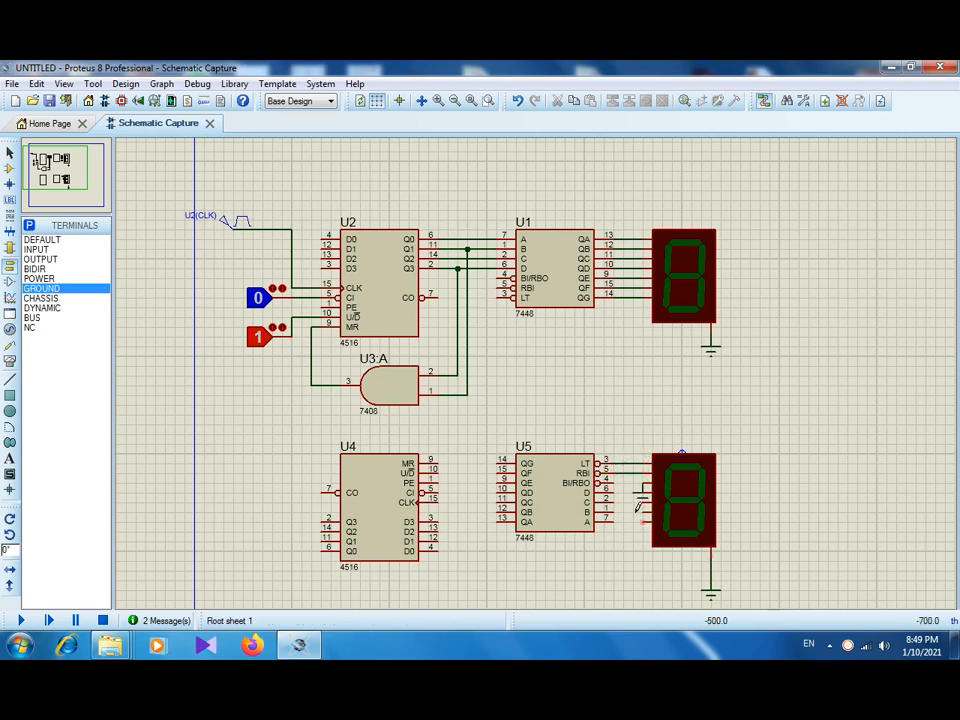
{"action": "right_click", "coordinate": [644, 488]}
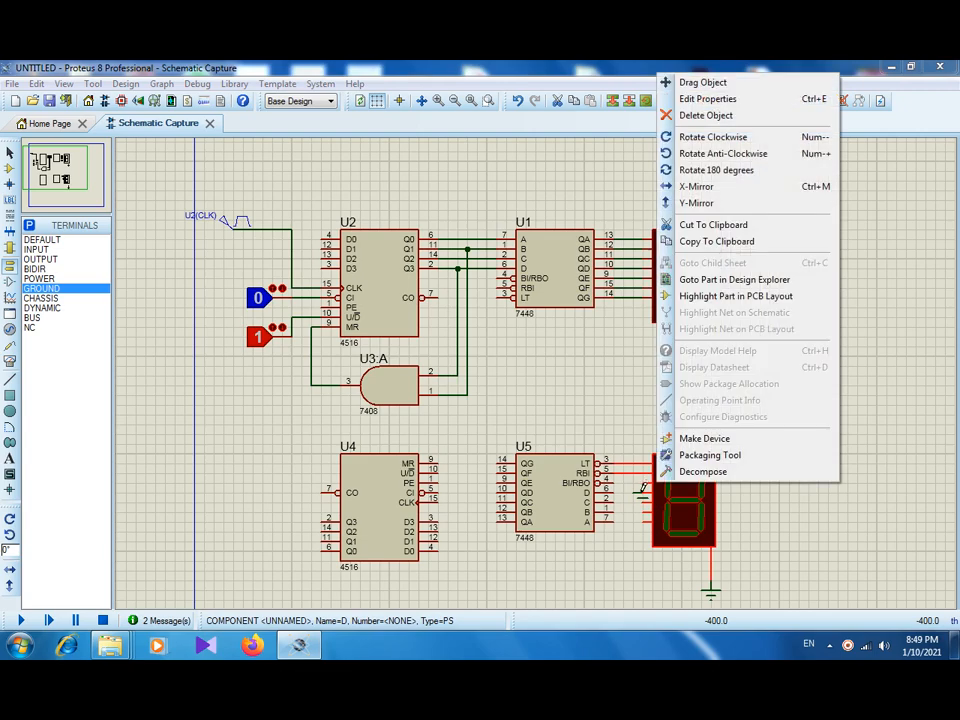
{"action": "left_click", "coordinate": [707, 98]}
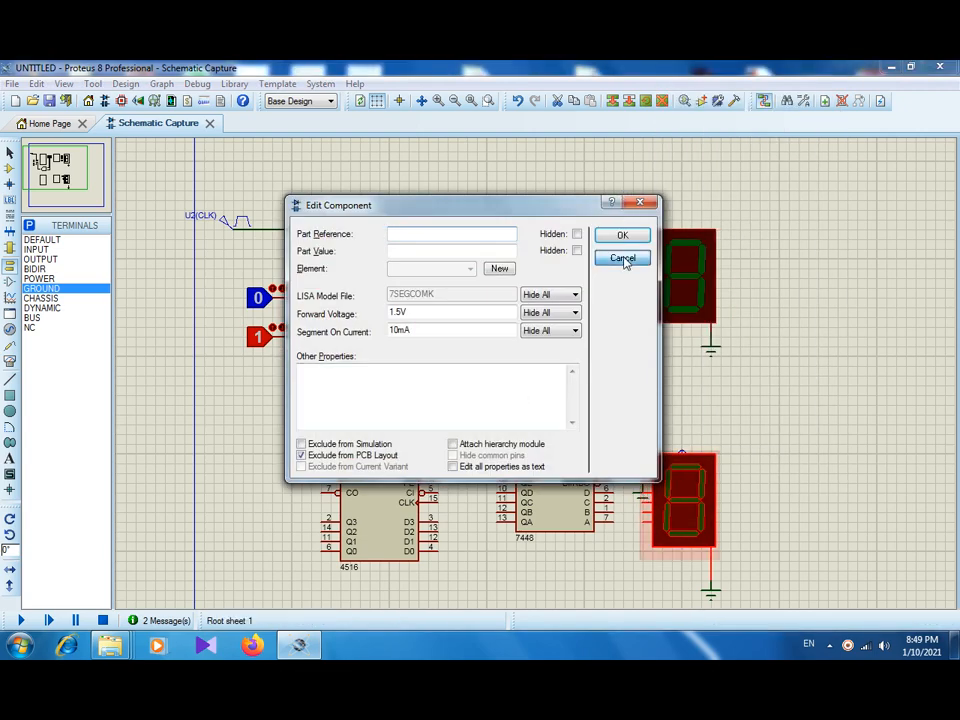
{"action": "left_click", "coordinate": [622, 259]}
{"action": "right_click", "coordinate": [642, 489]}
{"action": "right_click", "coordinate": [642, 489]}
{"action": "left_click", "coordinate": [643, 483]}
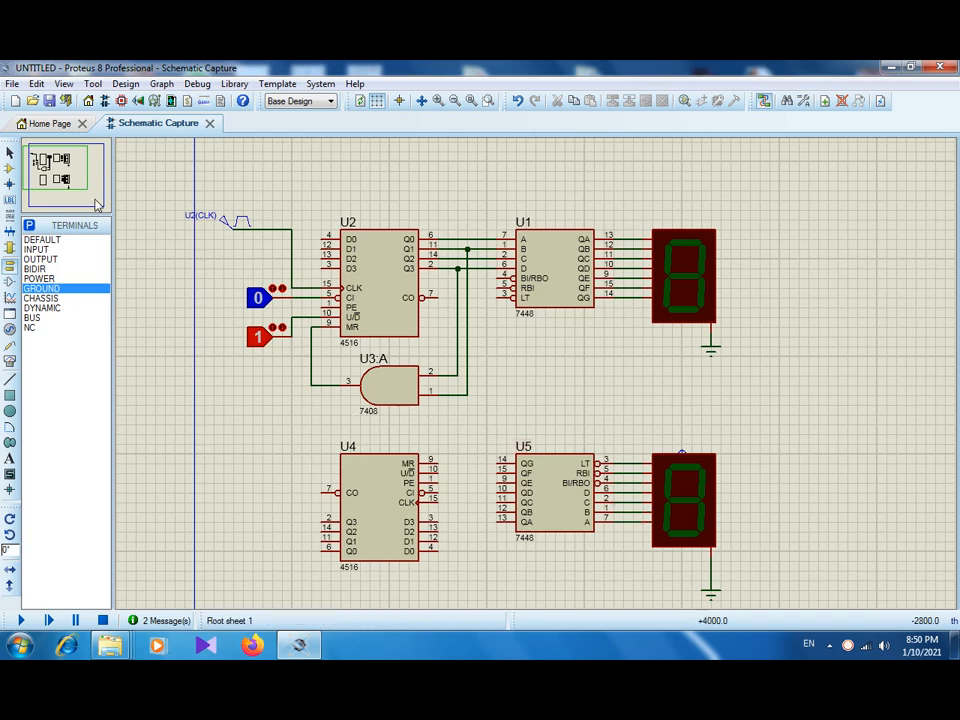
Step: Place a second 7408 AND gate, rotated 180 degrees, below the lower 4516 counter
{"action": "left_click", "coordinate": [62, 172]}
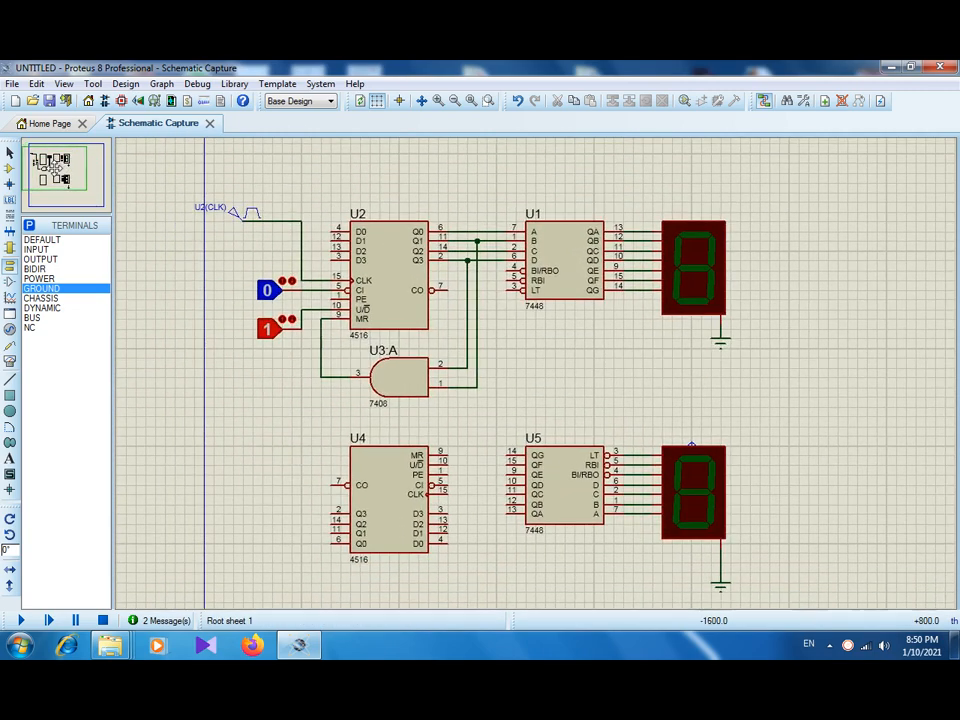
{"action": "left_click", "coordinate": [55, 169]}
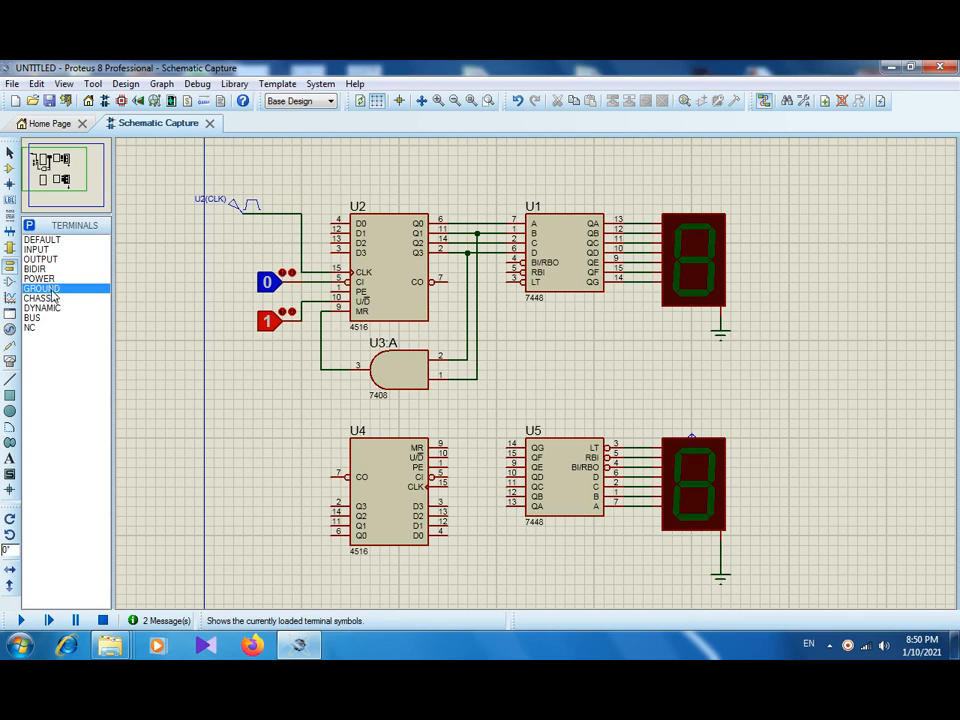
{"action": "left_click", "coordinate": [9, 168]}
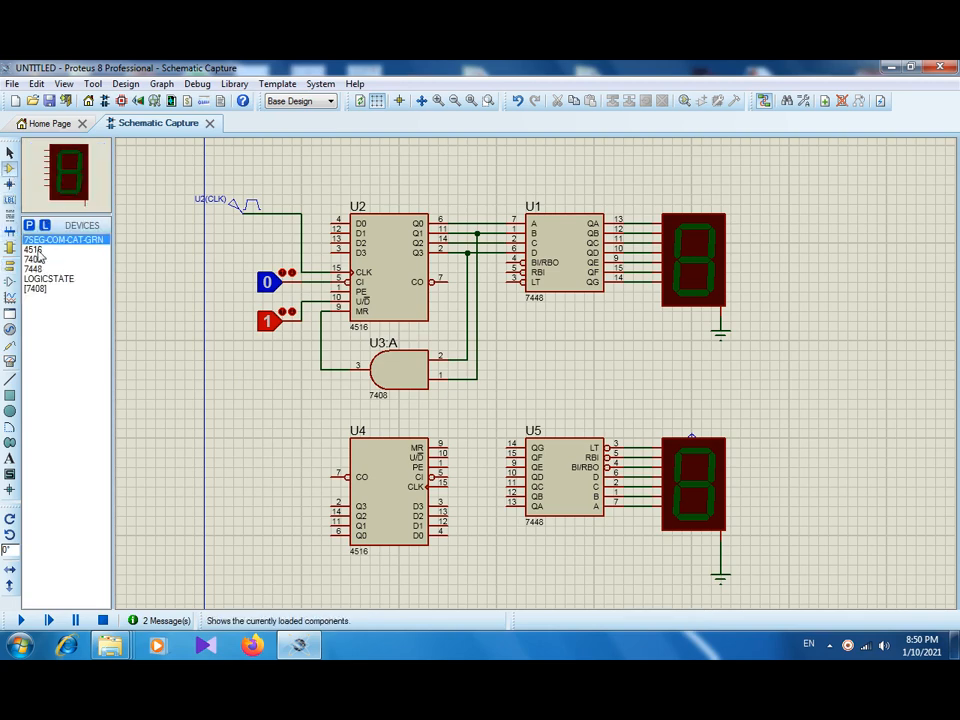
{"action": "left_click", "coordinate": [36, 259]}
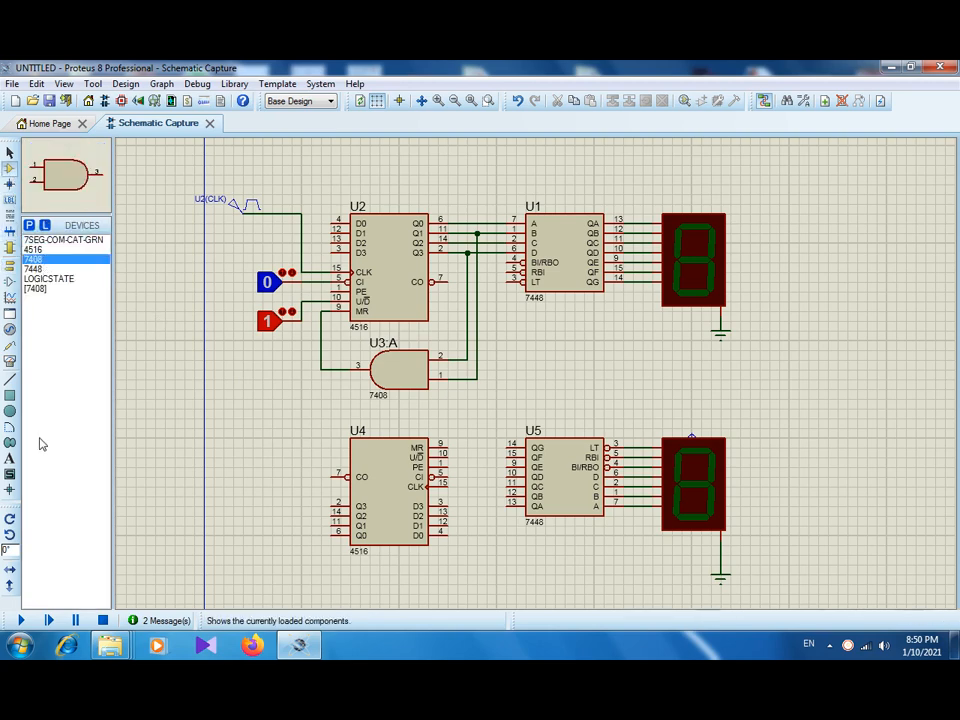
{"action": "left_click", "coordinate": [10, 534]}
{"action": "left_click", "coordinate": [10, 534]}
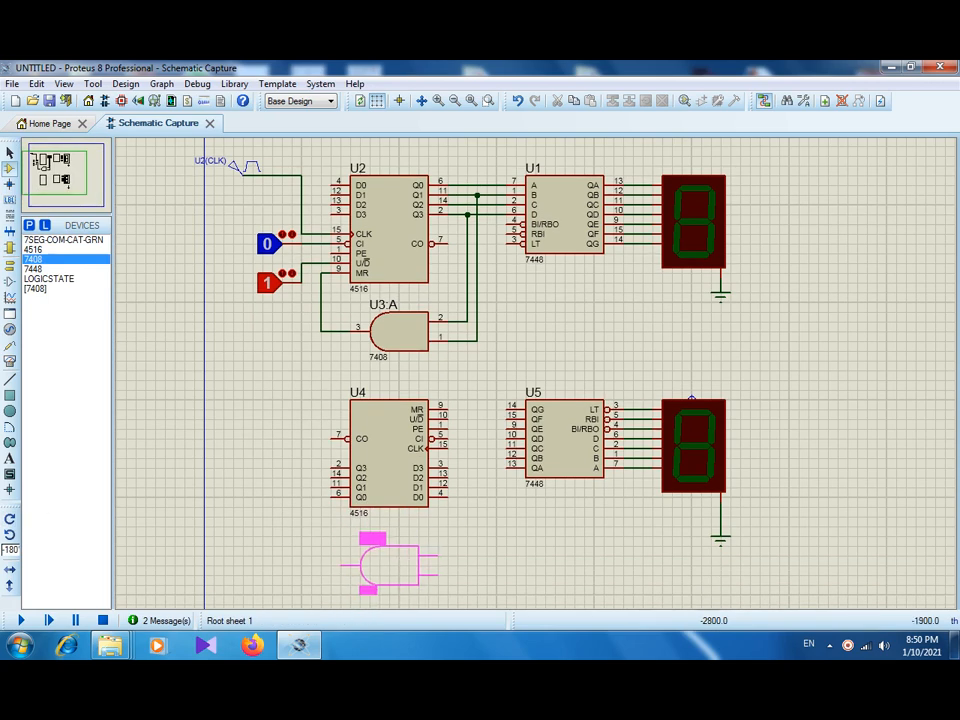
{"action": "left_click", "coordinate": [420, 580]}
Step: Replace the rotated lower 4516 counter and its trial decoder wires with an unrotated 4516 at the same position
{"action": "left_click", "coordinate": [447, 409]}
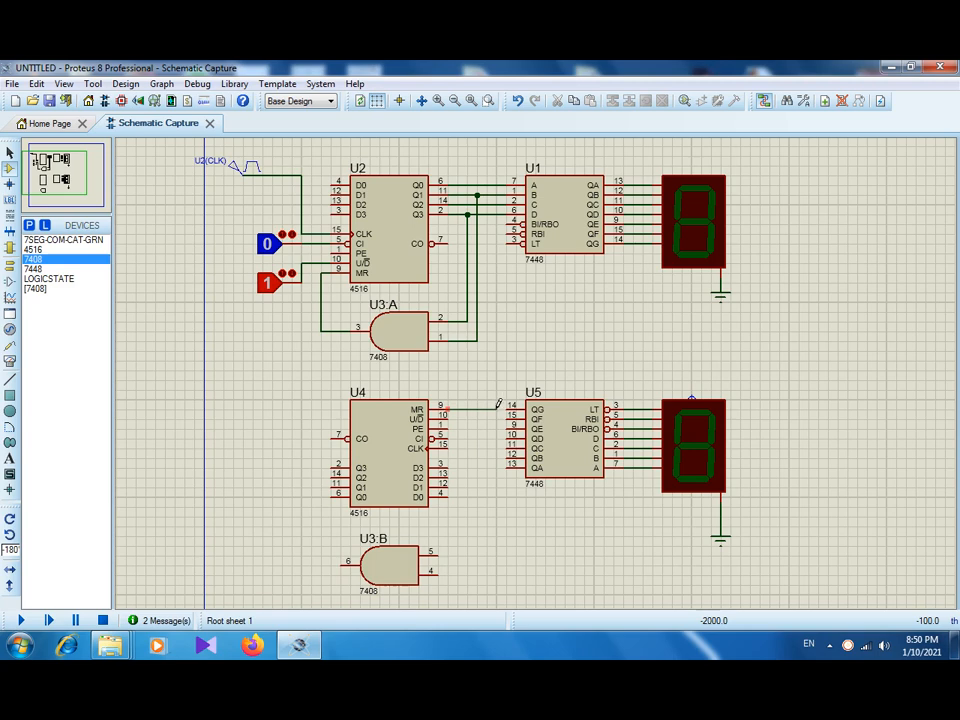
{"action": "left_click", "coordinate": [503, 405]}
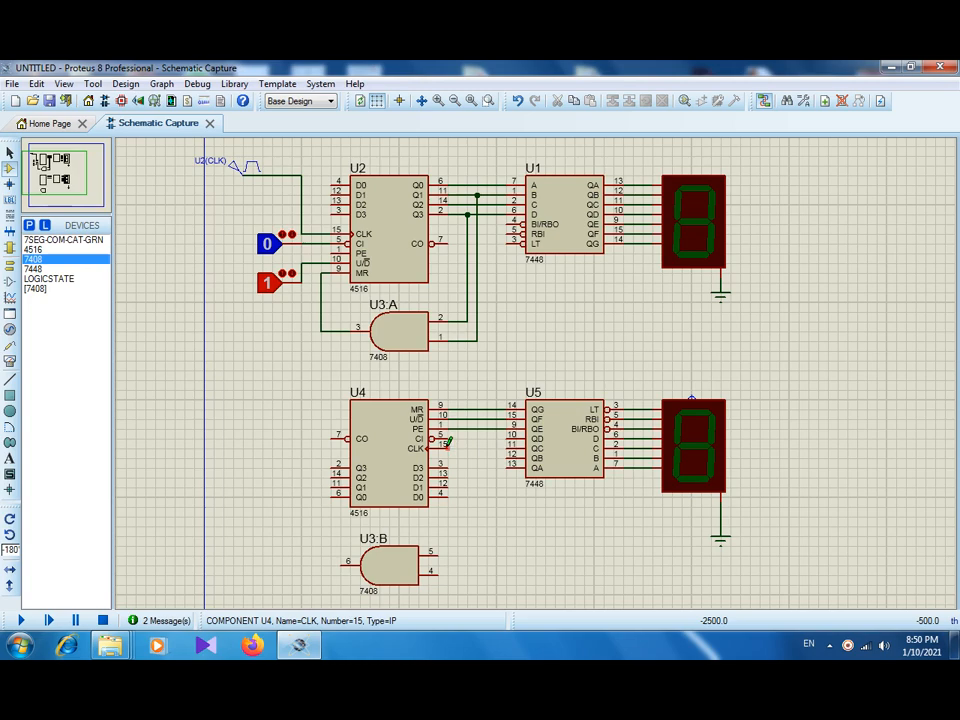
{"action": "key", "text": "Delete"}
{"action": "left_click", "coordinate": [40, 250]}
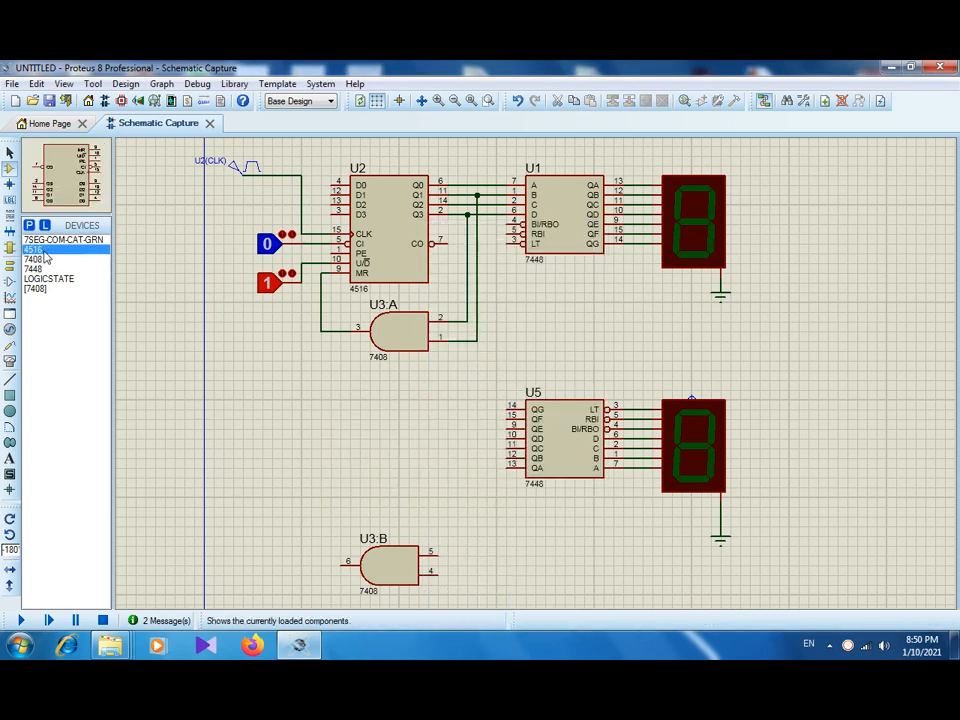
{"action": "left_click", "coordinate": [10, 519]}
{"action": "left_click", "coordinate": [10, 519]}
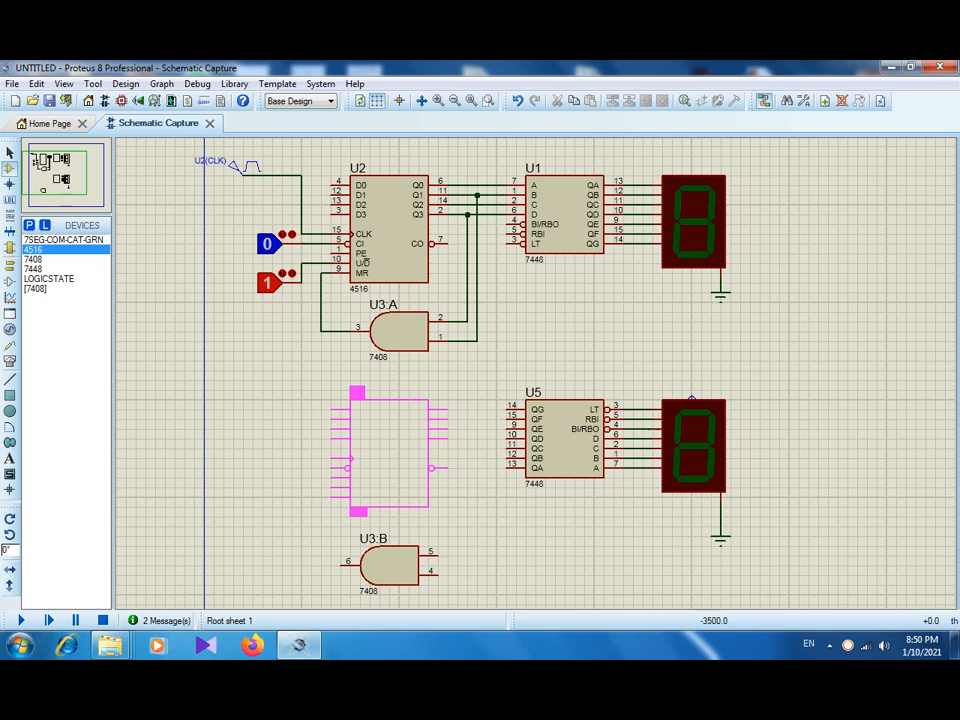
{"action": "left_click", "coordinate": [389, 453]}
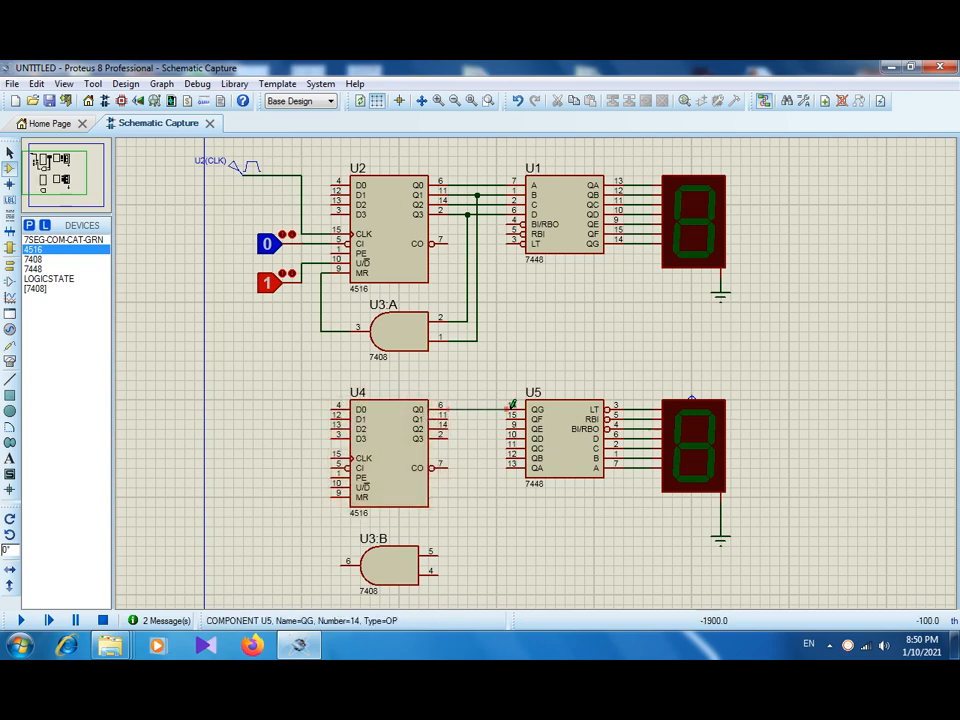
Step: Wire the lower counter's Q0–Q3 to the decoder's QG, QF, QE and QD pins, and the lower AND gate's inputs 5 and 4 to Q3 and Q1
{"action": "double_click", "coordinate": [448, 429]}
{"action": "double_click", "coordinate": [448, 438]}
{"action": "left_click", "coordinate": [440, 550]}
{"action": "left_click", "coordinate": [457, 438]}
{"action": "left_click", "coordinate": [440, 571]}
{"action": "left_click", "coordinate": [482, 419]}
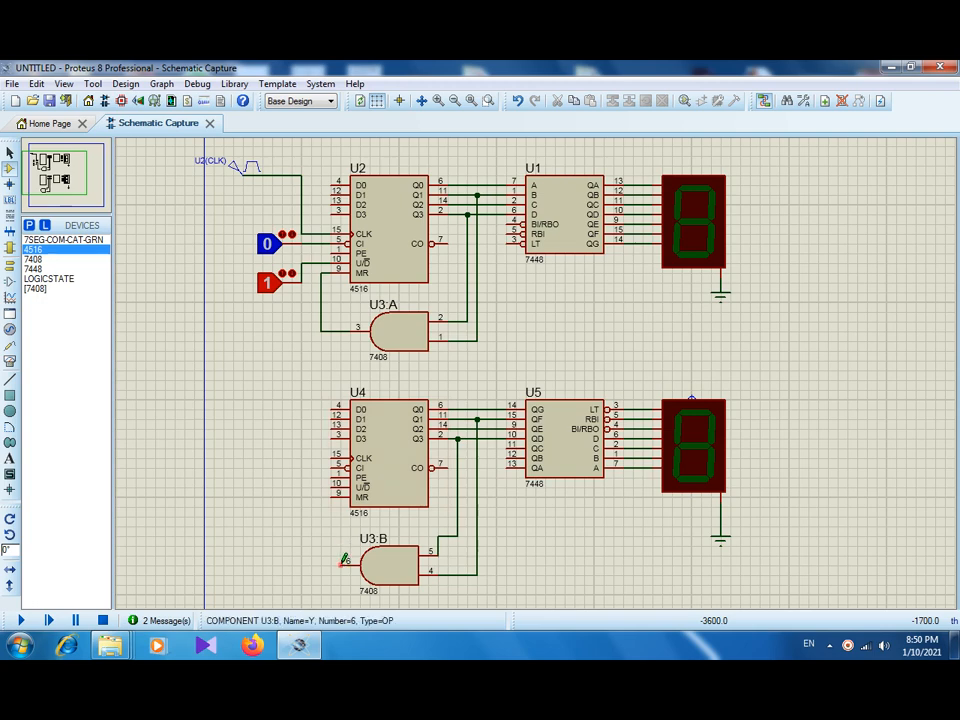
Step: Wire logic states 0 and 1 to the lower counter's CI and U/D pins, and the lower AND gate's output to MR
{"action": "left_click", "coordinate": [42, 279]}
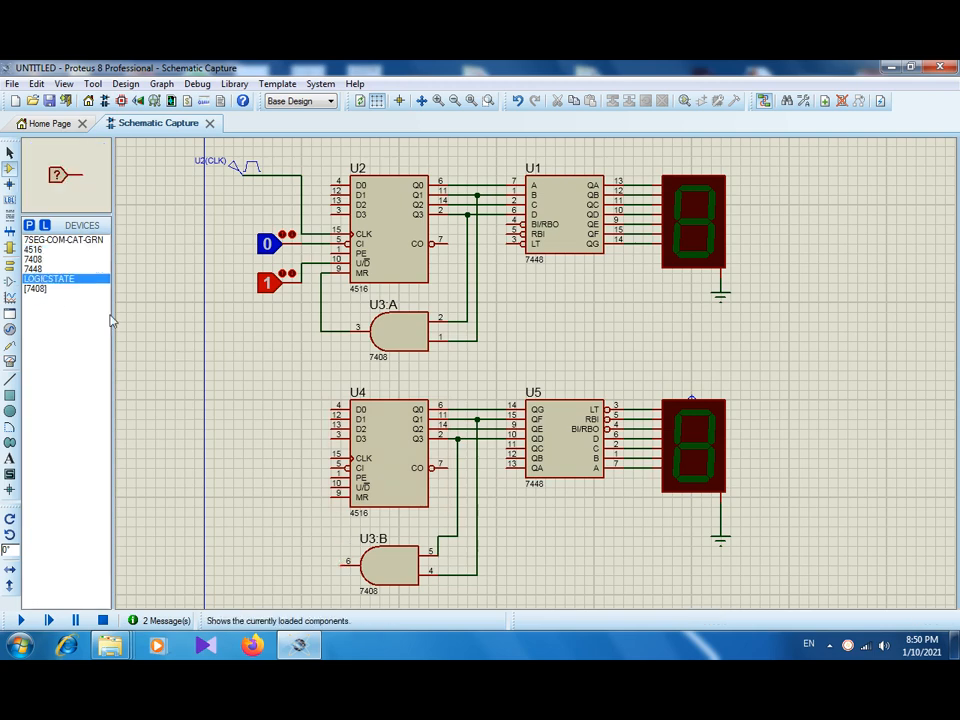
{"action": "left_click", "coordinate": [270, 468]}
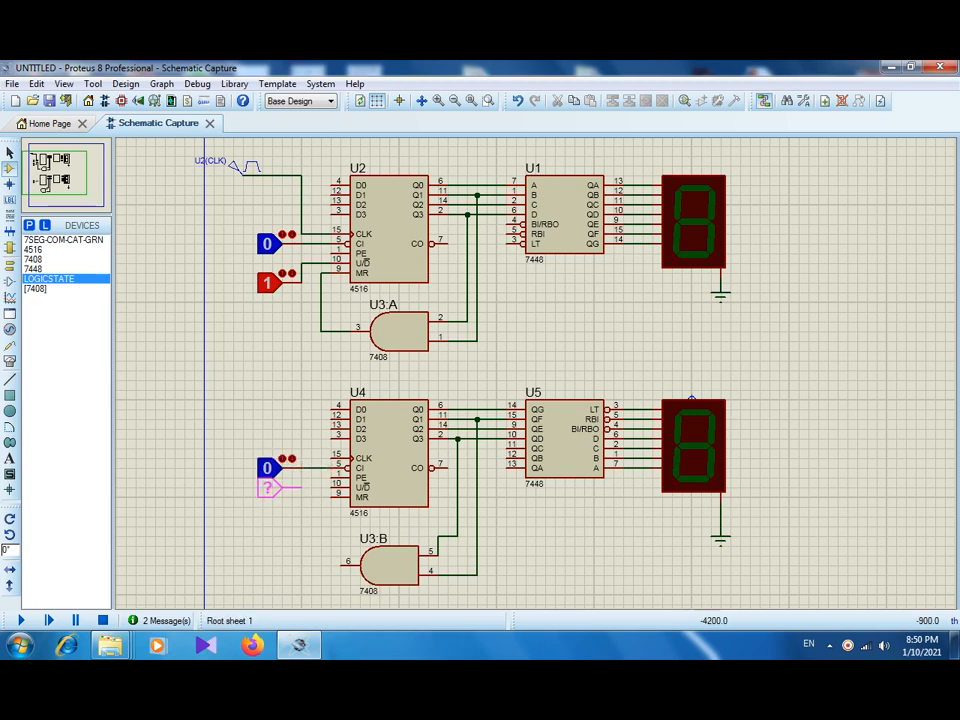
{"action": "left_click", "coordinate": [268, 487]}
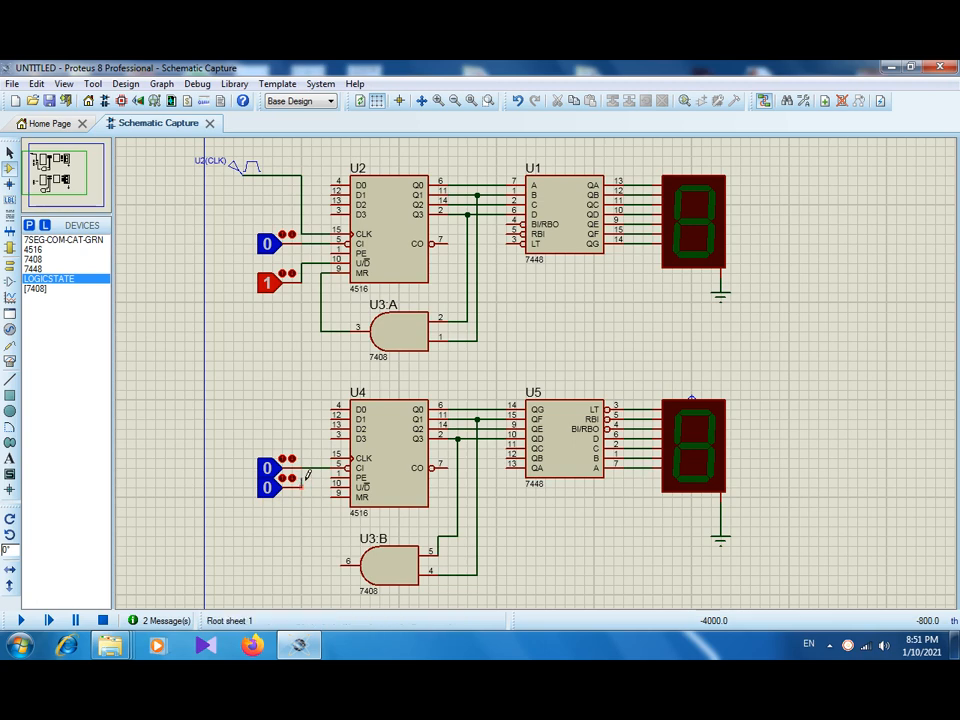
{"action": "left_click", "coordinate": [268, 488]}
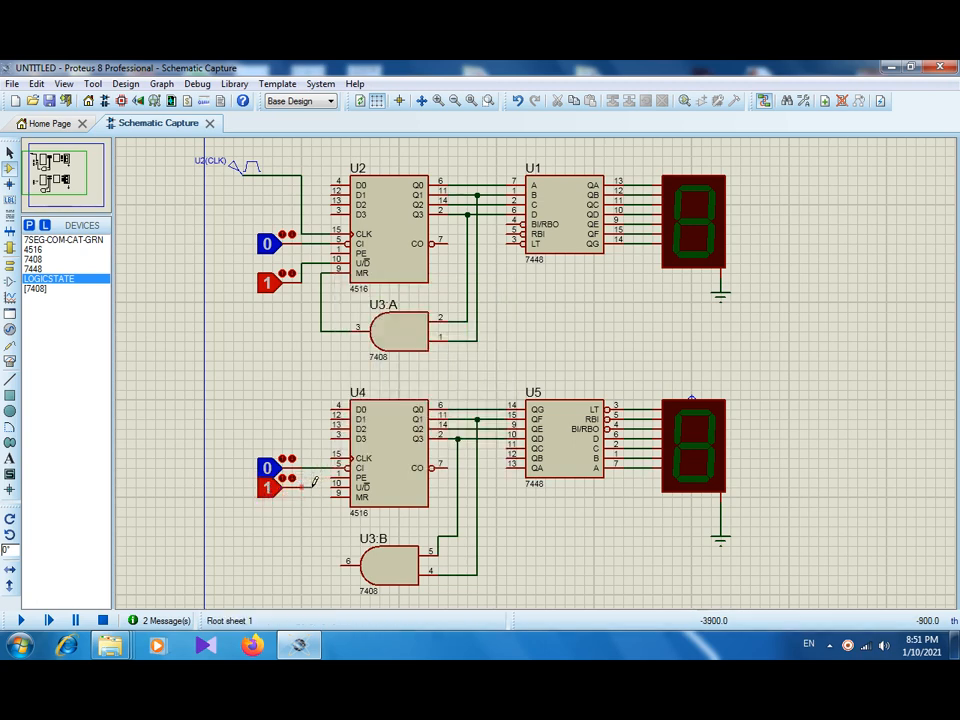
{"action": "left_click", "coordinate": [344, 562]}
{"action": "left_click", "coordinate": [330, 493]}
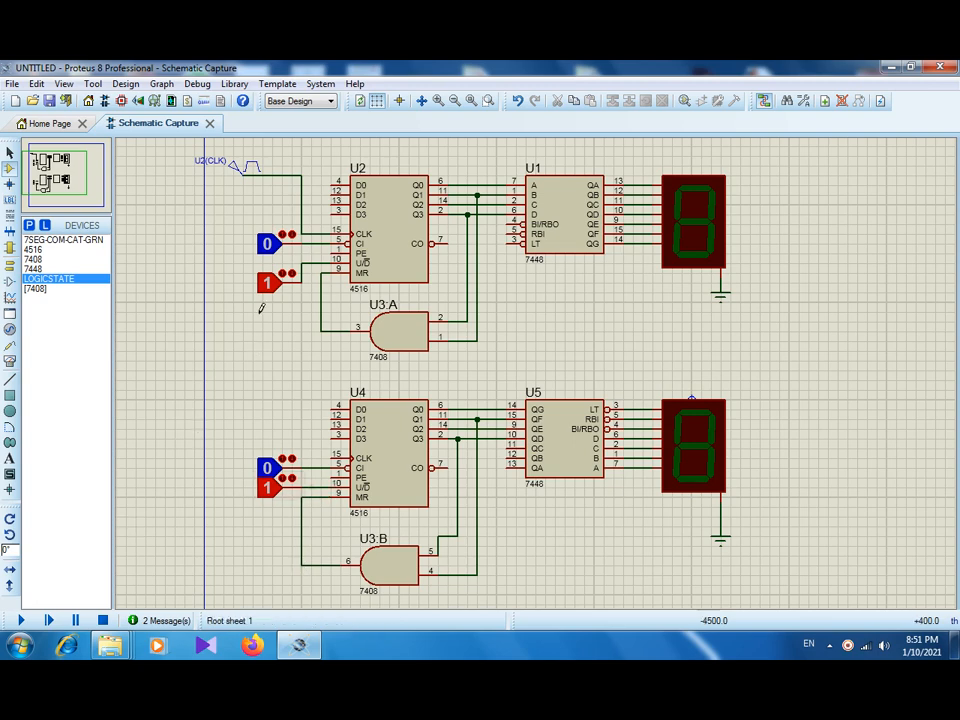
Step: Wire the lower counter's CLK pin directly to the clock generator's terminal and run a brief test simulation
{"action": "left_click", "coordinate": [340, 458]}
{"action": "left_click", "coordinate": [242, 172]}
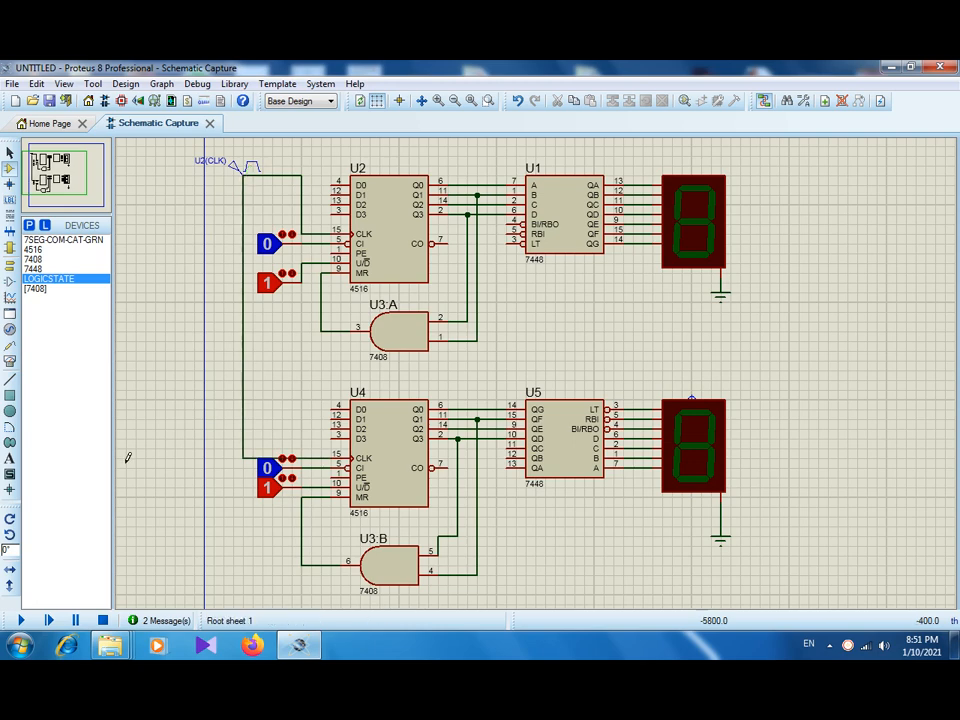
{"action": "left_click", "coordinate": [17, 622]}
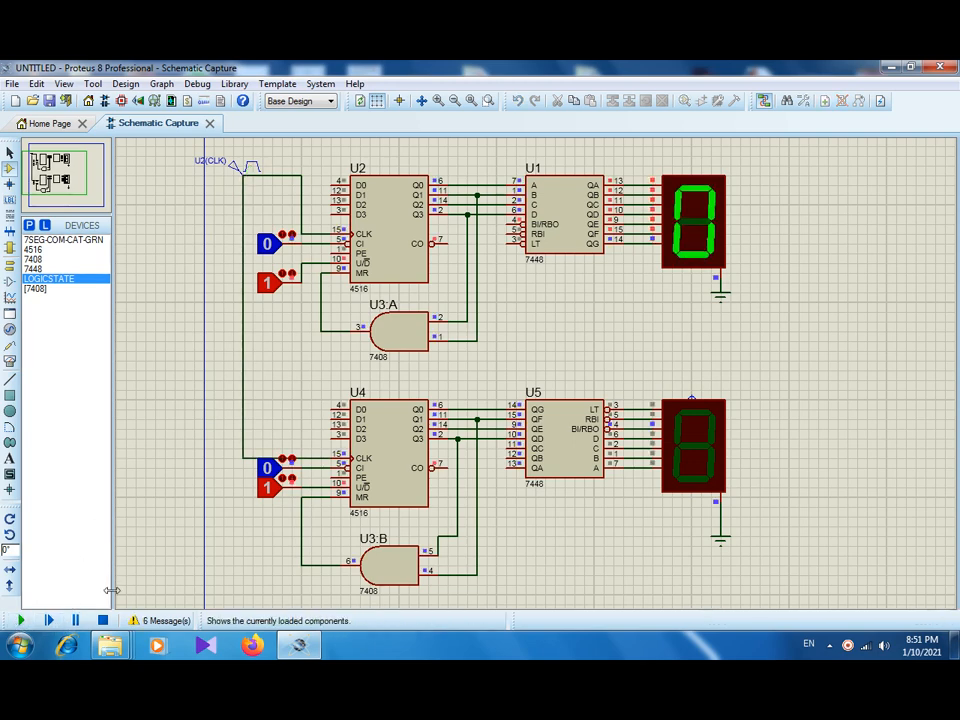
{"action": "left_click", "coordinate": [102, 620]}
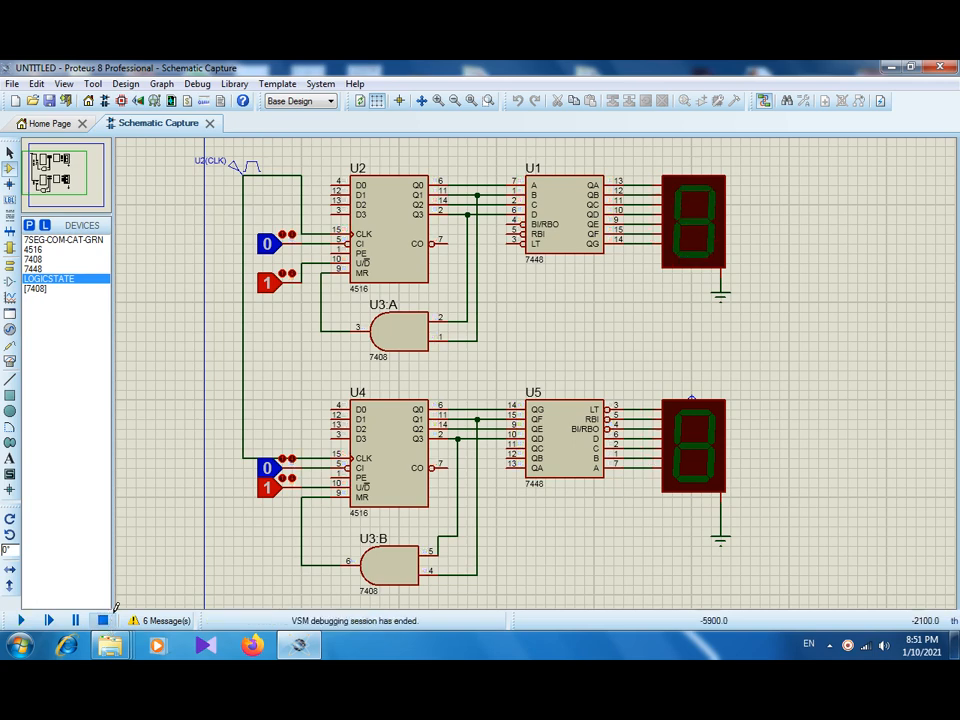
Step: Delete the lower counter's clock wire and reconnect its CLK pin to the clock line between the generator and the upper counter
{"action": "right_click", "coordinate": [244, 447]}
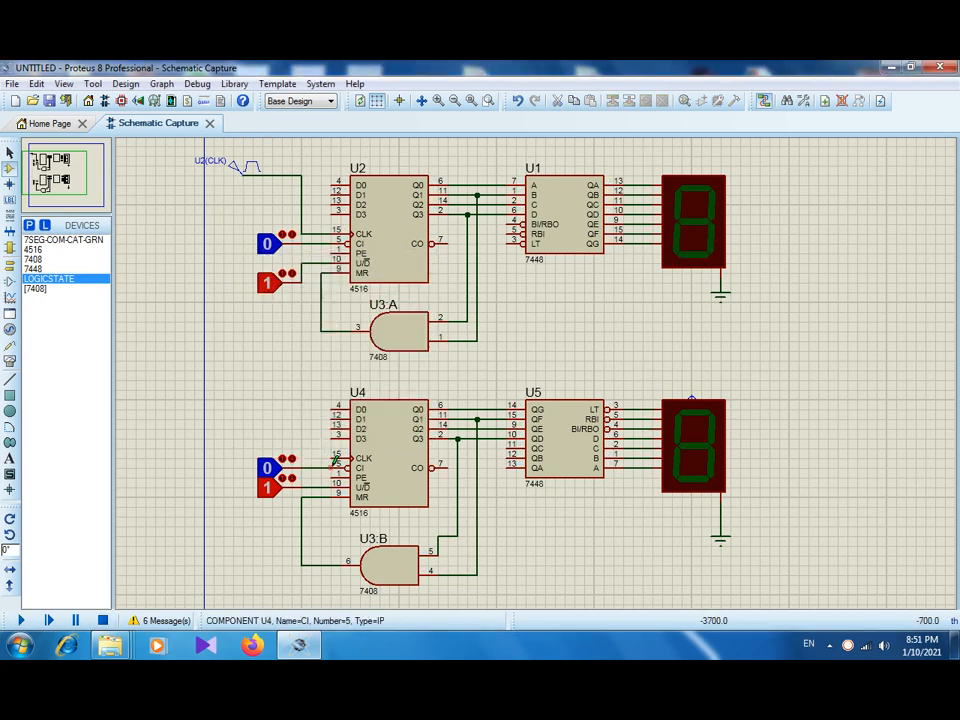
{"action": "left_click", "coordinate": [336, 455]}
{"action": "left_click", "coordinate": [262, 175]}
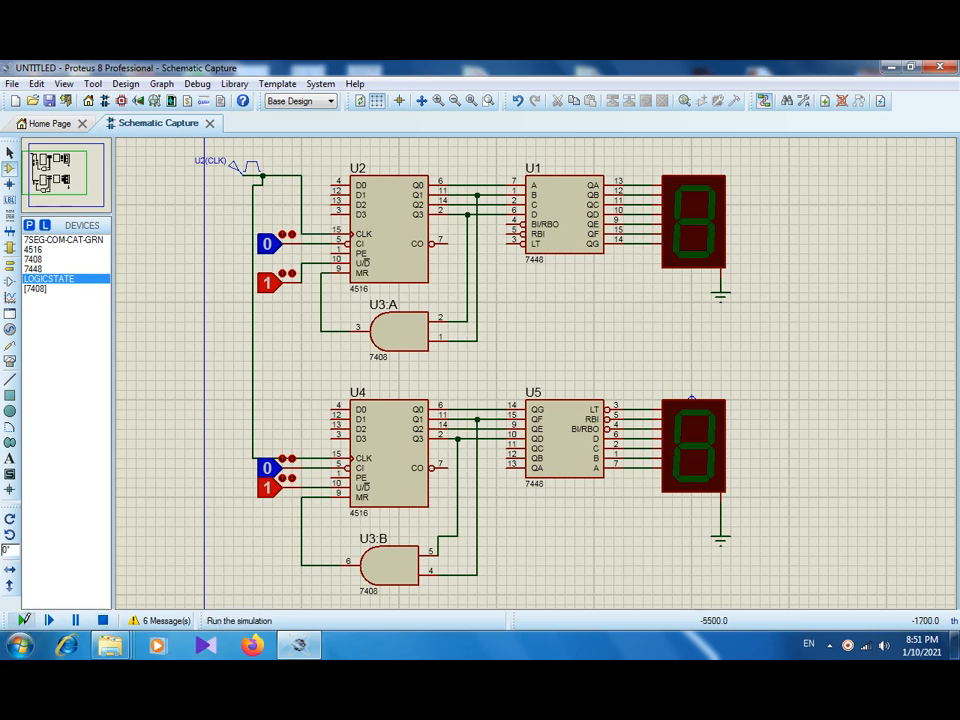
Step: Run a brief test simulation of the two counters sharing the clock line
{"action": "left_click", "coordinate": [23, 620]}
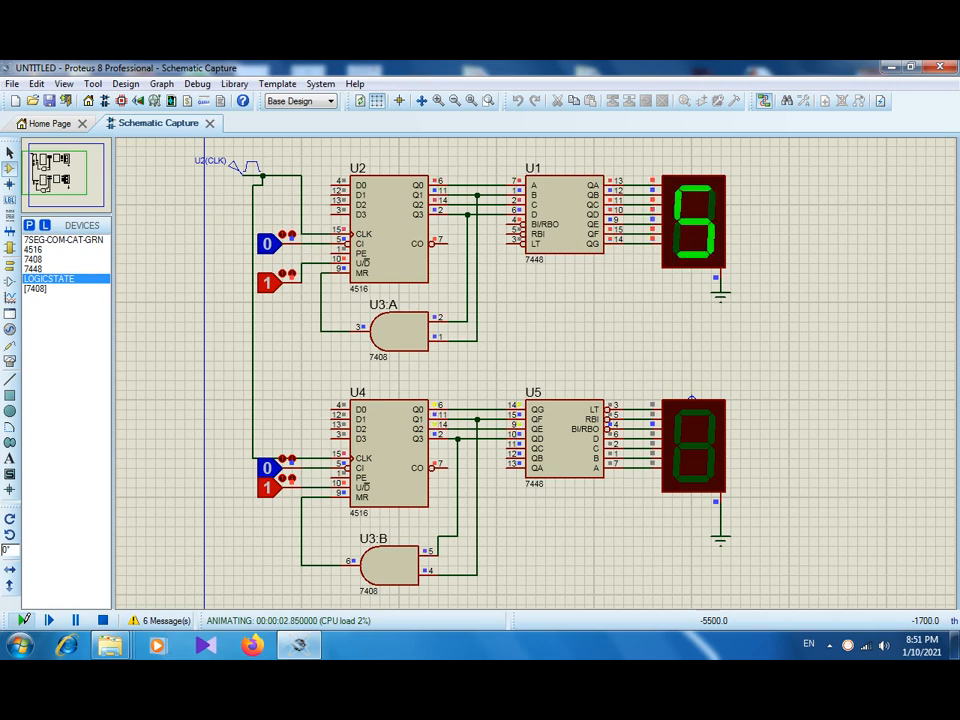
{"action": "left_click", "coordinate": [104, 620]}
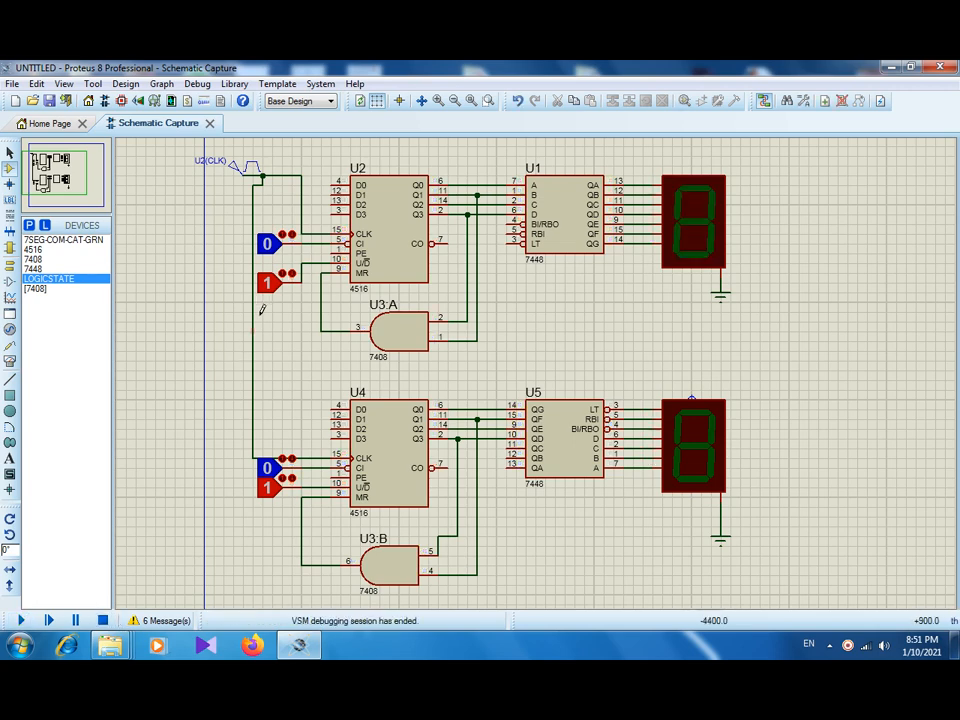
Step: Try the simulation with the upper counter's clock wire deleted, and restore the wire
{"action": "right_click", "coordinate": [288, 175]}
{"action": "right_click", "coordinate": [288, 175]}
{"action": "left_click", "coordinate": [20, 620]}
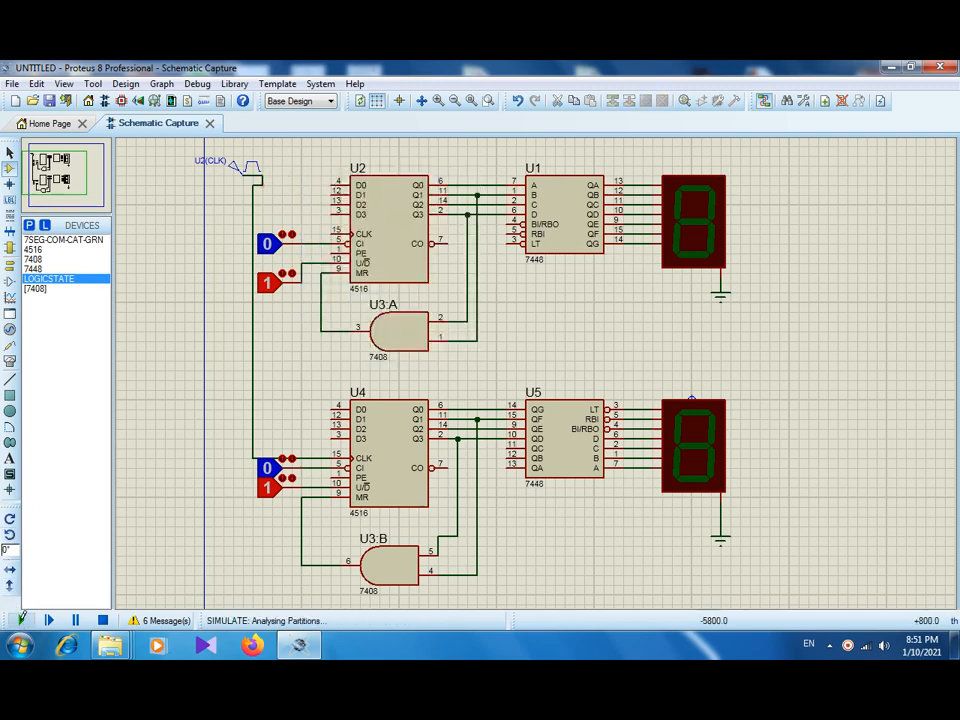
{"action": "left_click", "coordinate": [103, 620]}
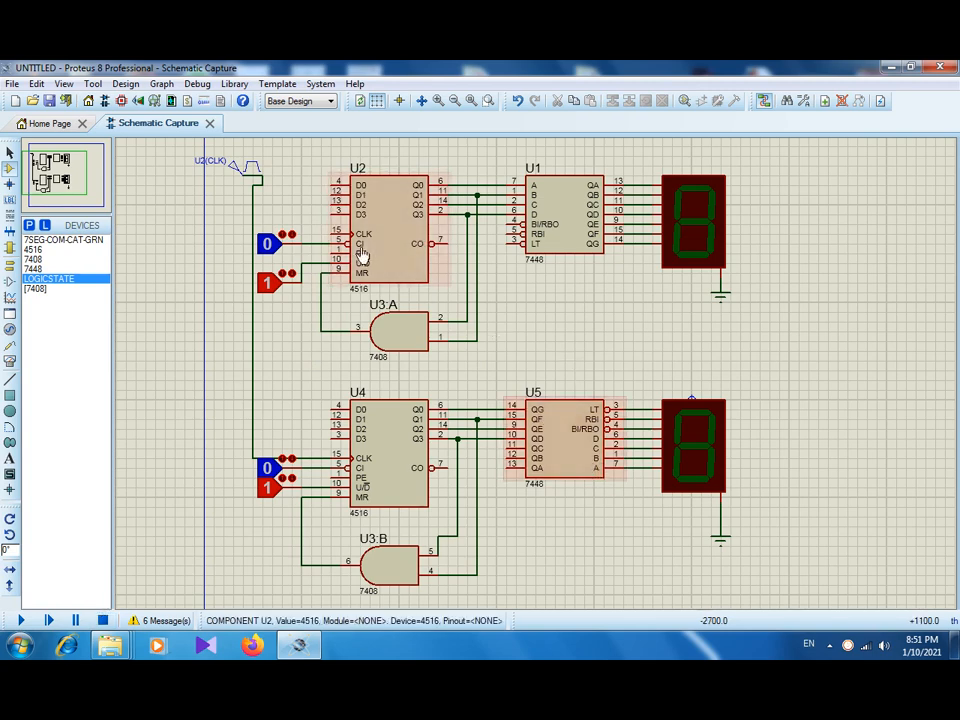
{"action": "key", "text": "ctrl+z"}
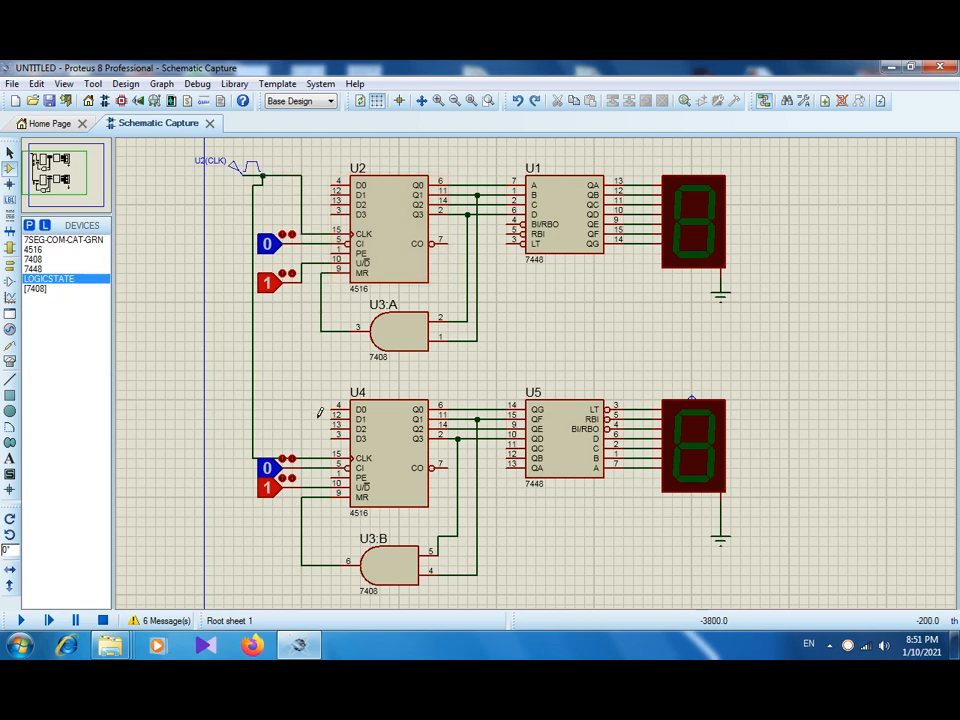
Step: Replace the lower rotated 7448 decoder with an unrotated 7448 between the lower counter and its display
{"action": "right_click", "coordinate": [579, 440]}
{"action": "right_click", "coordinate": [579, 440]}
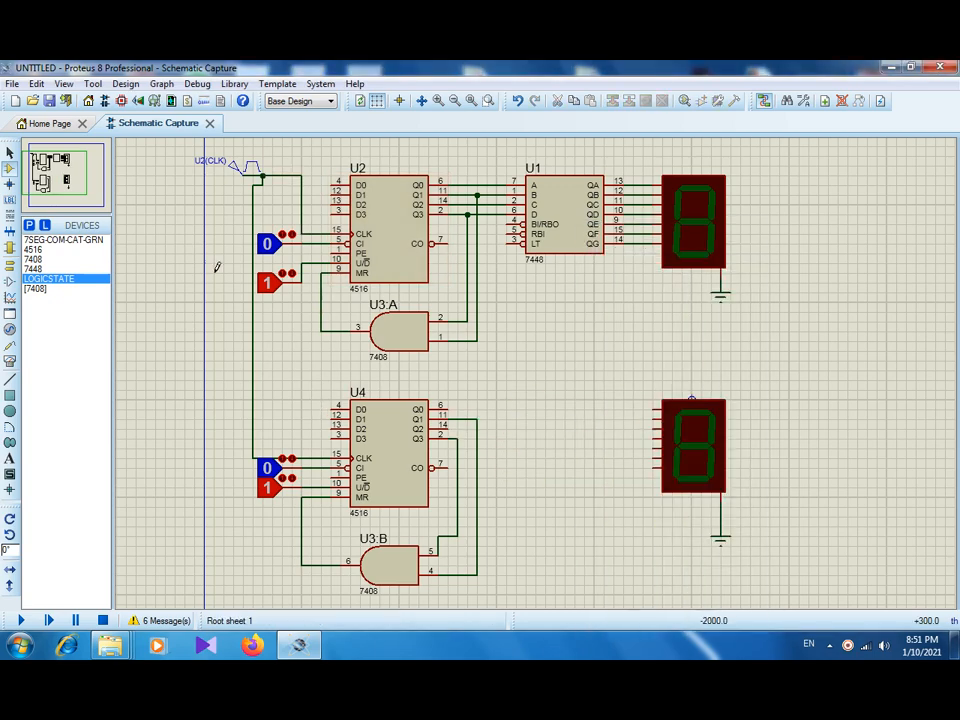
{"action": "left_click", "coordinate": [35, 259]}
{"action": "left_click", "coordinate": [36, 268]}
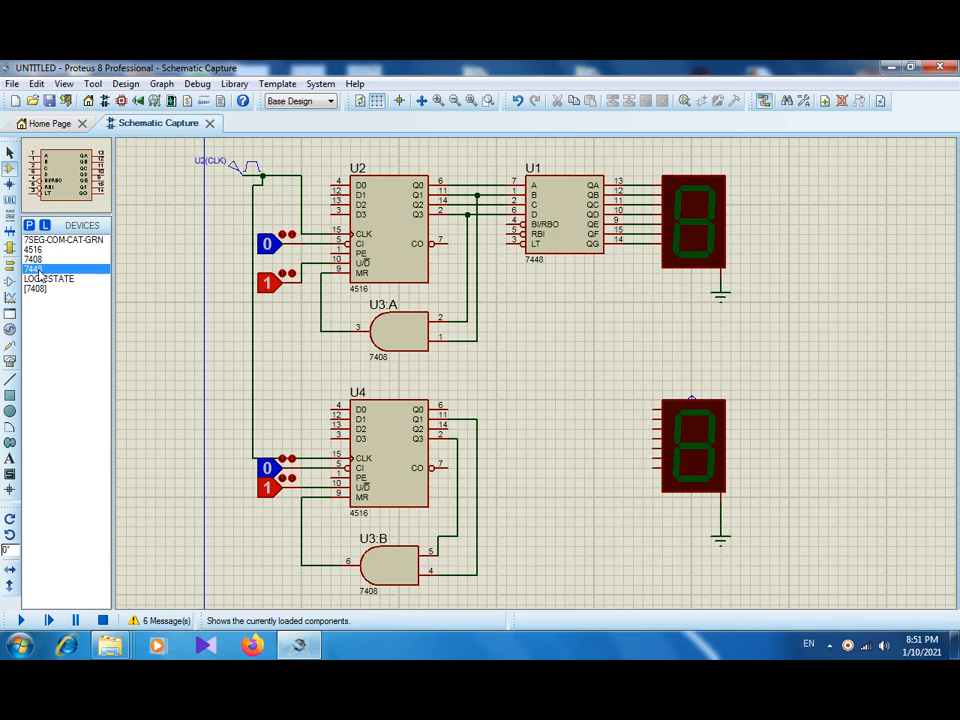
{"action": "left_click", "coordinate": [10, 518]}
{"action": "left_click", "coordinate": [10, 518]}
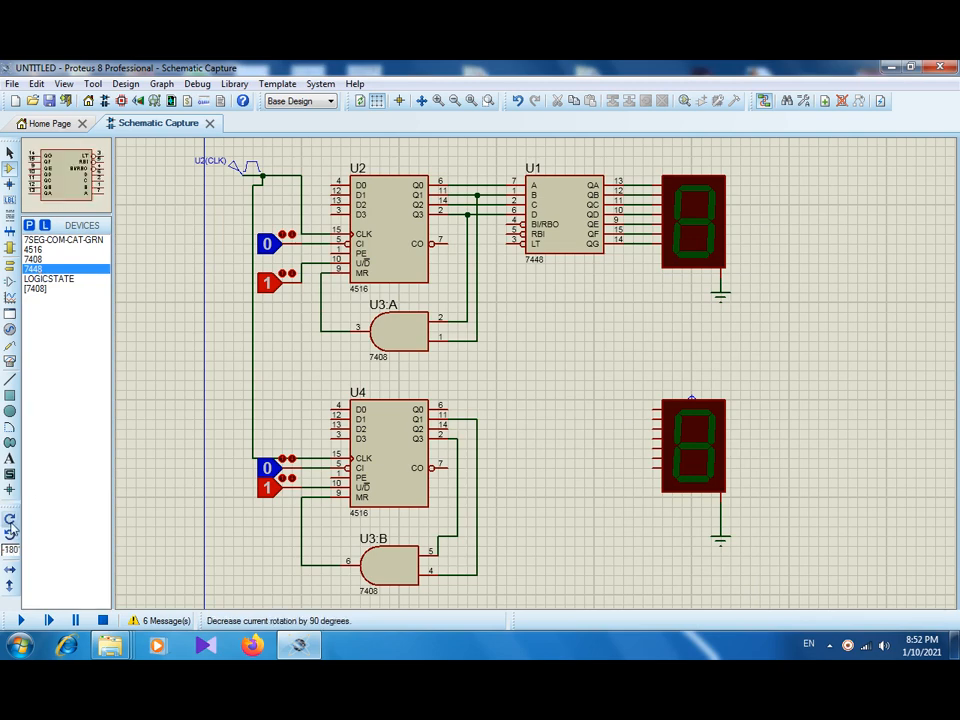
{"action": "left_click", "coordinate": [10, 518]}
{"action": "left_click", "coordinate": [10, 518]}
{"action": "left_click", "coordinate": [602, 424]}
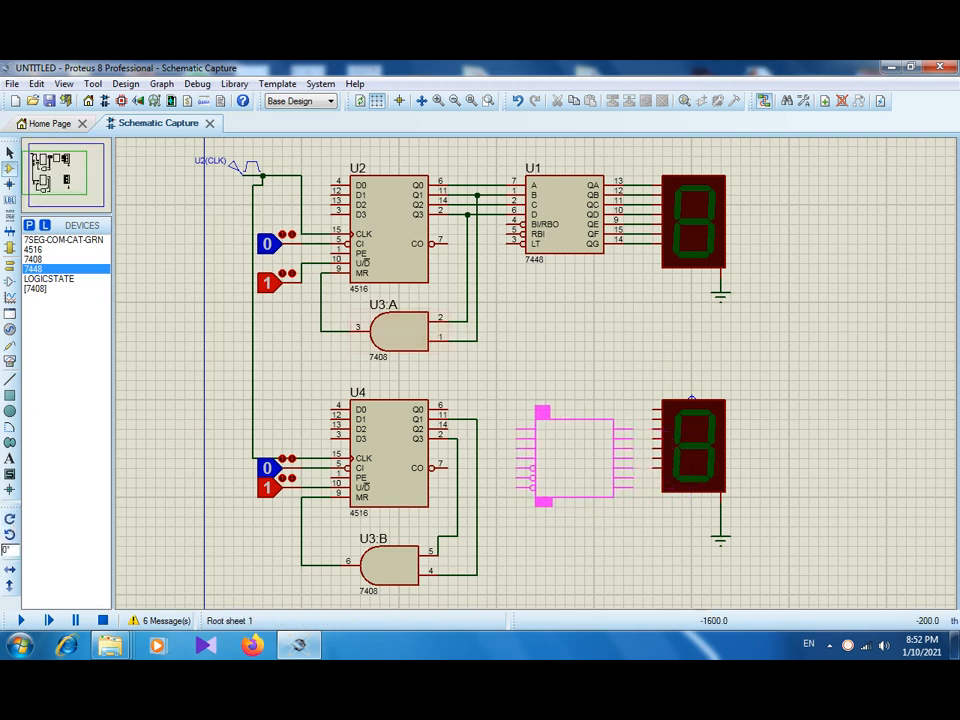
{"action": "left_click", "coordinate": [555, 445]}
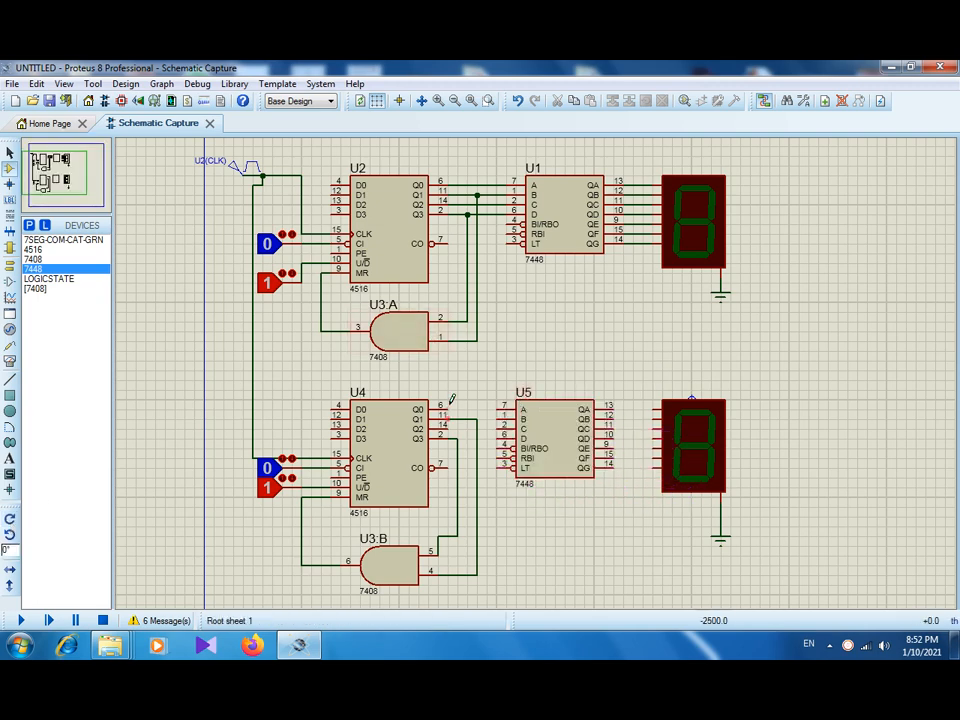
Step: Wire the lower counter's Q0–Q3 to the new decoder's A–D and QA–QG to the display, and run a brief test simulation
{"action": "left_click", "coordinate": [501, 405]}
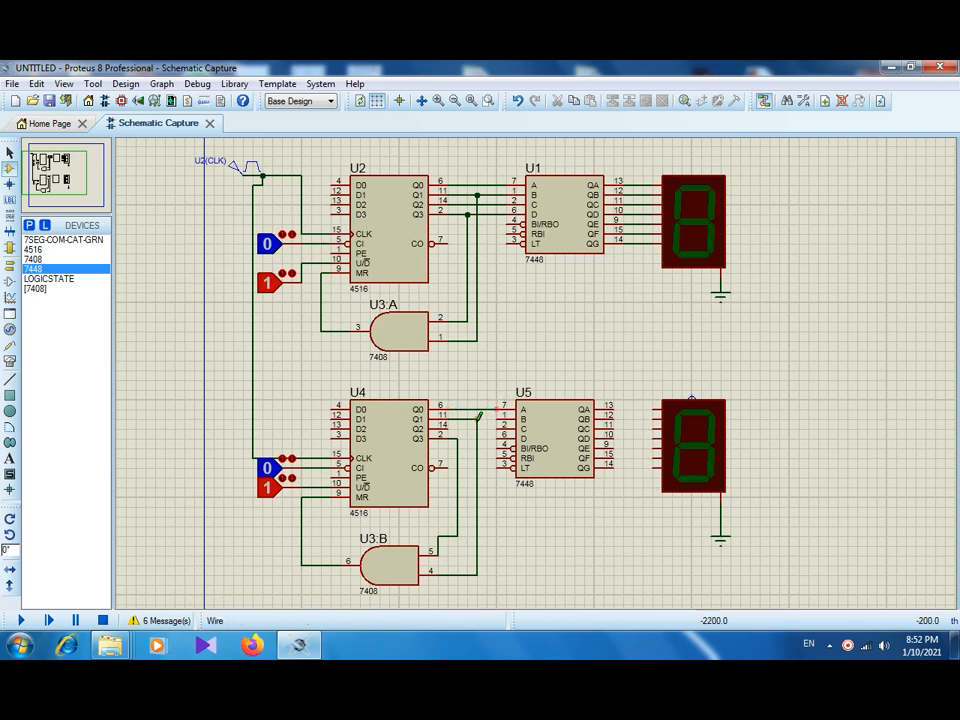
{"action": "left_click", "coordinate": [447, 426]}
{"action": "left_click", "coordinate": [502, 428]}
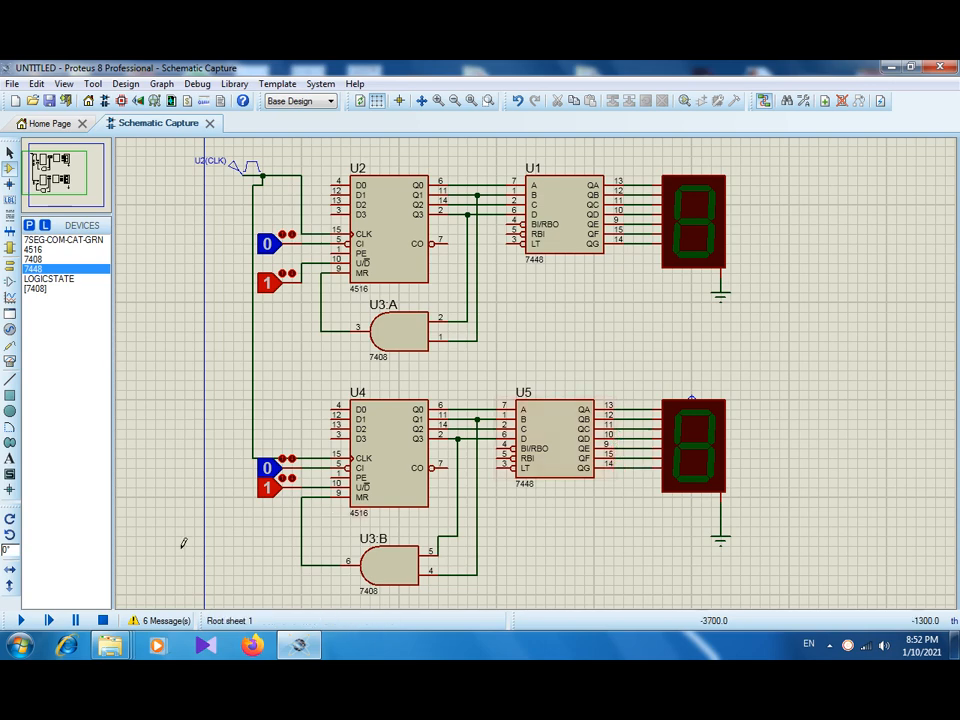
{"action": "key", "text": "F12"}
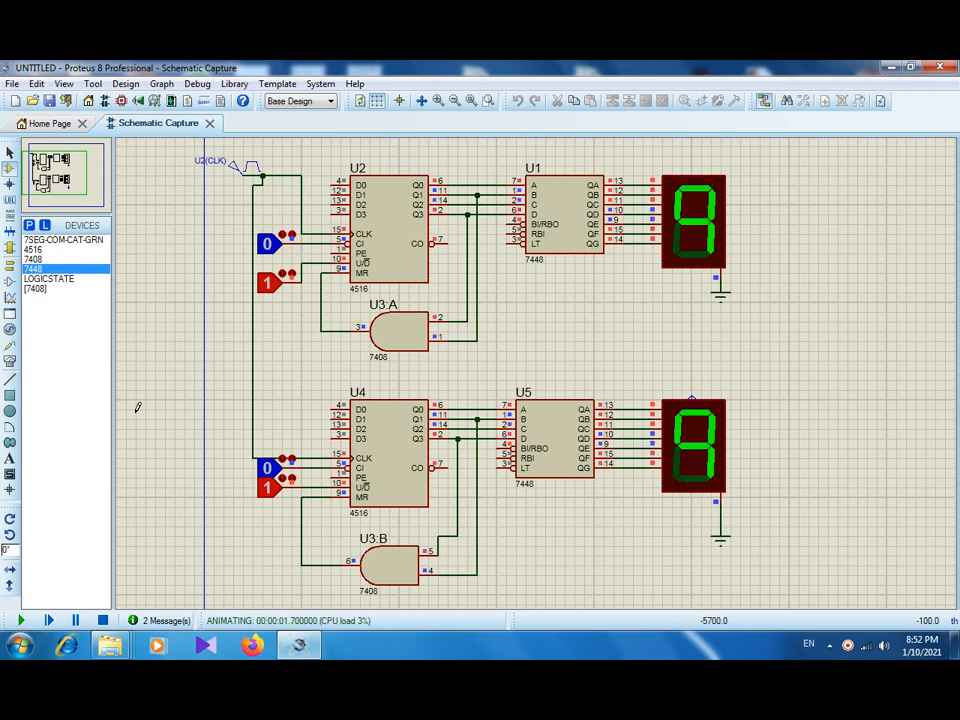
{"action": "left_click", "coordinate": [103, 620]}
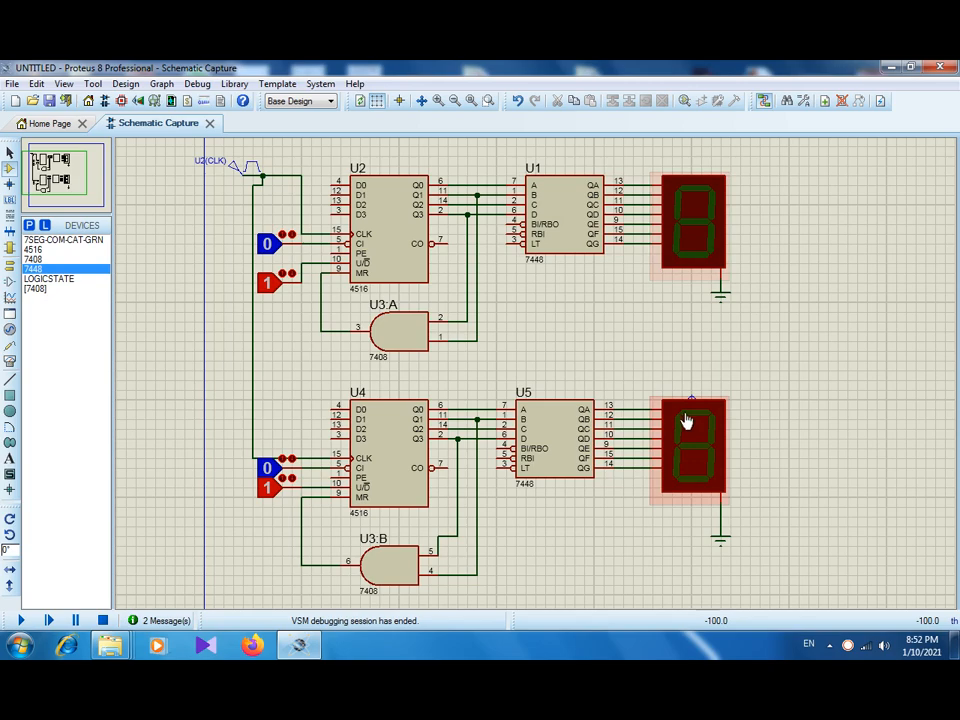
Step: Move the upper display directly to the right of the lower one with its ground beneath it, and run a brief test simulation
{"action": "right_click", "coordinate": [709, 220]}
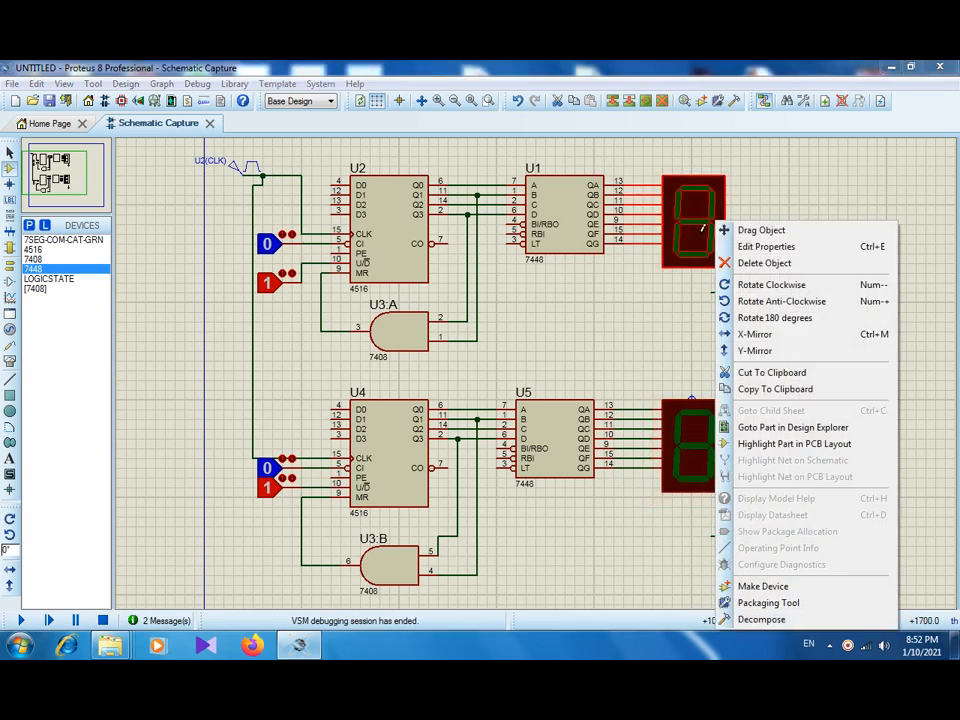
{"action": "left_click", "coordinate": [748, 229]}
{"action": "left_click", "coordinate": [769, 448]}
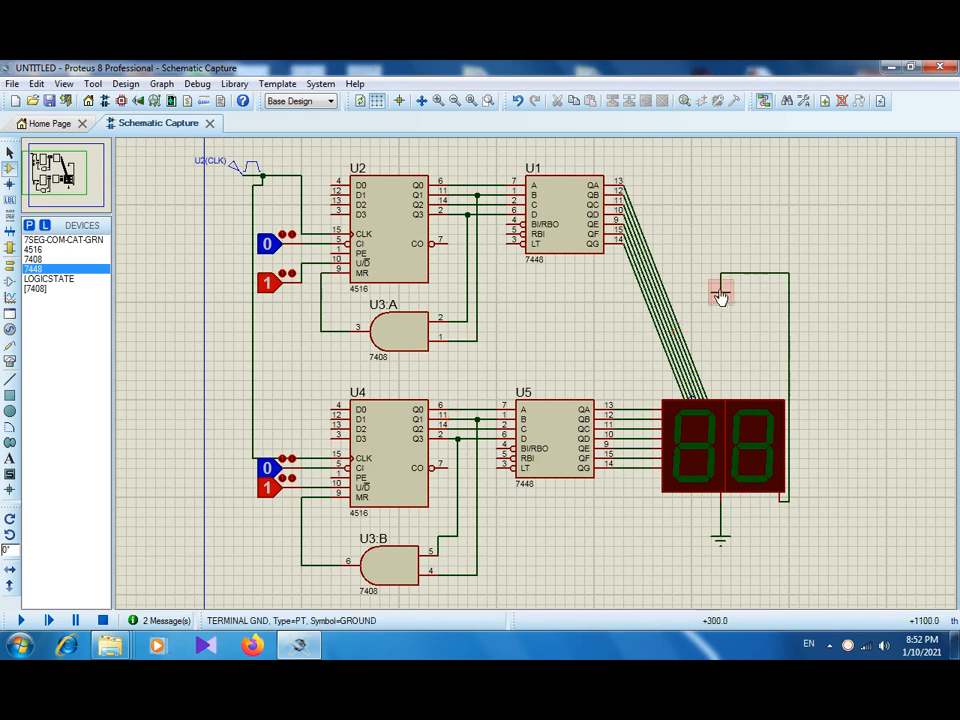
{"action": "left_click_drag", "start_coordinate": [720, 293], "coordinate": [808, 575]}
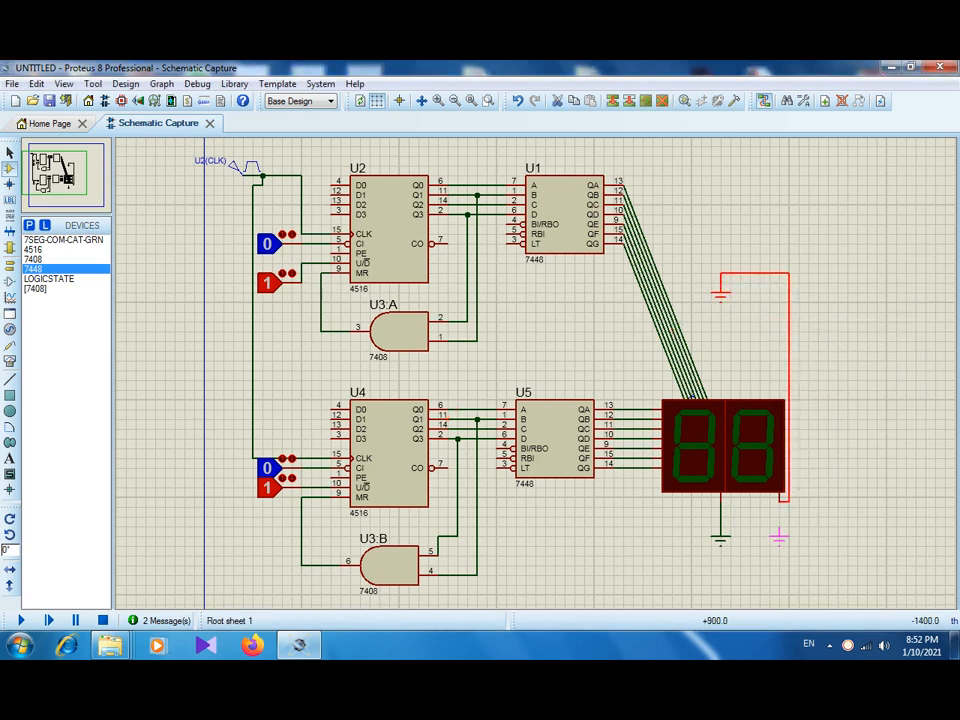
{"action": "left_click_drag", "start_coordinate": [778, 527], "coordinate": [779, 540]}
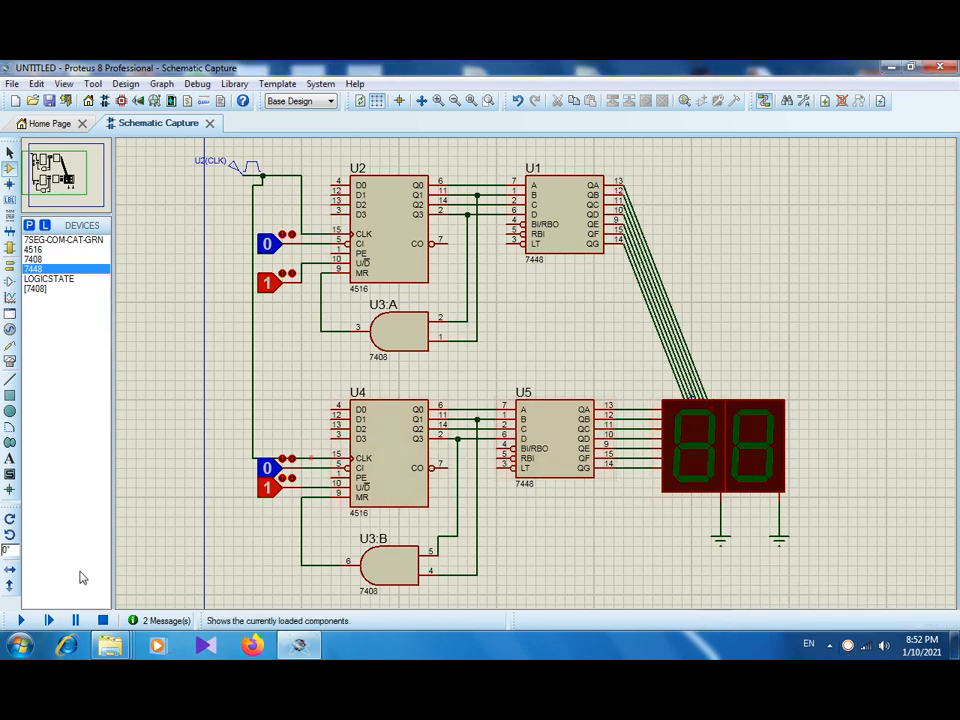
{"action": "left_click", "coordinate": [21, 620]}
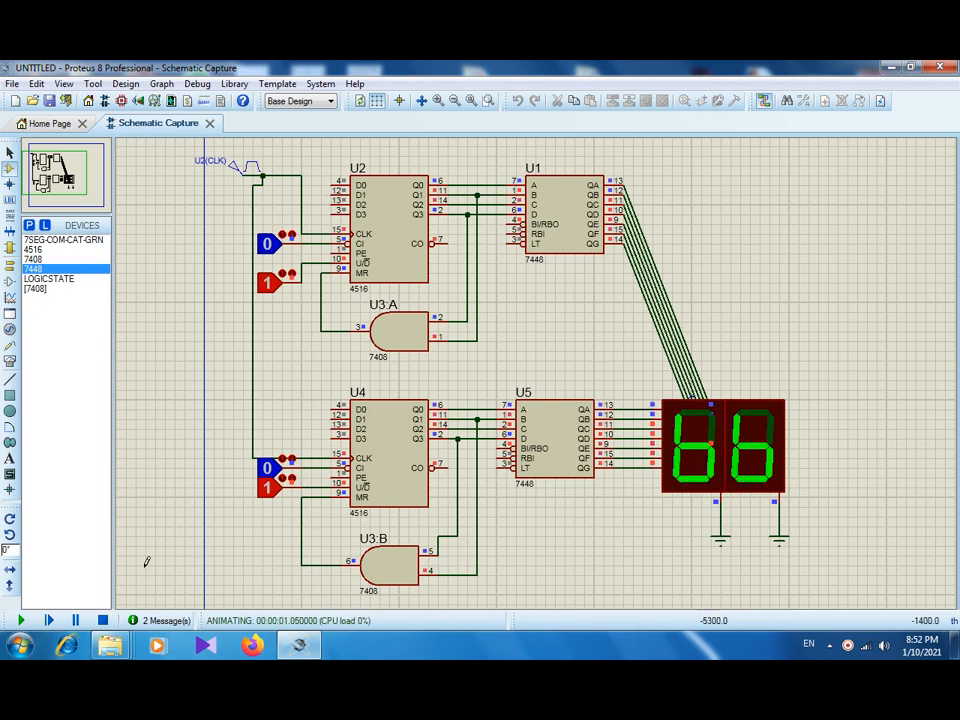
{"action": "left_click", "coordinate": [103, 621]}
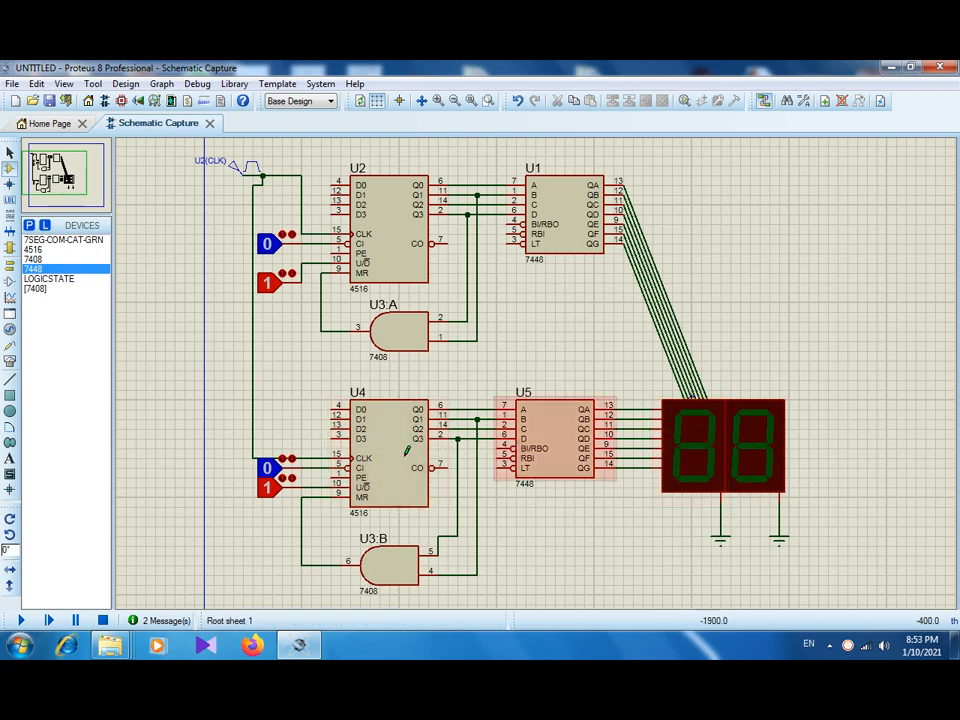
Step: Replace the lower counter's clock wire with one from the upper AND gate's output to its CLK pin, and simulate the counting
{"action": "right_click", "coordinate": [253, 410]}
{"action": "left_click", "coordinate": [305, 452]}
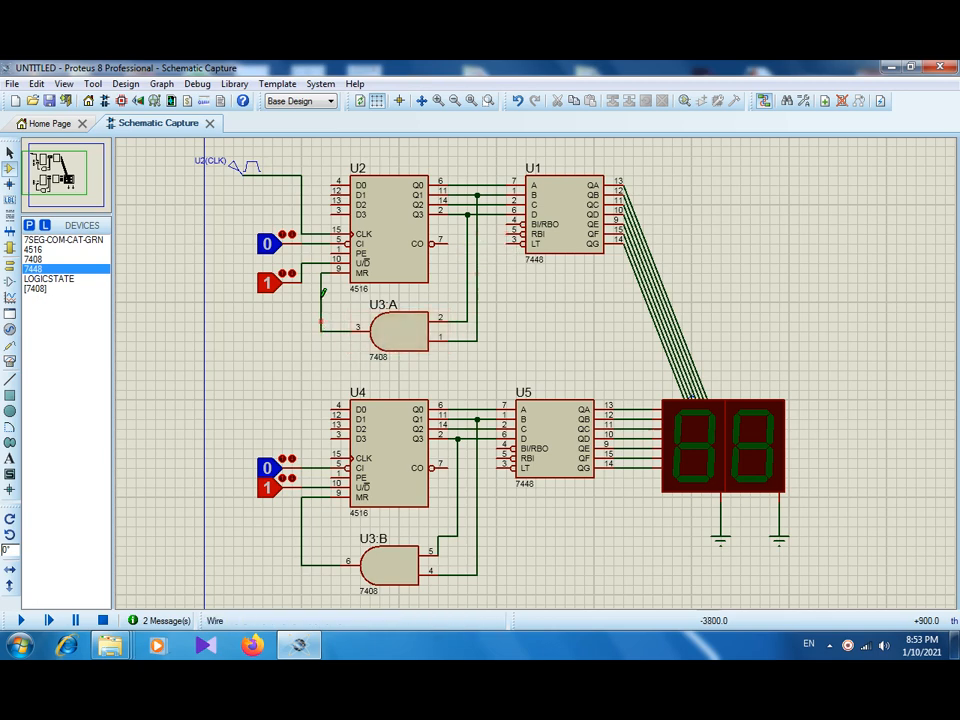
{"action": "left_click", "coordinate": [320, 330]}
{"action": "left_click", "coordinate": [332, 457]}
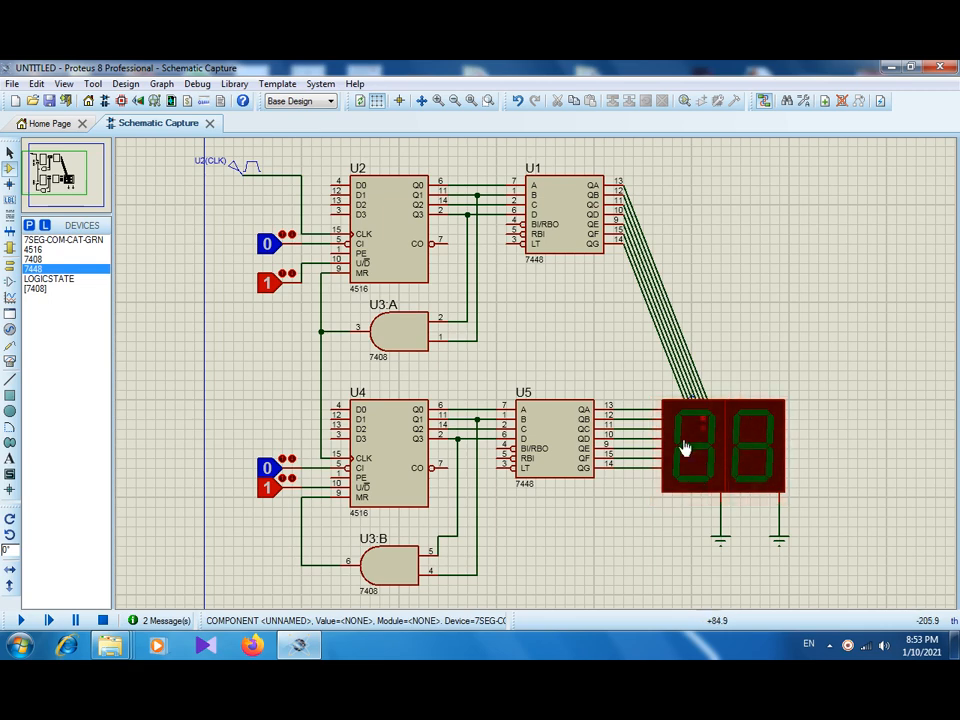
{"action": "left_click", "coordinate": [20, 620]}
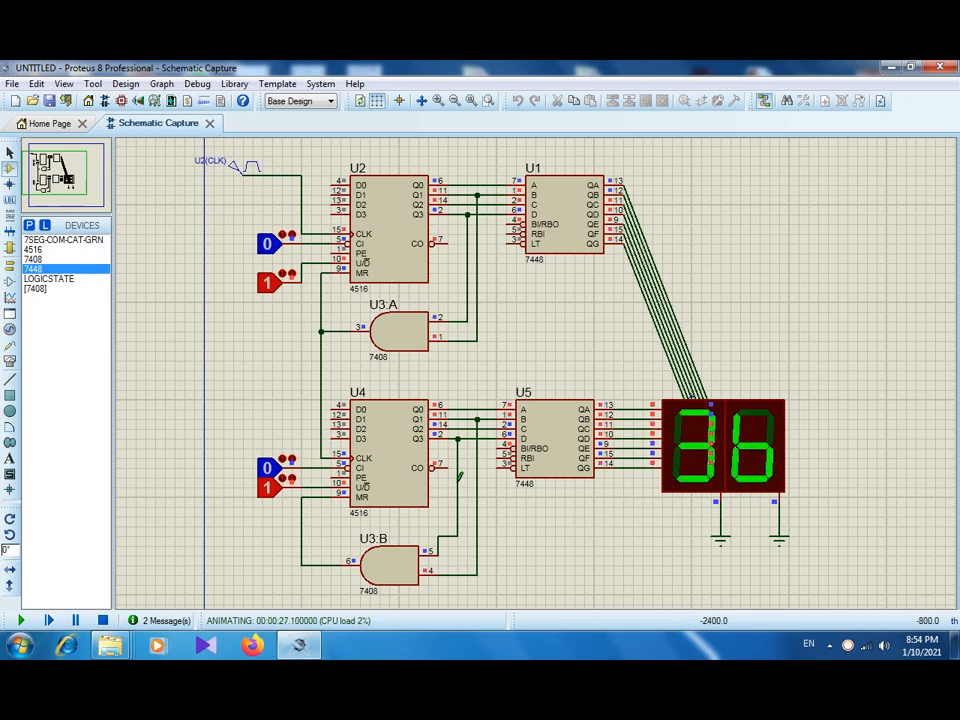
{"action": "left_click", "coordinate": [104, 621]}
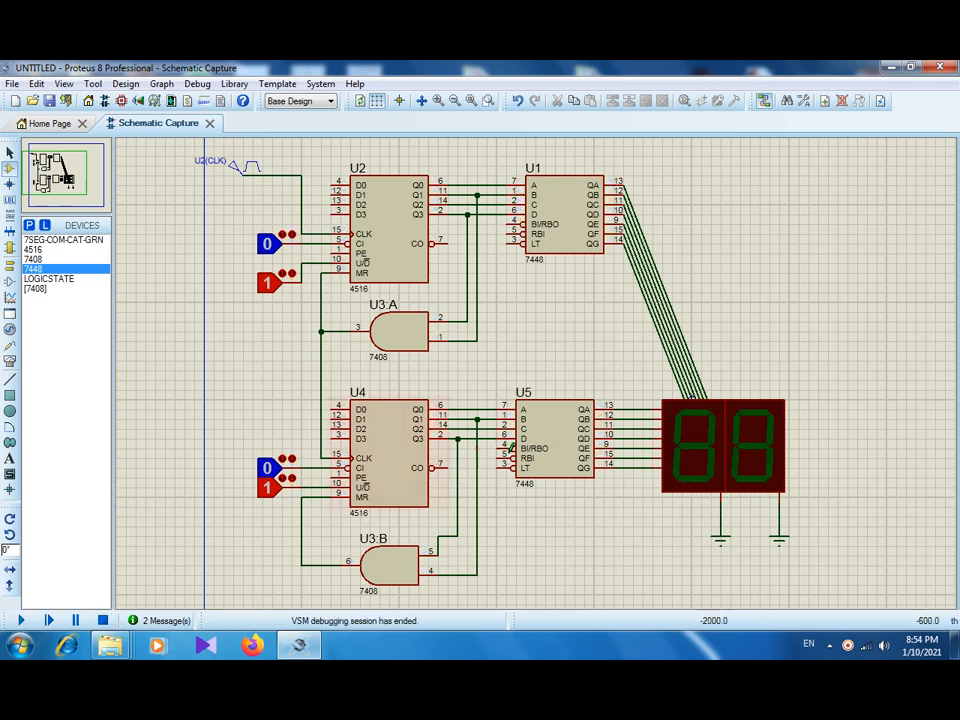
Step: Rewire the lower AND gate's inputs 5 and 4 to the lower counter's Q2 and Q1, and start the simulation
{"action": "right_click", "coordinate": [478, 469]}
{"action": "right_click", "coordinate": [478, 469]}
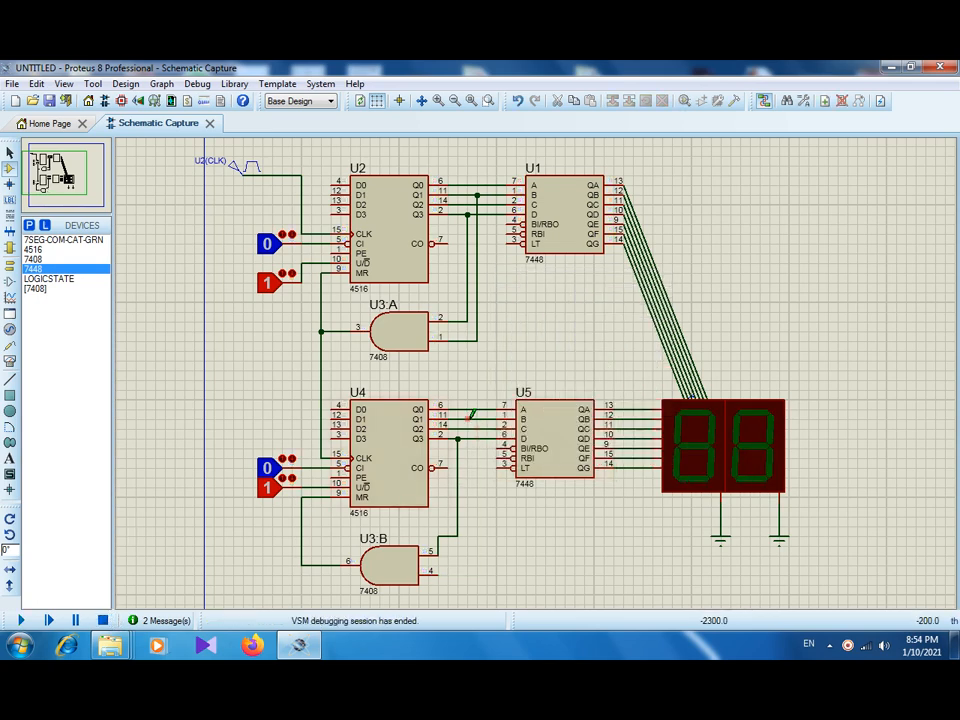
{"action": "right_click", "coordinate": [462, 437]}
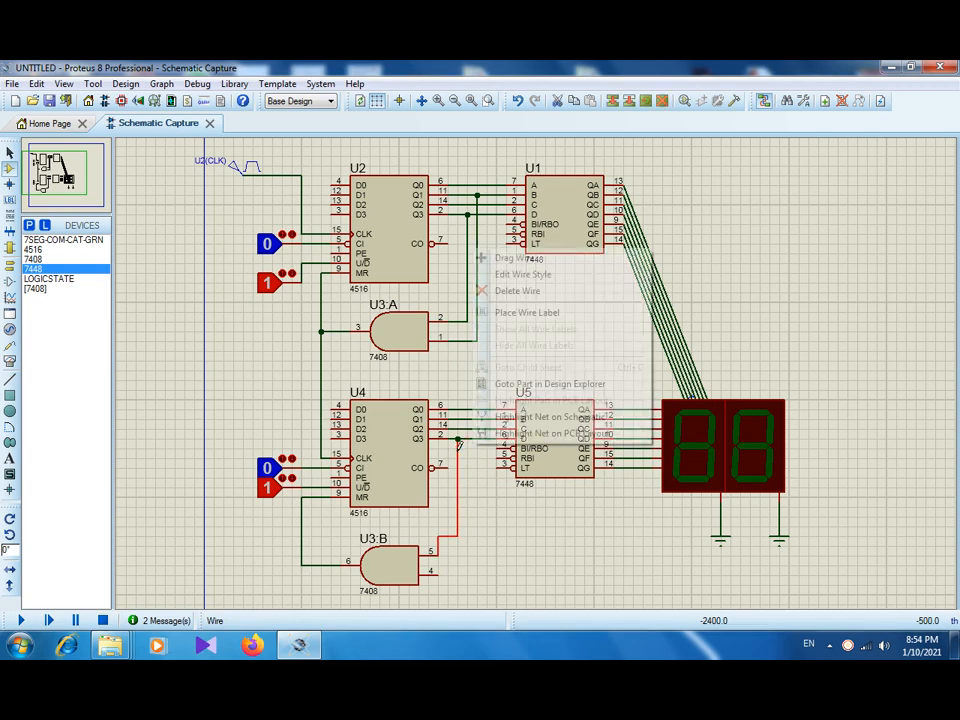
{"action": "right_click", "coordinate": [462, 437]}
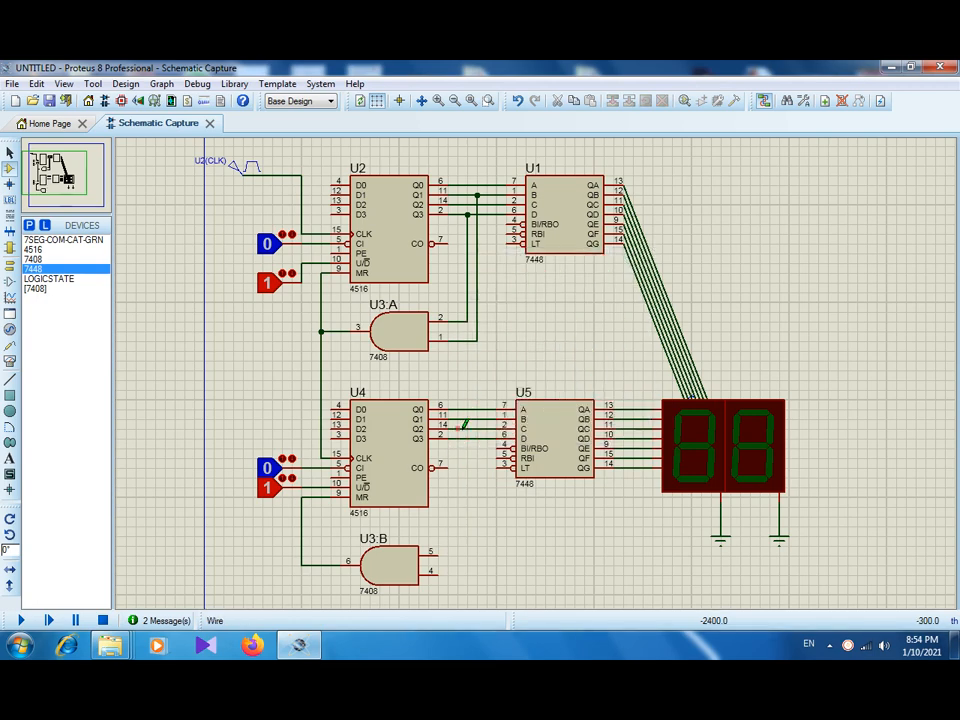
{"action": "left_click", "coordinate": [465, 426]}
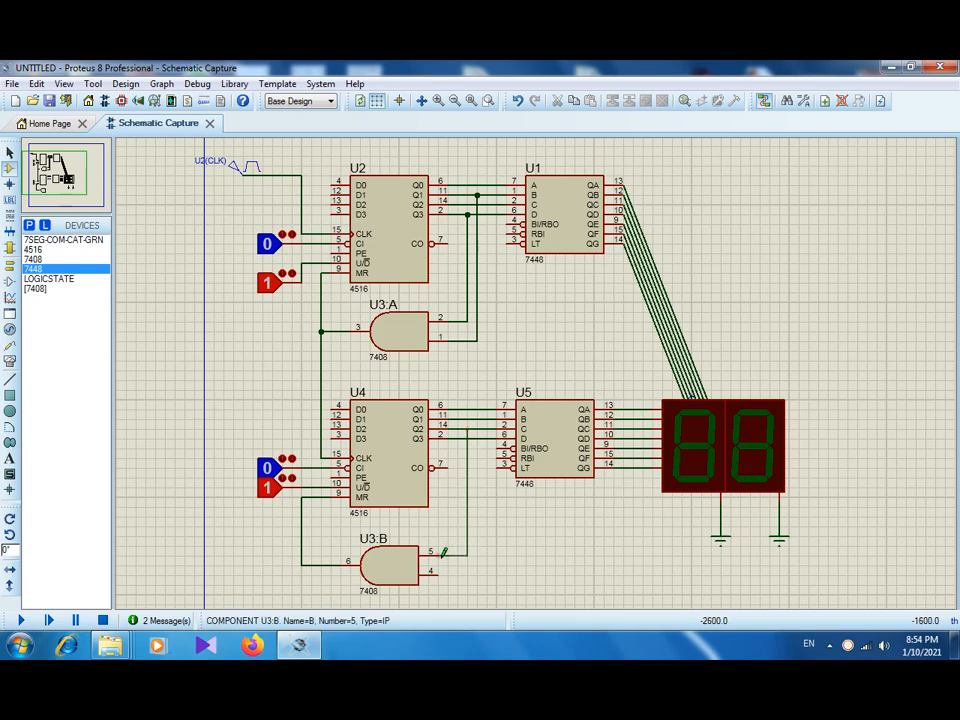
{"action": "left_click", "coordinate": [440, 553]}
{"action": "left_click", "coordinate": [438, 573]}
{"action": "left_click", "coordinate": [483, 436]}
{"action": "left_click", "coordinate": [478, 407]}
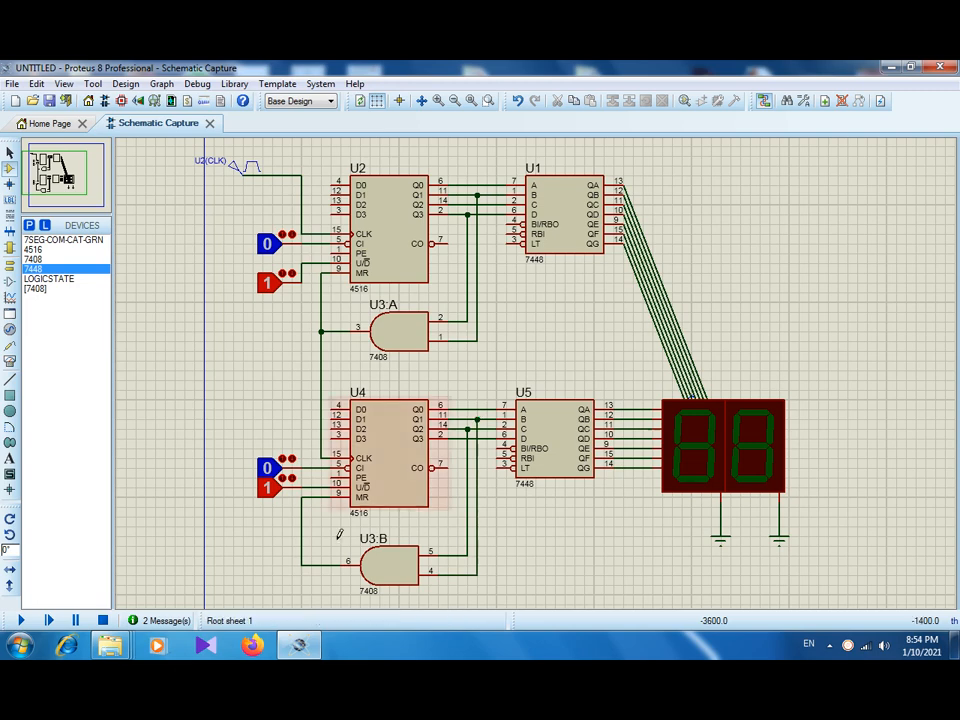
{"action": "key", "text": "F12"}
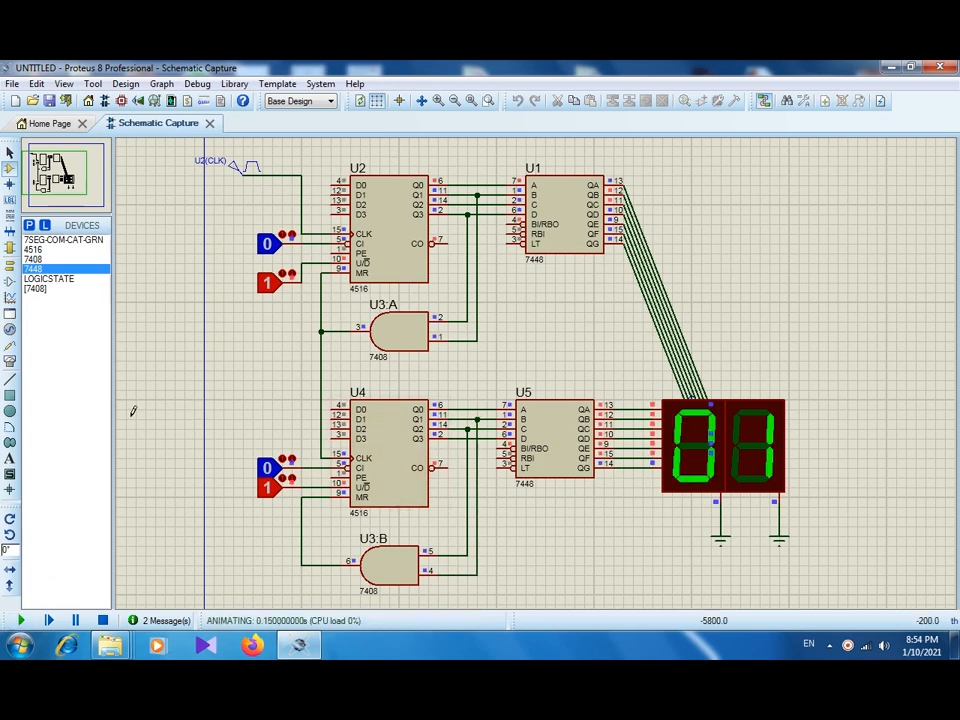